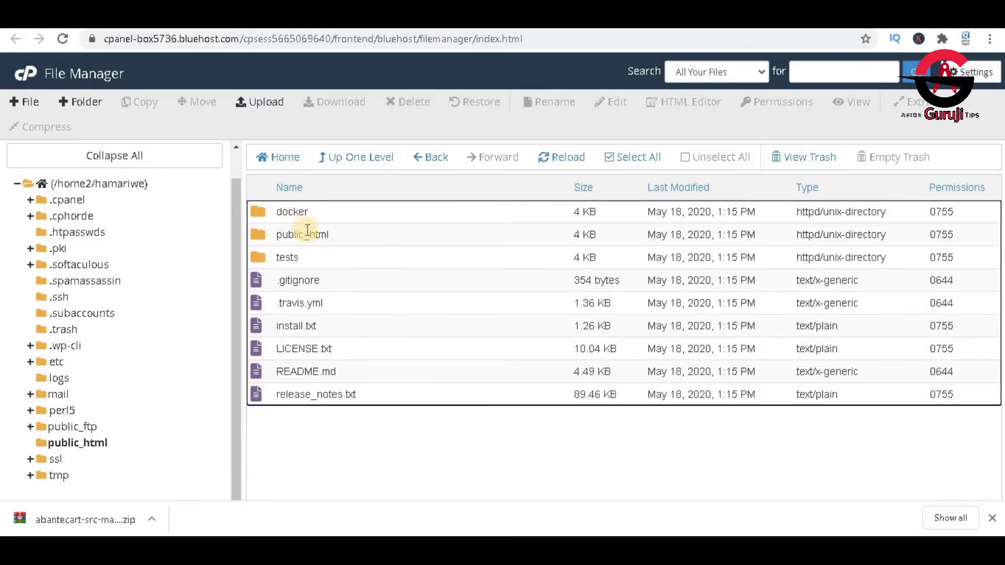
# Open the extracted public_html folder and select all of its files and folders
pyautogui.doubleClick(332, 236)
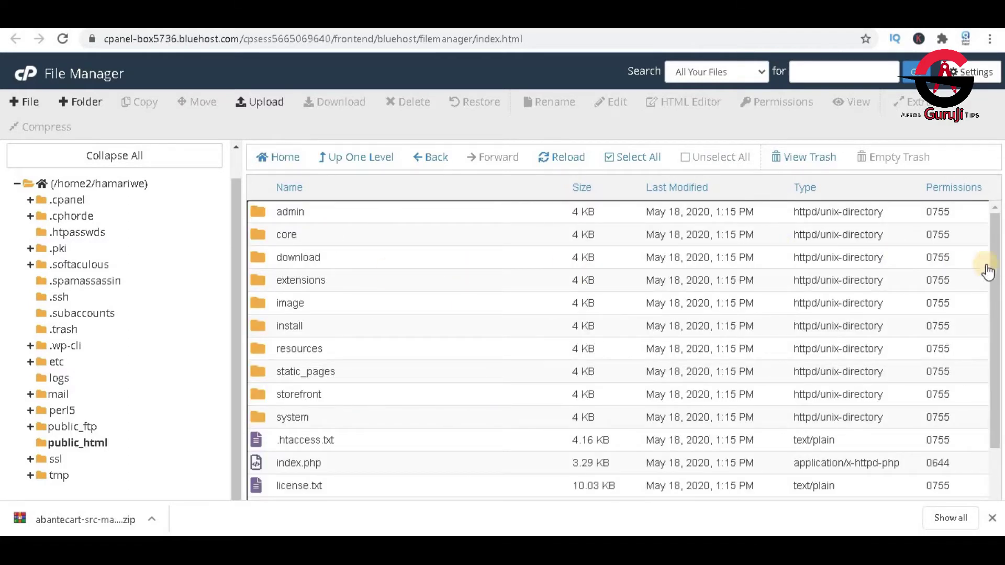
pyautogui.moveTo(998, 345); pyautogui.dragTo(947, 241)
pyautogui.click(610, 159)
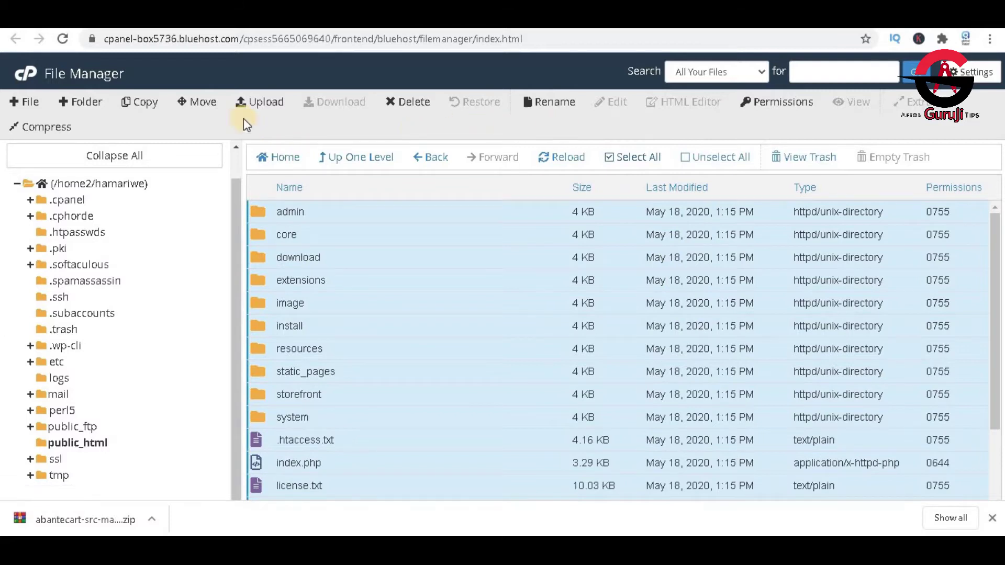
# Move the selected files to /public_html/ after trimming the extra subfolder from the destination path
pyautogui.click(193, 103)
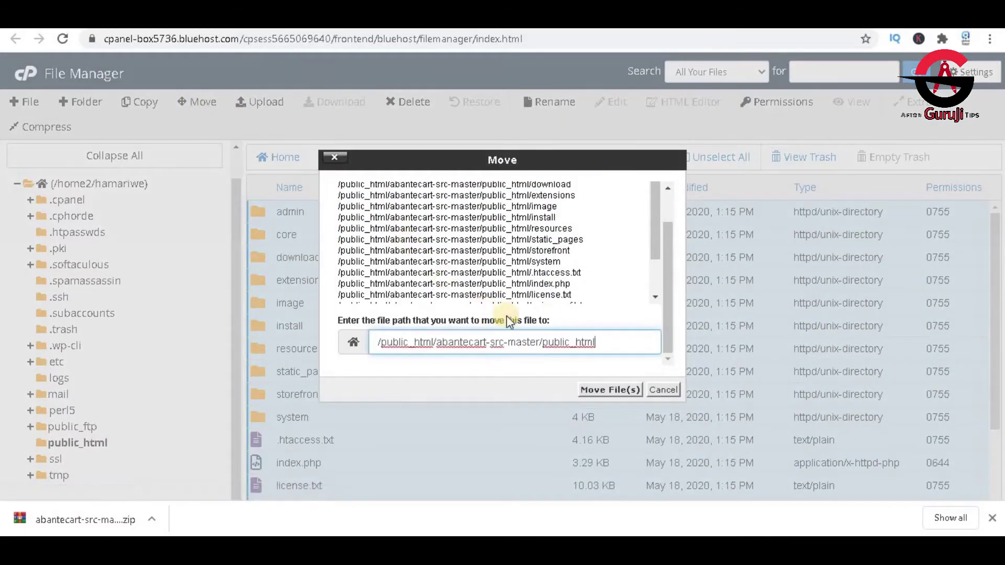
pyautogui.moveTo(593, 342); pyautogui.dragTo(437, 339)
pyautogui.press('BackSpace')
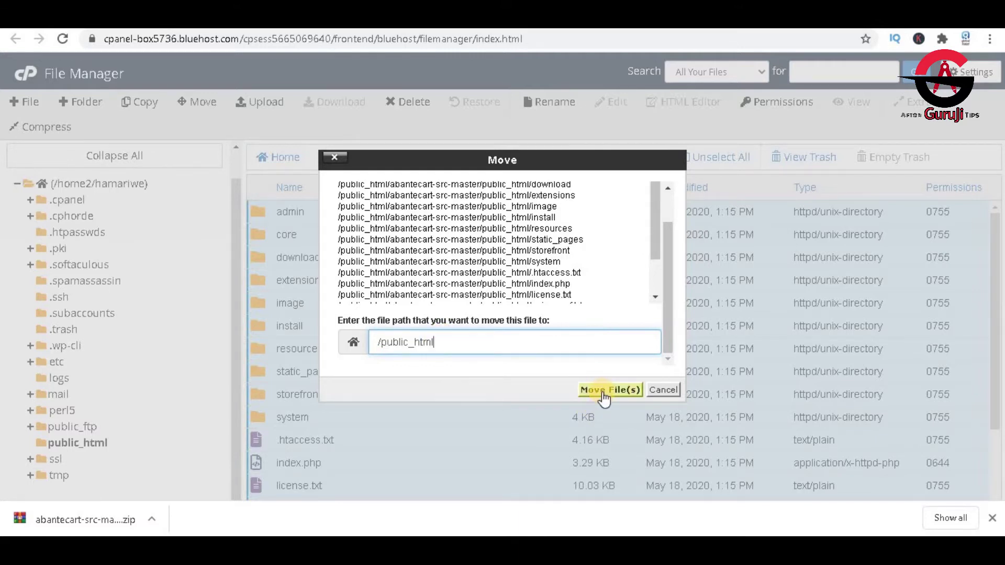
pyautogui.click(604, 393)
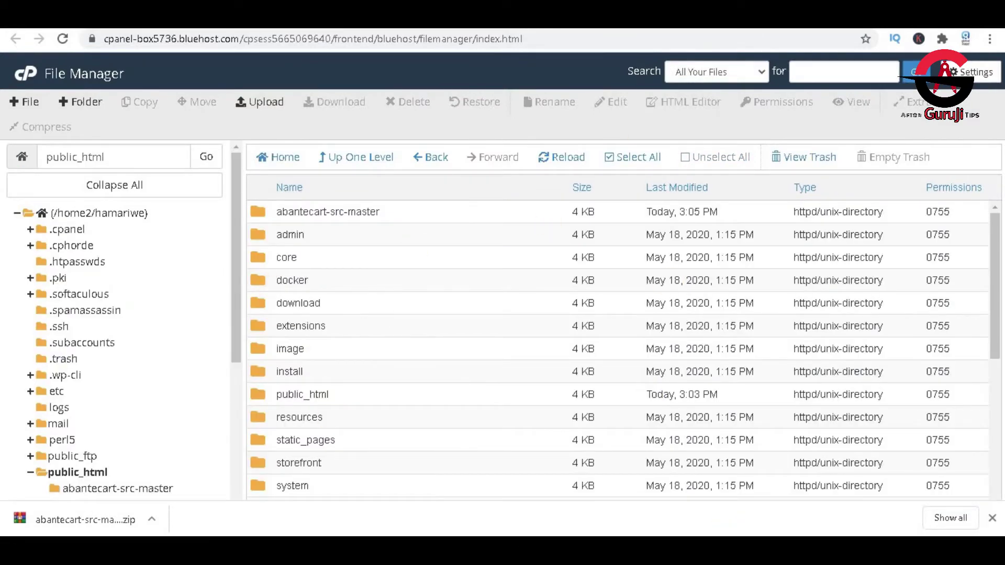
pyautogui.moveTo(998, 229); pyautogui.dragTo(997, 381)
# Reload the AbanteCart installer, tick 'I agree to the license' and continue
pyautogui.scroll(7, 998, 380)
pyautogui.click(147, 18)
pyautogui.click(64, 40)
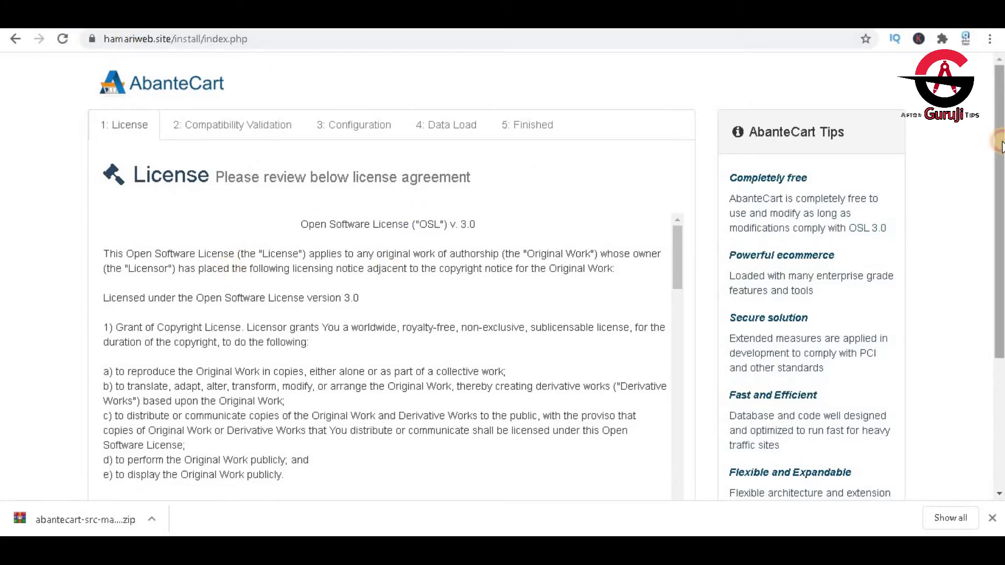
pyautogui.moveTo(1001, 147); pyautogui.dragTo(1001, 52)
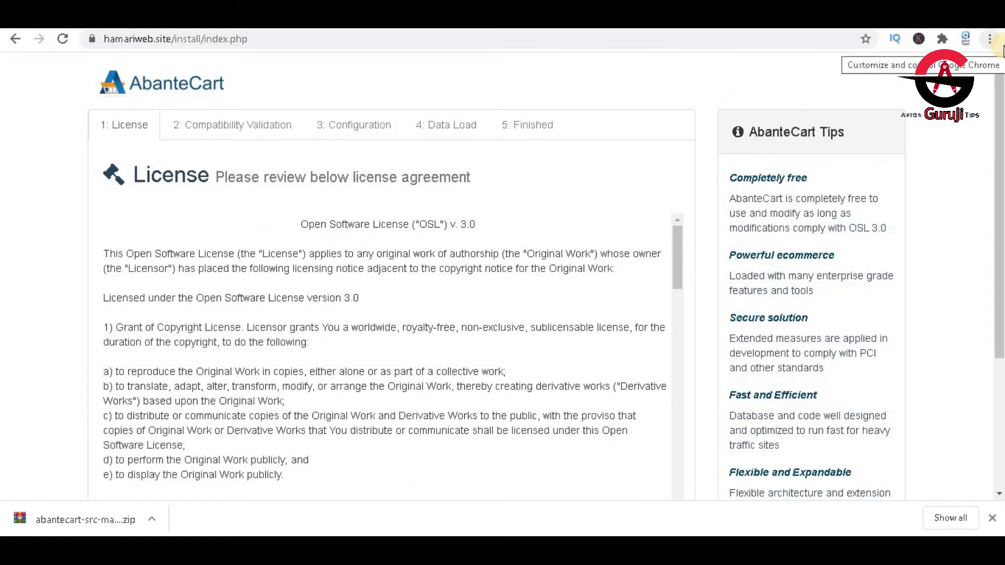
pyautogui.moveTo(998, 152); pyautogui.dragTo(998, 372)
pyautogui.click(149, 391)
pyautogui.click(648, 401)
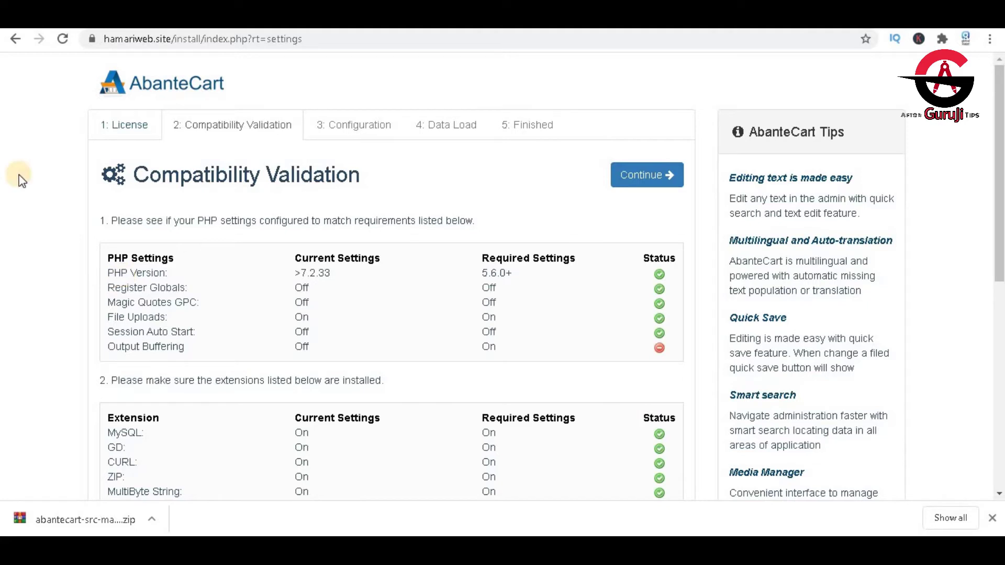
# Continue past the Compatibility Validation checks to the Configuration step
pyautogui.moveTo(1000, 193); pyautogui.dragTo(1000, 369)
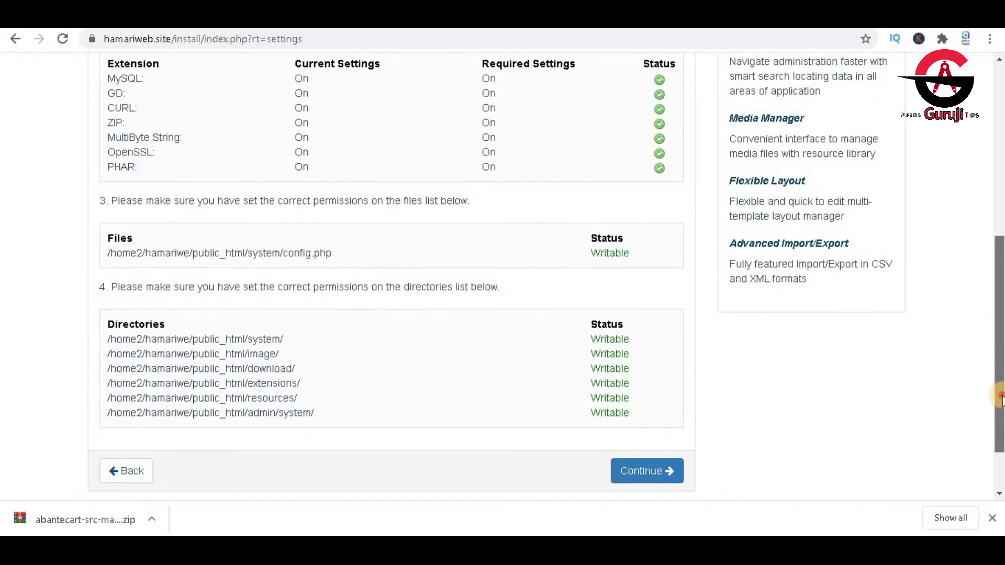
pyautogui.scroll(-2, 582, 388)
pyautogui.click(650, 408)
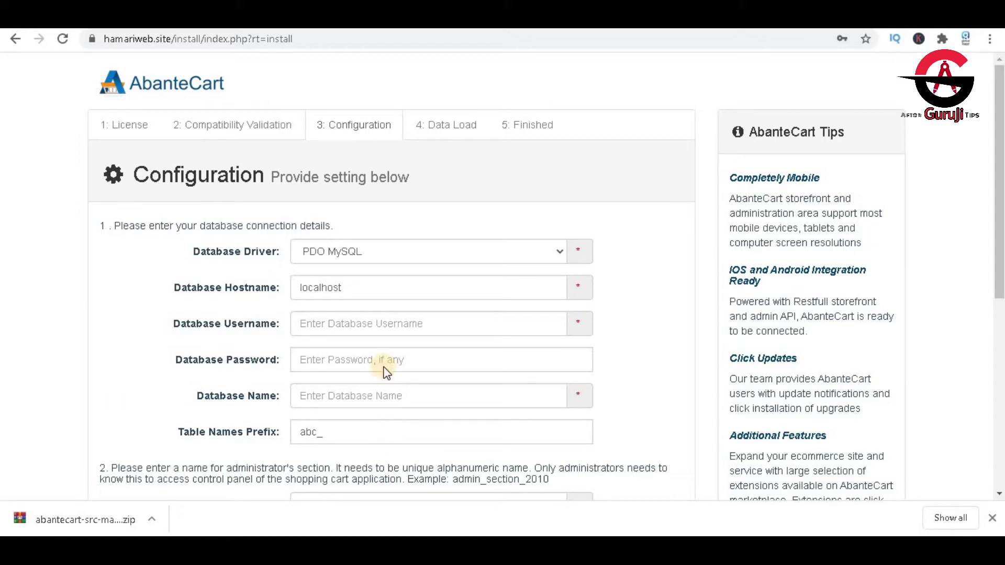
# Create a new hamariwe_-prefixed store database under New Database, then go back to the overview
pyautogui.click(497, 16)
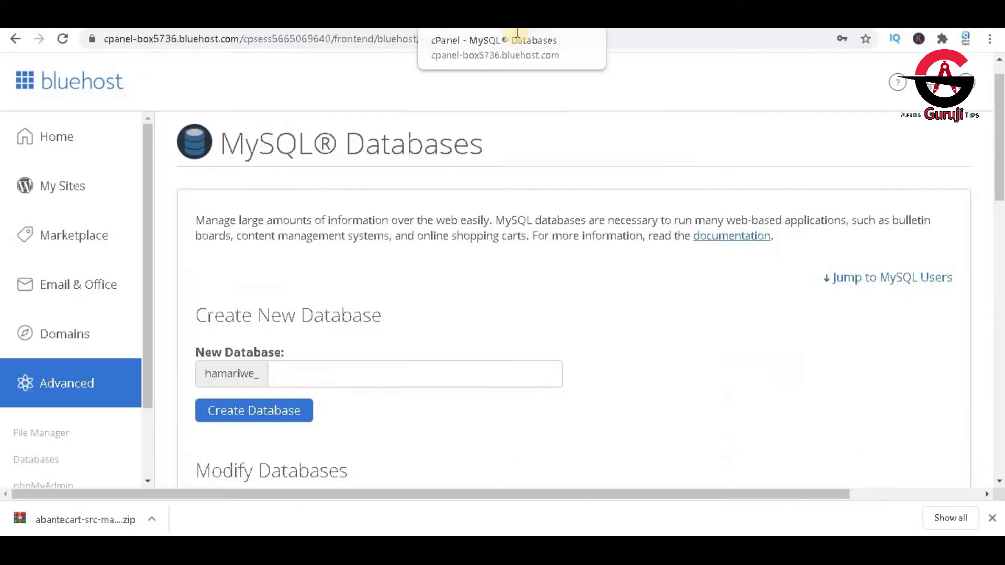
pyautogui.moveTo(994, 152); pyautogui.dragTo(955, 189)
pyautogui.scroll(4, 343, 359)
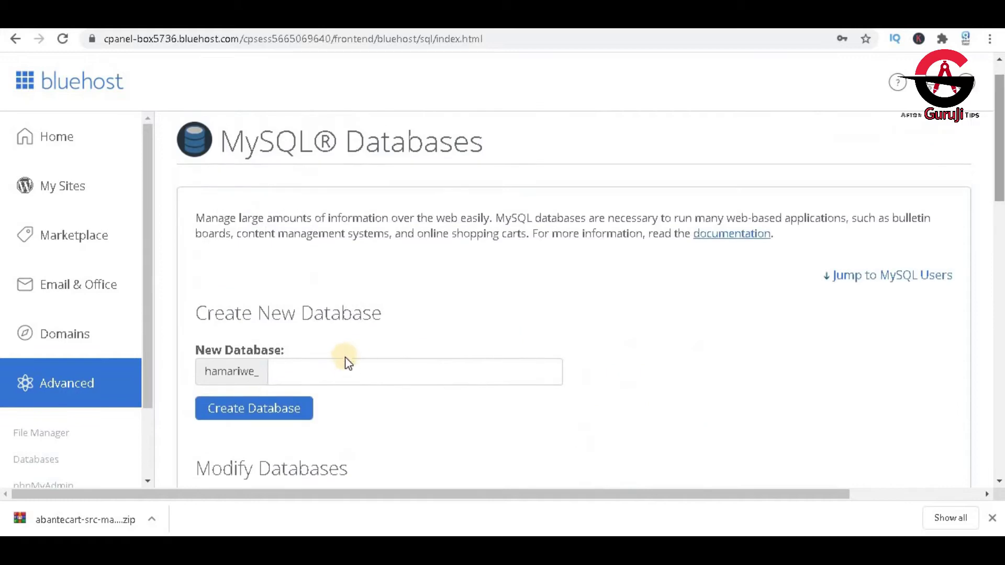
pyautogui.click(350, 372)
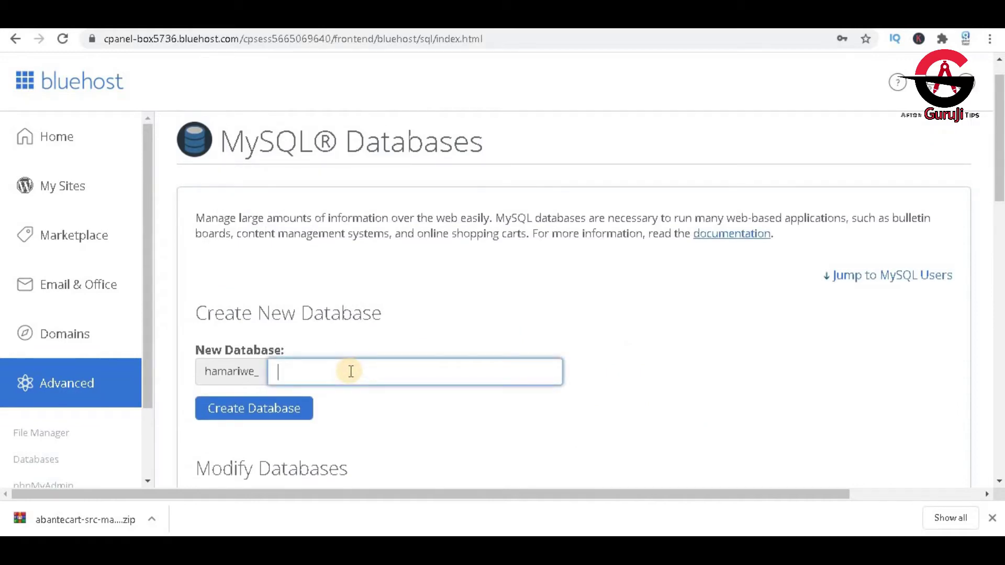
pyautogui.write('Aftab')
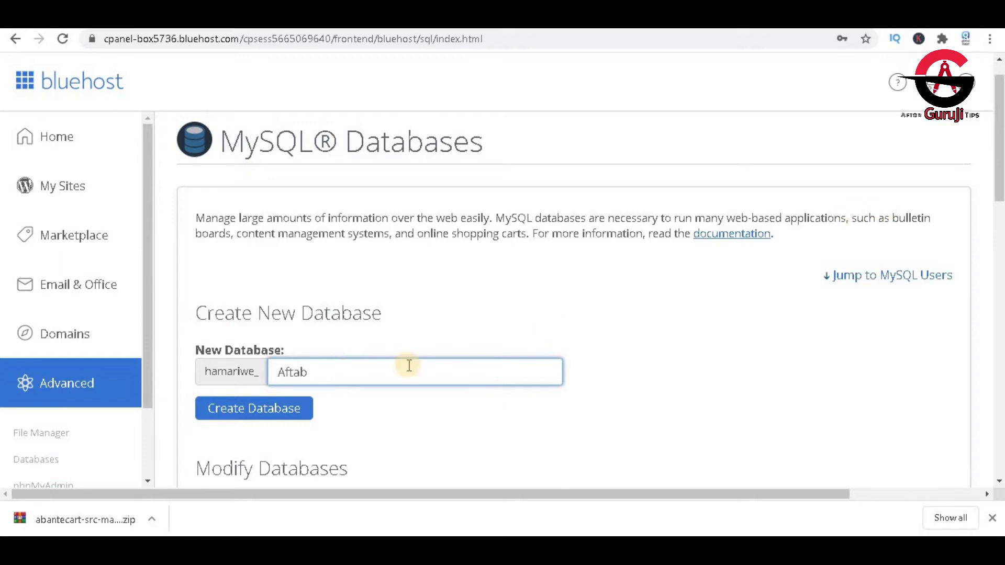
pyautogui.click(264, 409)
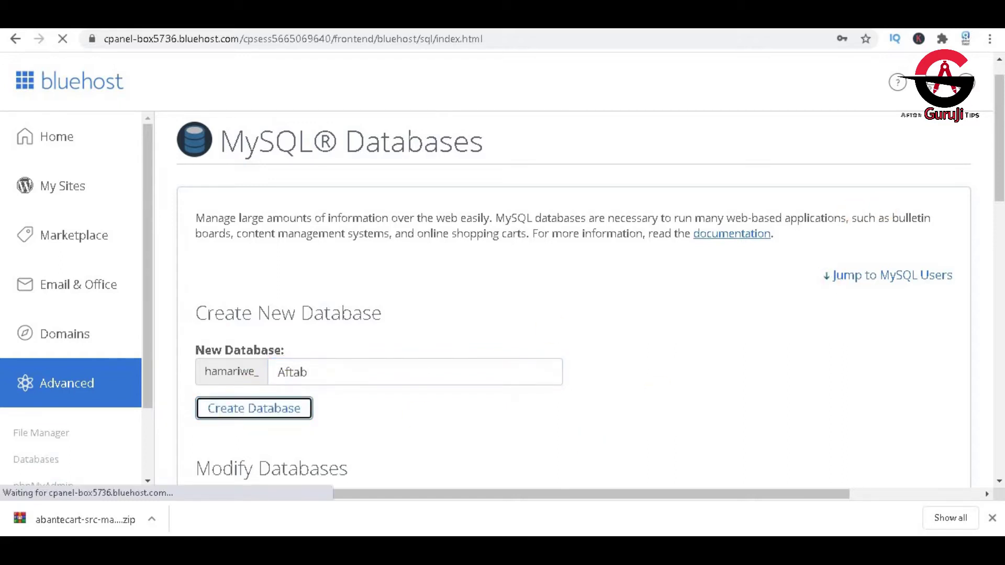
pyautogui.scroll(-6, 601, 299)
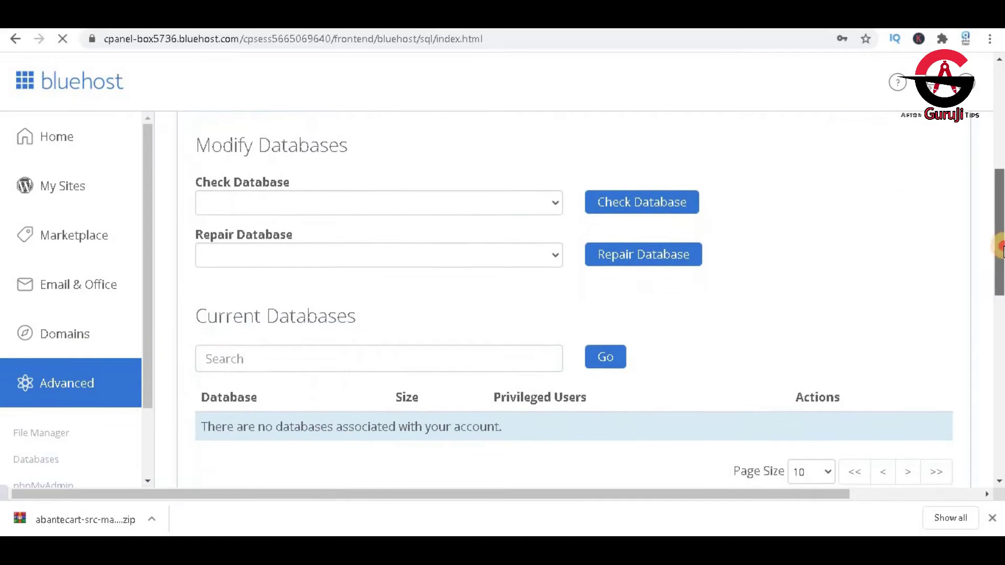
pyautogui.scroll(5, 989, 202)
pyautogui.scroll(-2, 989, 202)
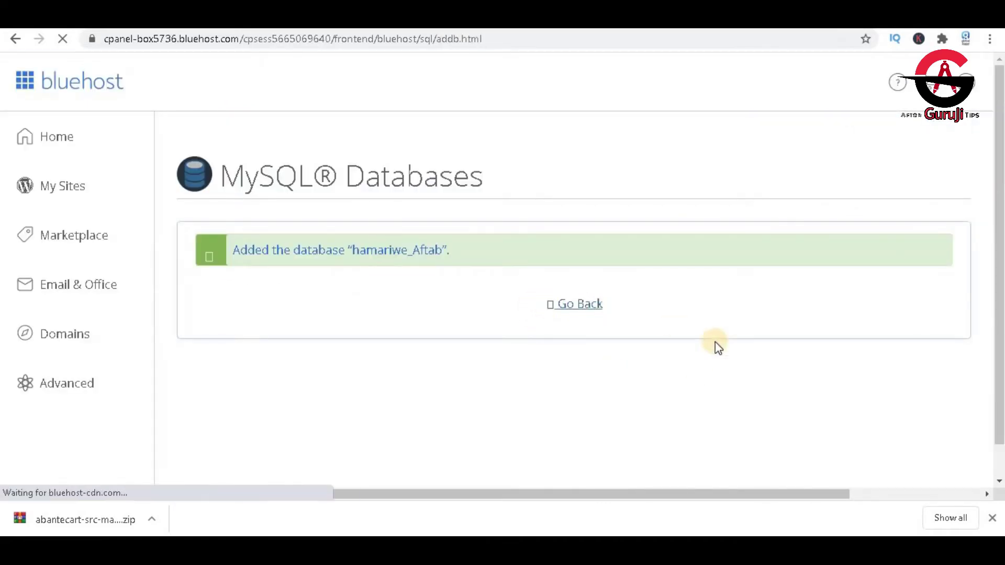
pyautogui.click(562, 312)
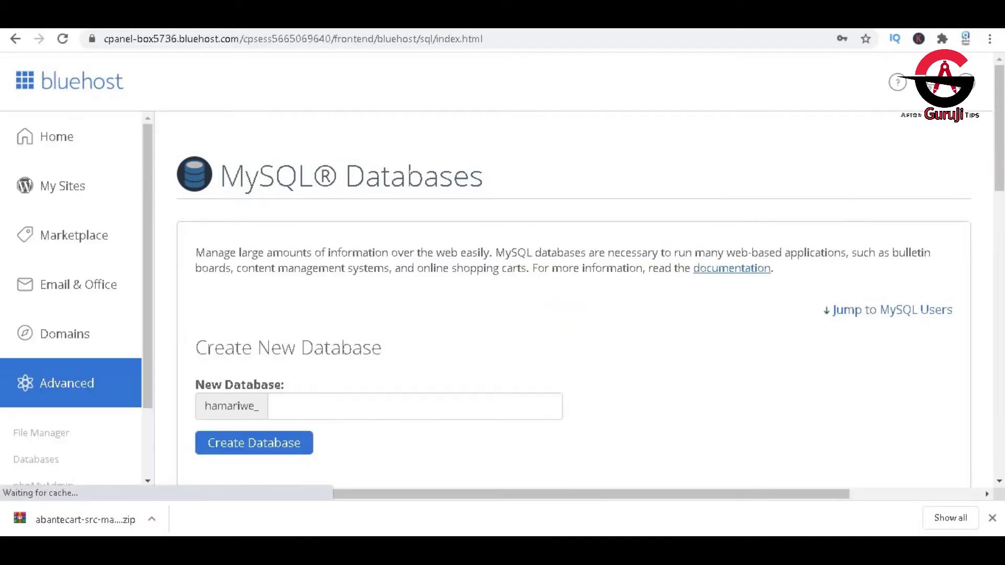
# Enter the new MySQL user's name under Add New User
pyautogui.scroll(-9, 224, 328)
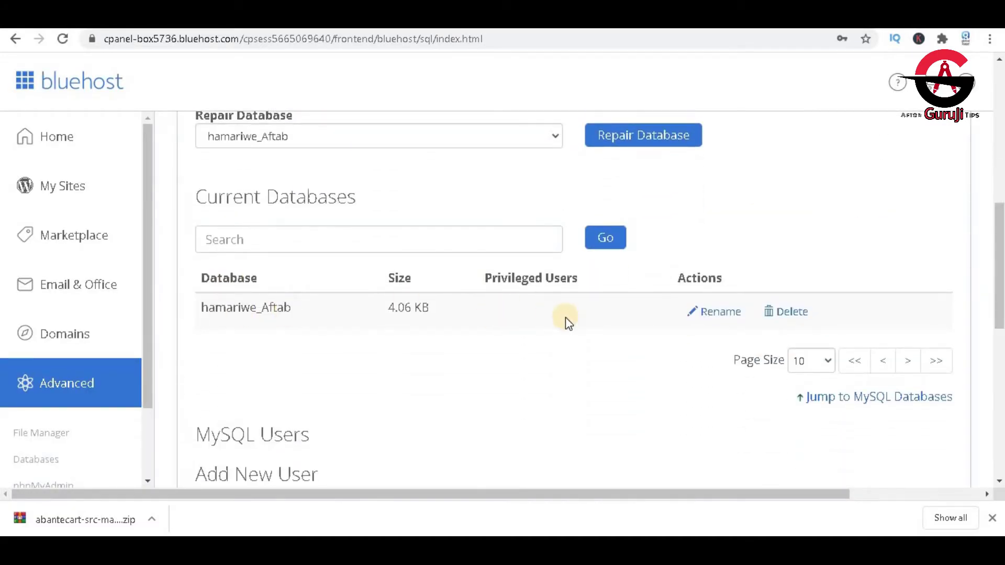
pyautogui.scroll(-9, 321, 266)
pyautogui.scroll(3, 321, 266)
pyautogui.click(307, 224)
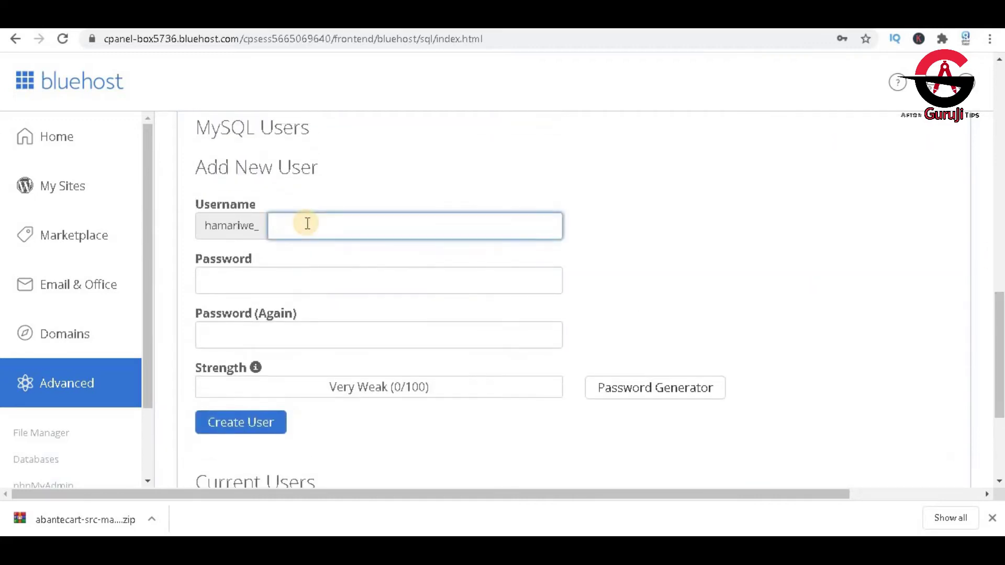
pyautogui.write('AftabA')
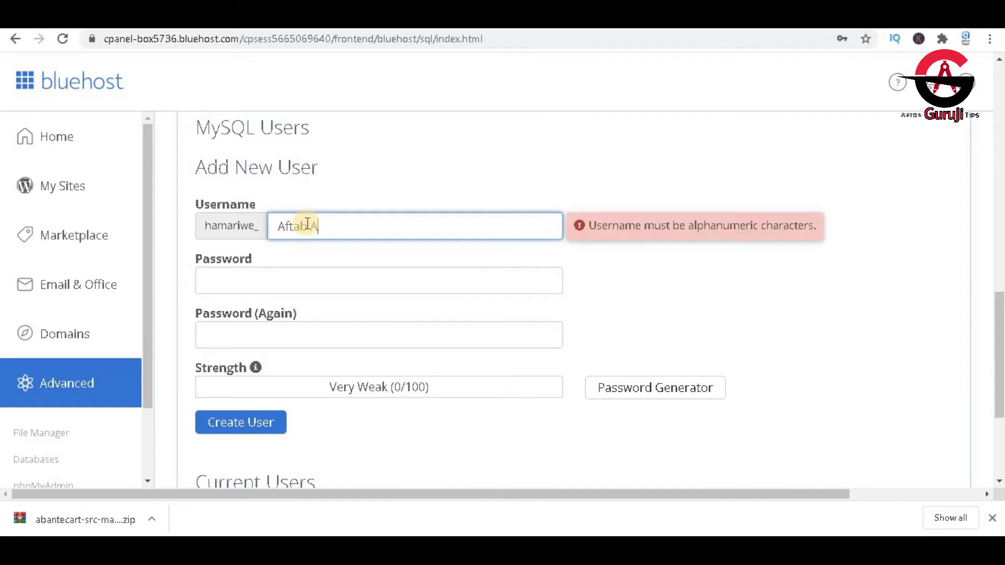
pyautogui.press('BackSpace')
pyautogui.press('BackSpace')
pyautogui.press('BackSpace')
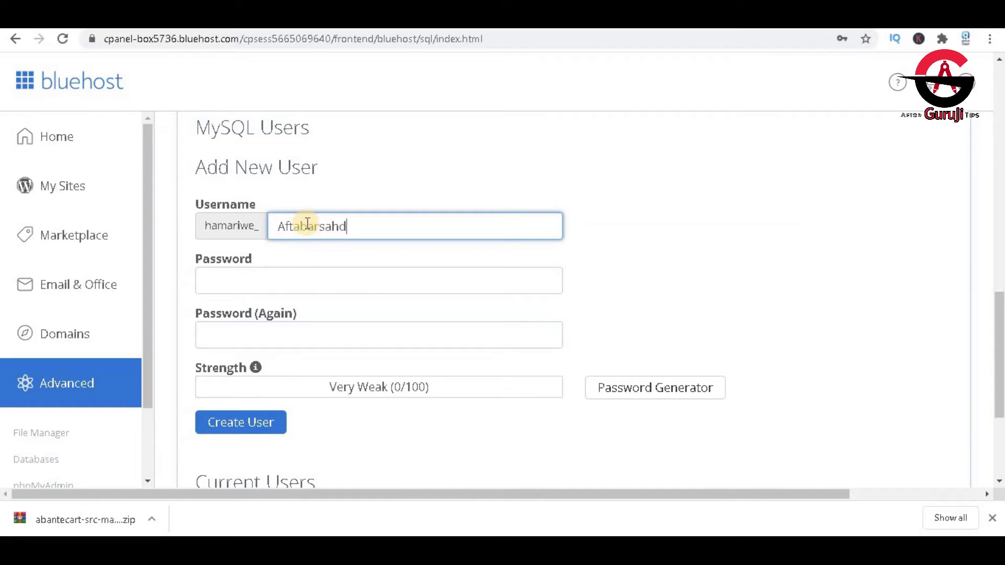
pyautogui.write('arshad')
# Set and confirm the user's password, create the user, and go back
pyautogui.press('Tab')
pyautogui.write('a')
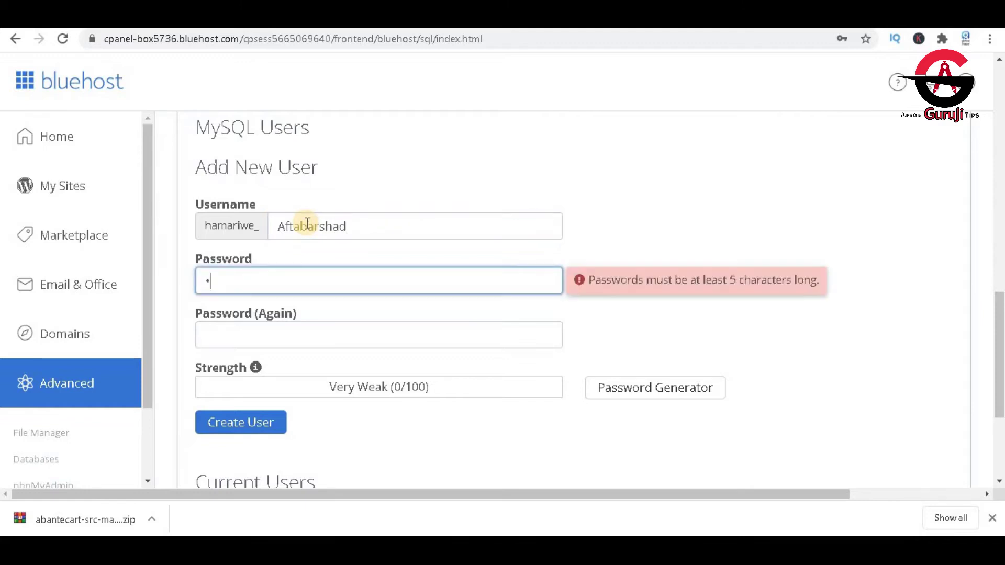
pyautogui.press('BackSpace')
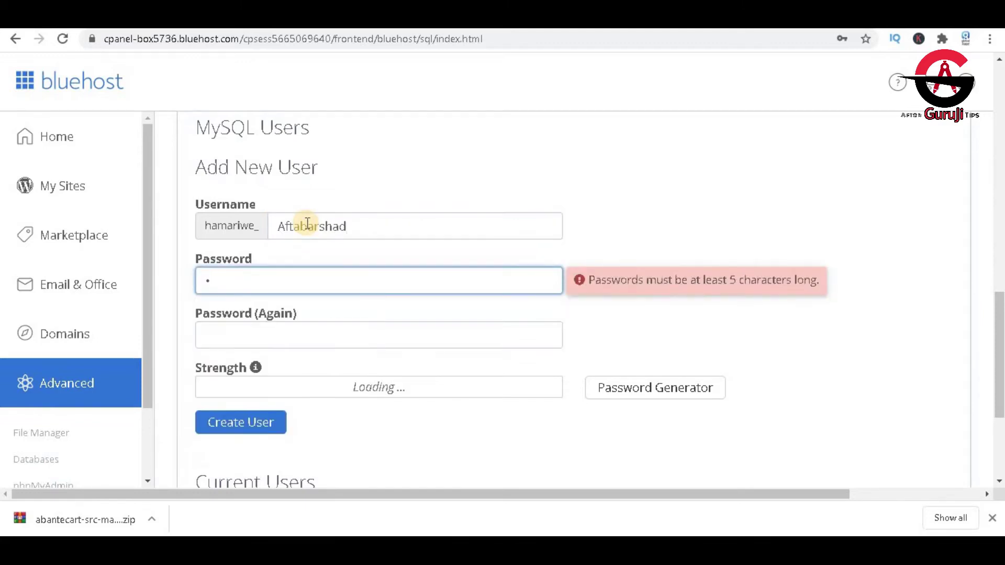
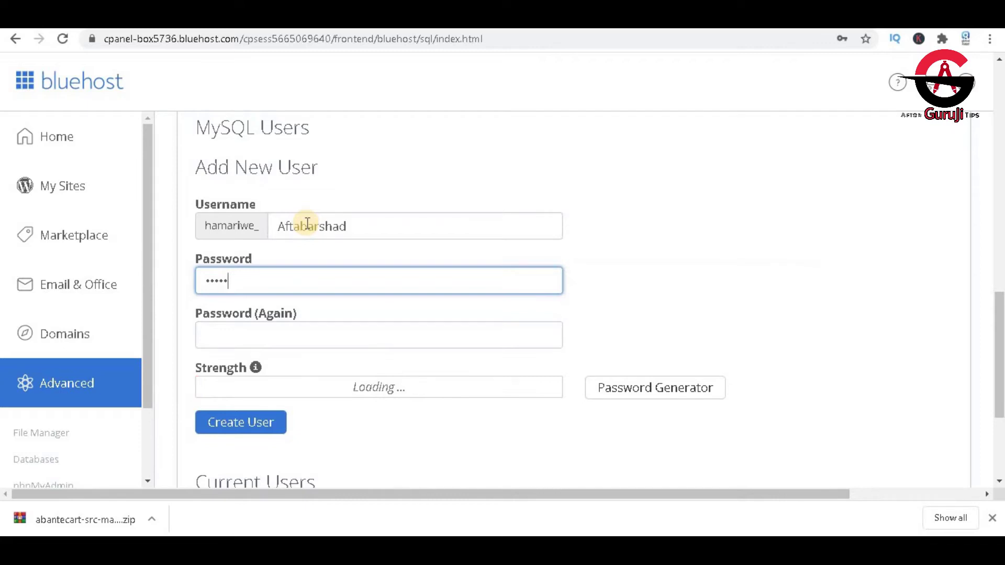
pyautogui.press('Tab')
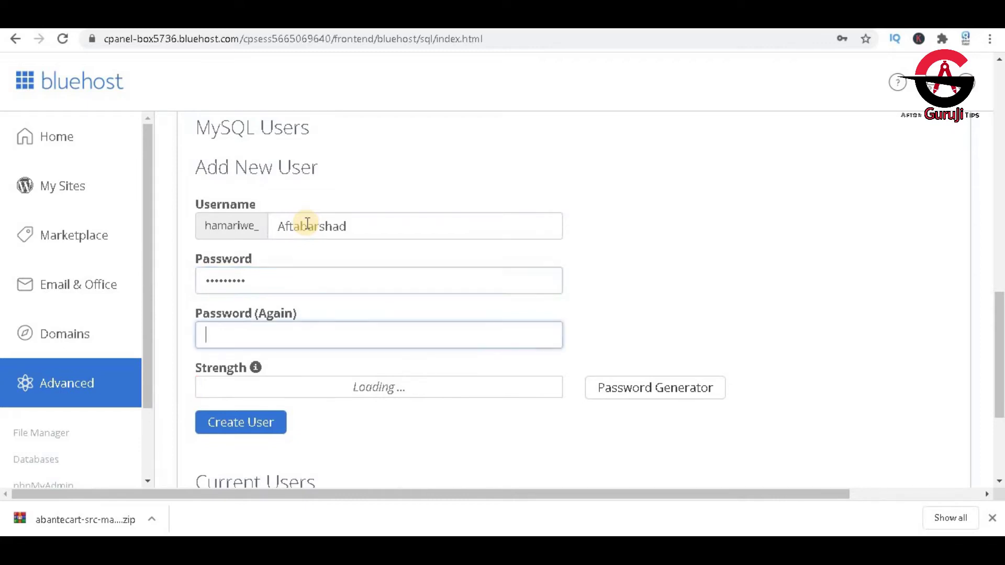
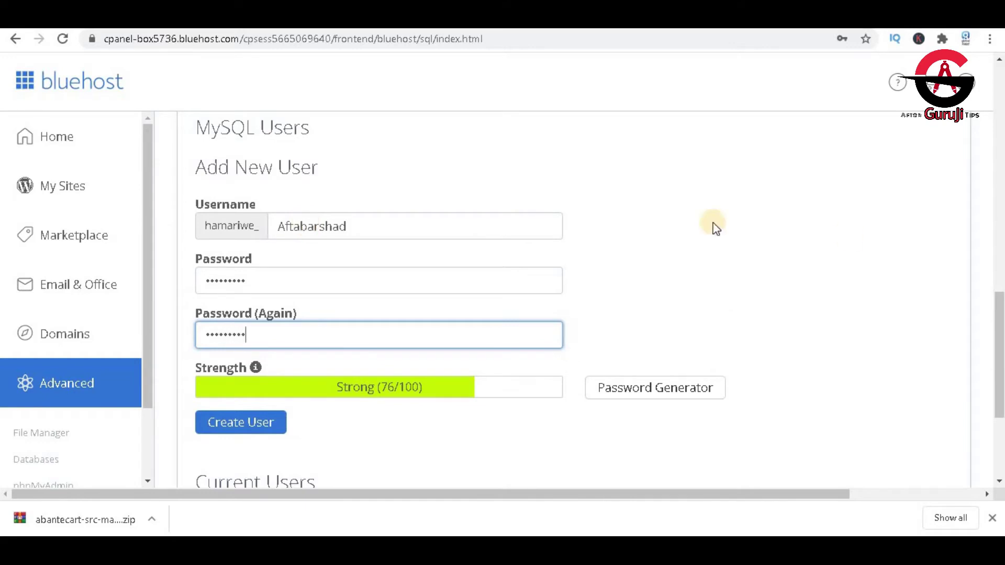
pyautogui.scroll(-3, 377, 314)
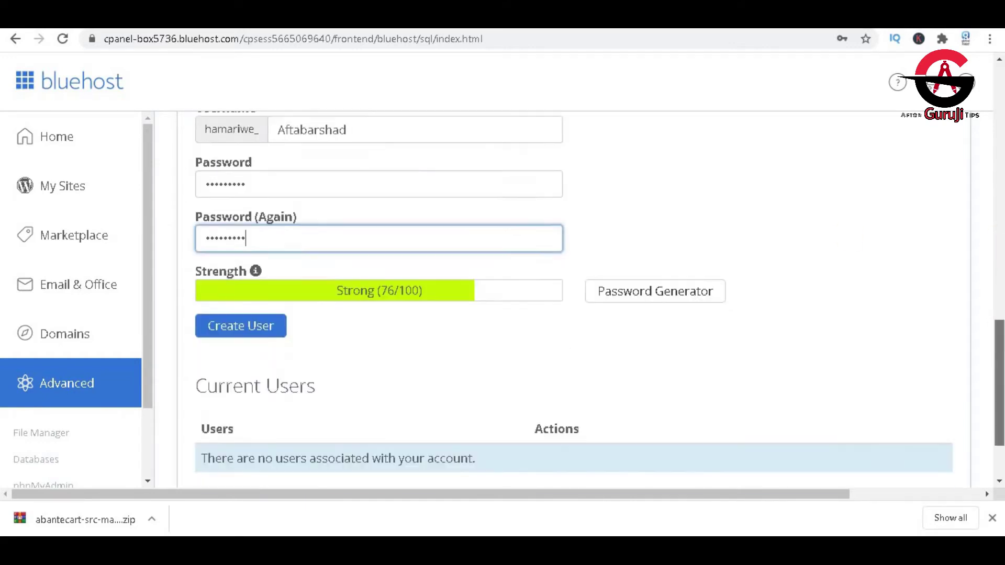
pyautogui.click(253, 301)
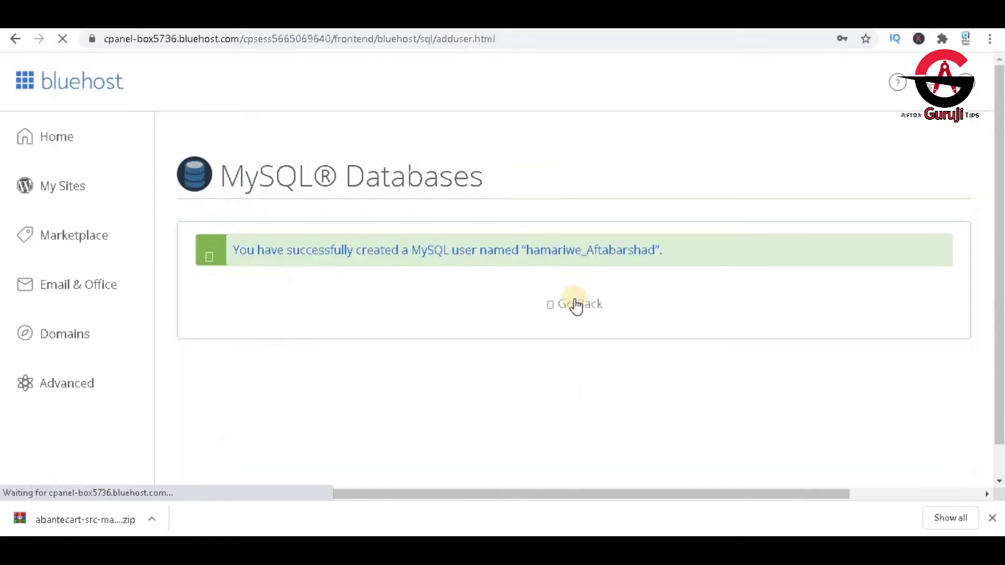
pyautogui.click(579, 305)
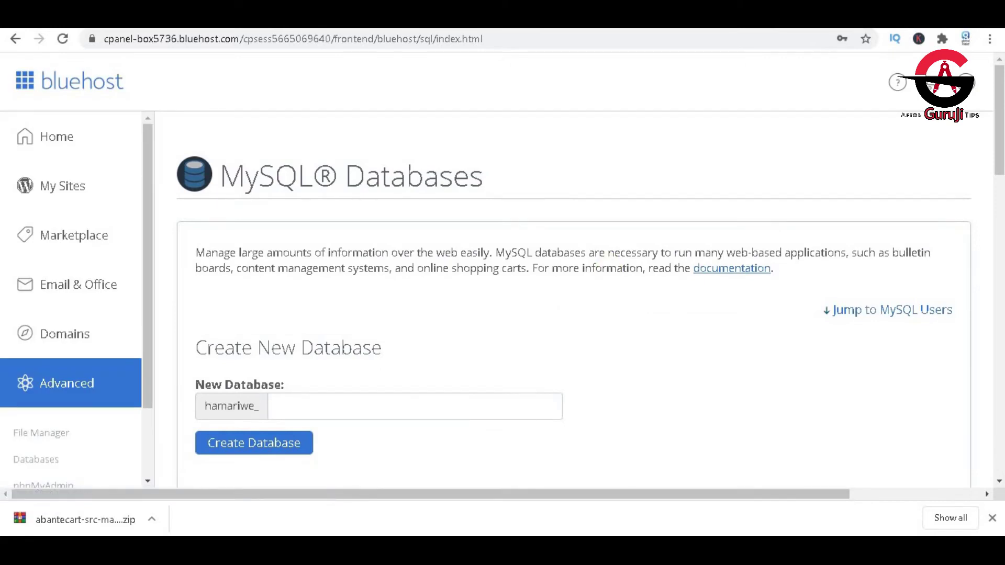
# Add the new MySQL user to the store database under Add User To Database
pyautogui.moveTo(999, 120); pyautogui.dragTo(1001, 373)
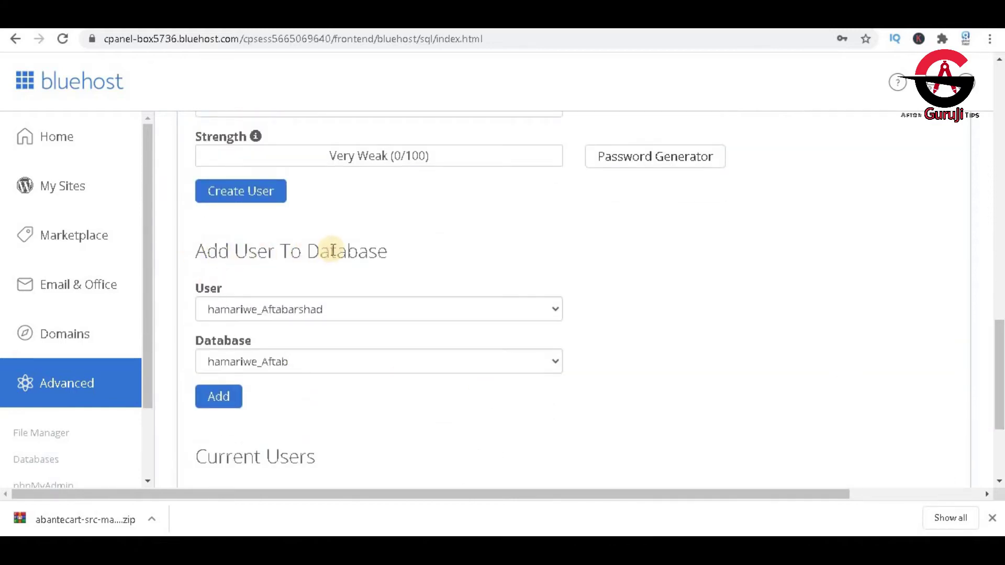
pyautogui.click(551, 307)
pyautogui.click(537, 376)
pyautogui.click(543, 362)
pyautogui.click(256, 382)
pyautogui.click(216, 406)
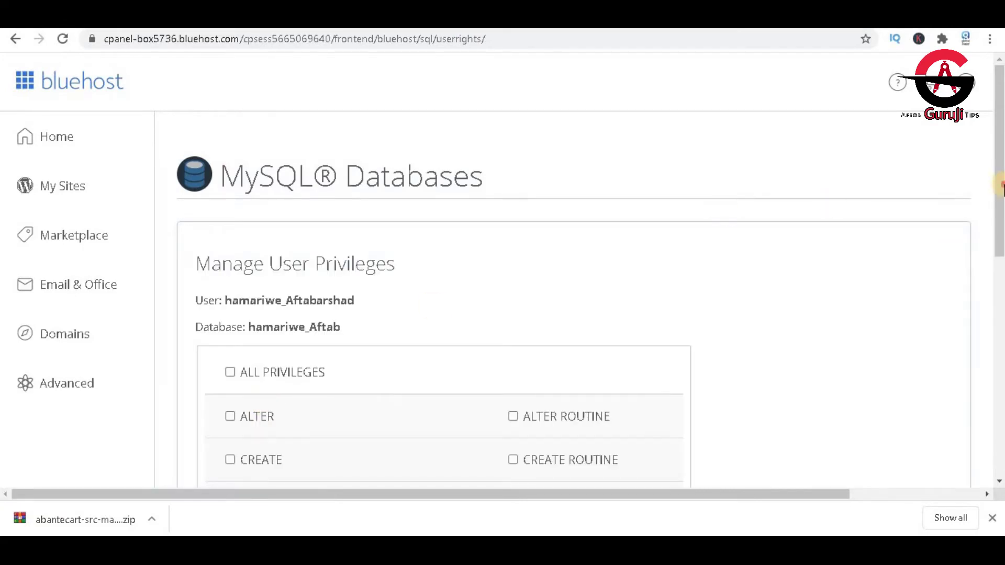
# Grant the user ALL PRIVILEGES on the database and save the changes
pyautogui.scroll(-3, 213, 176)
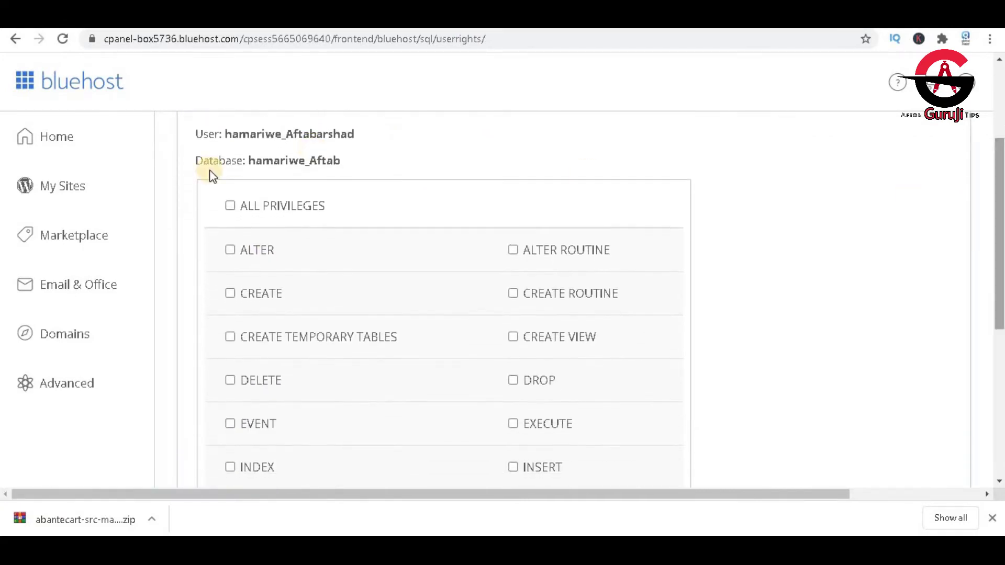
pyautogui.click(247, 206)
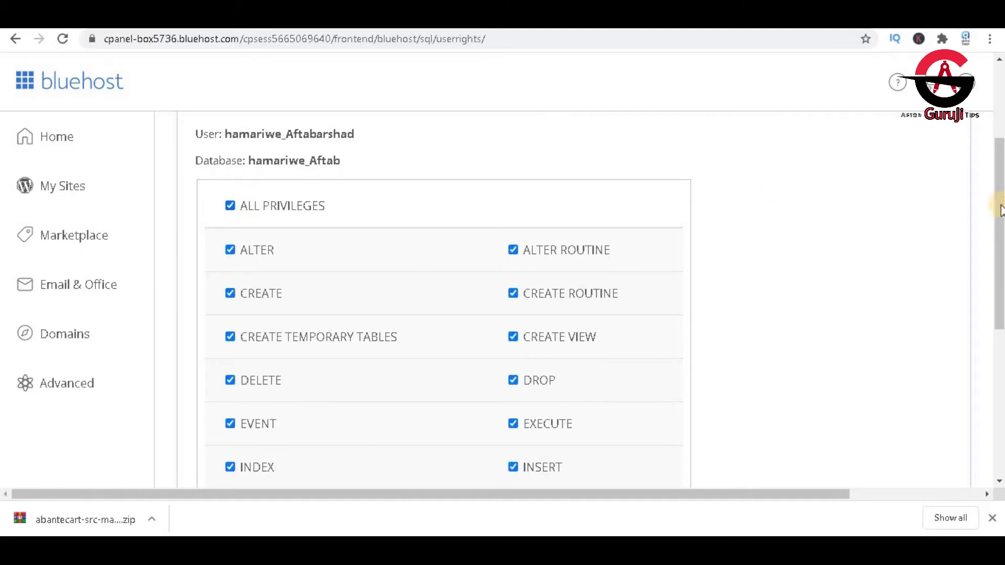
pyautogui.scroll(-5, 246, 210)
pyautogui.scroll(-2, 243, 274)
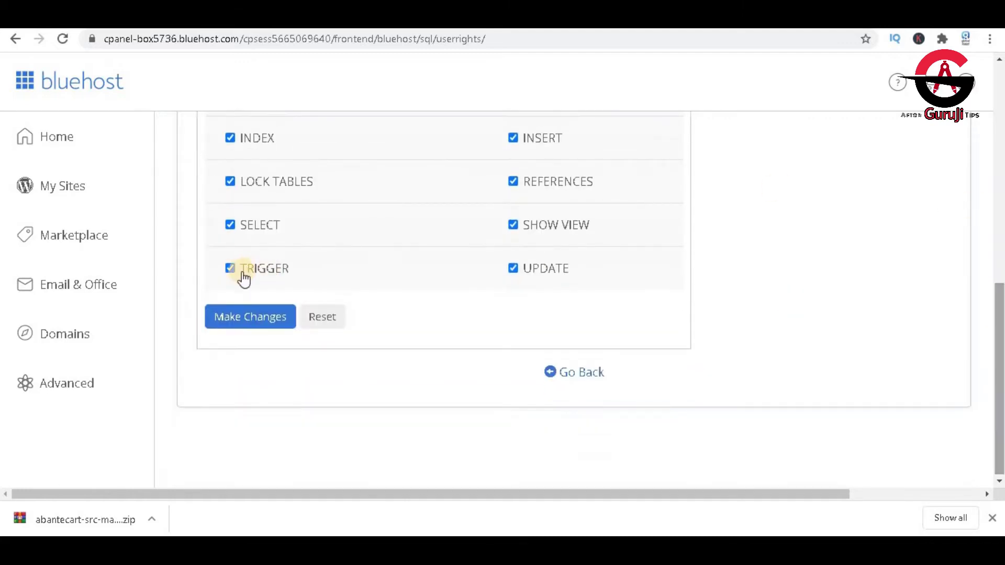
pyautogui.click(259, 319)
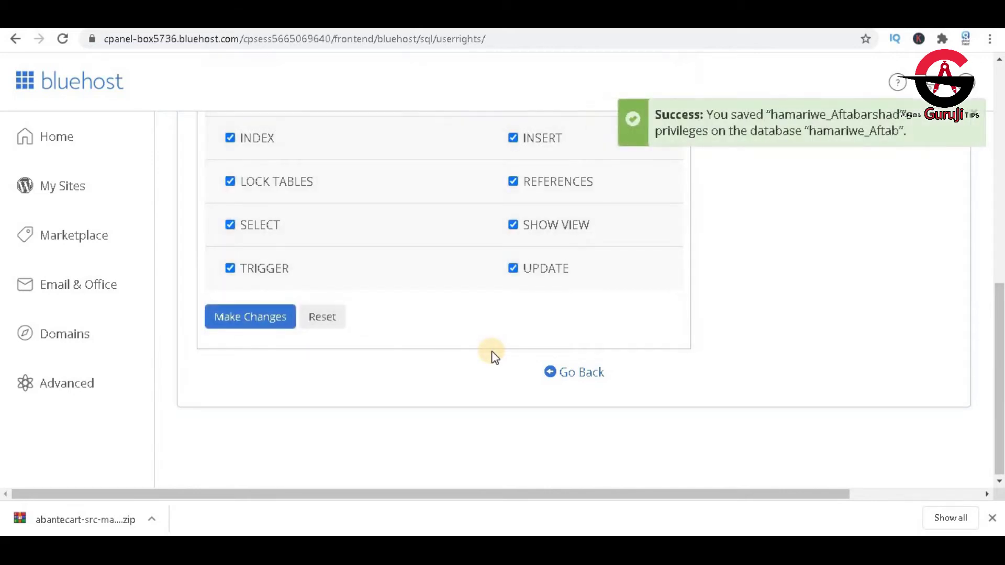
pyautogui.click(593, 375)
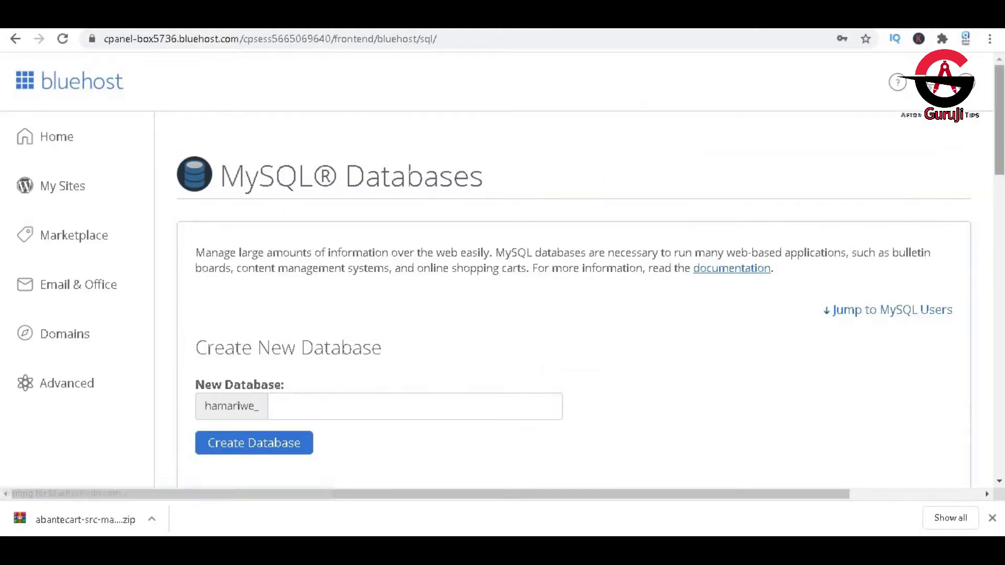
# Copy the store database's name and switch to the AbanteCart installer tab
pyautogui.scroll(-5, 983, 162)
pyautogui.scroll(-3, 399, 273)
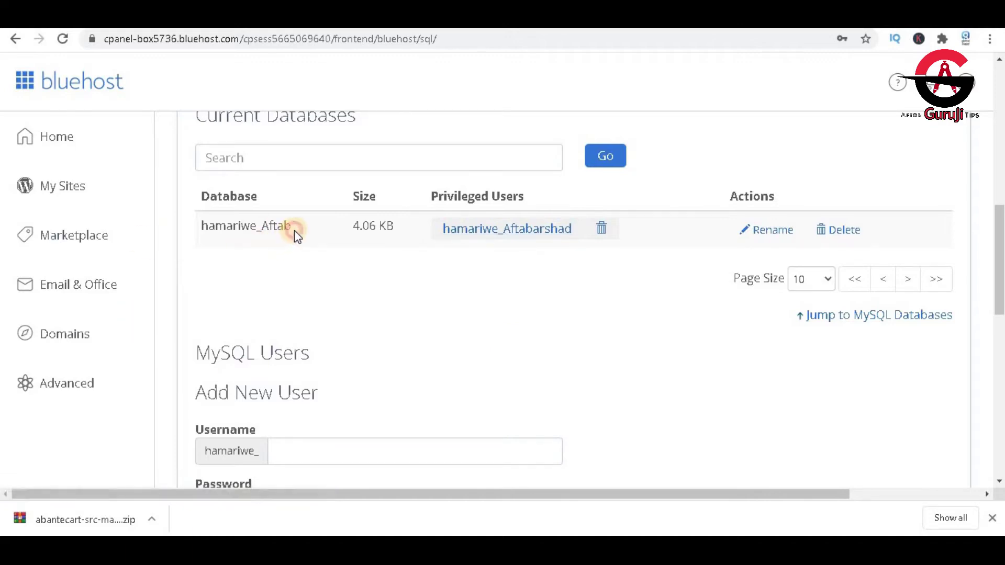
pyautogui.moveTo(183, 220); pyautogui.dragTo(206, 224)
pyautogui.doubleClick(208, 226)
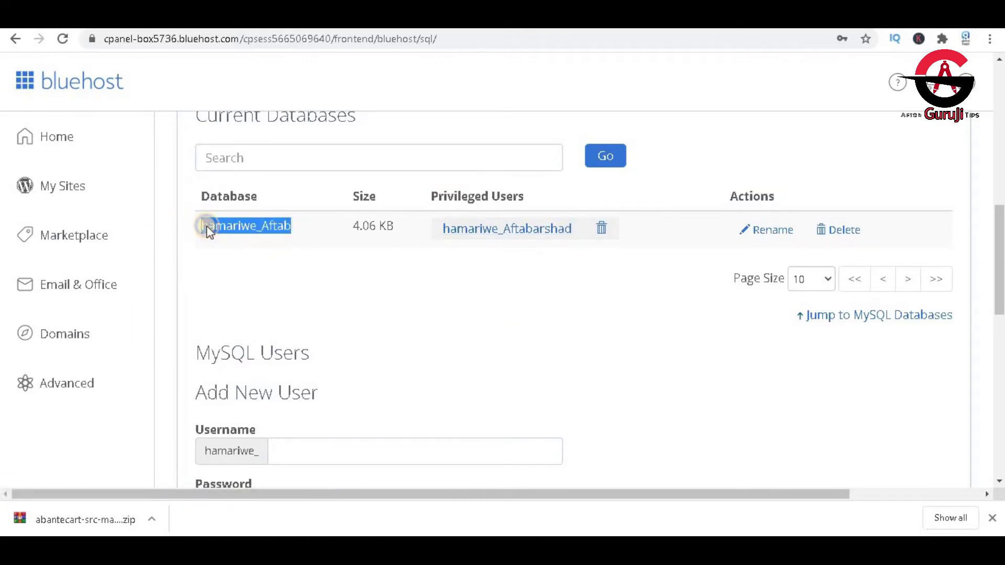
pyautogui.rightClick(209, 230)
pyautogui.click(233, 233)
pyautogui.hotkey('ctrl', 'Tab')
# Paste the database name into Database Name, then copy the privileged user's name from cPanel
pyautogui.click(310, 398)
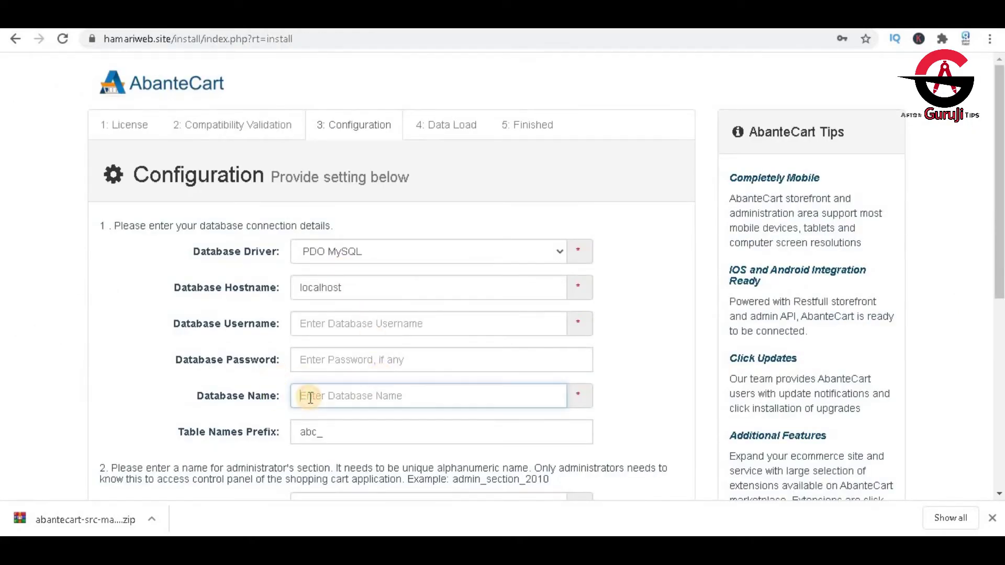
pyautogui.hotkey('ctrl', 'v')
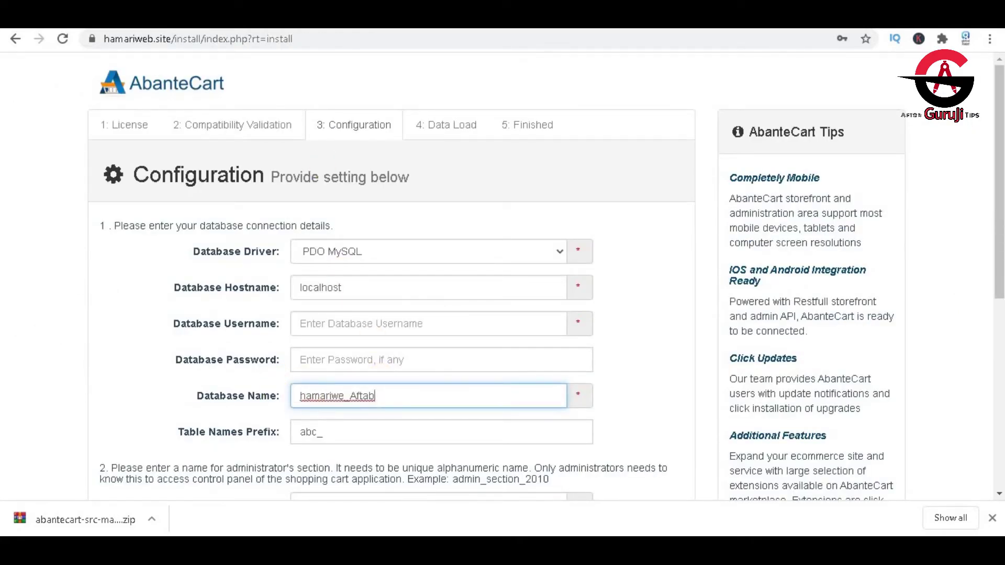
pyautogui.hotkey('ctrl', 'Tab')
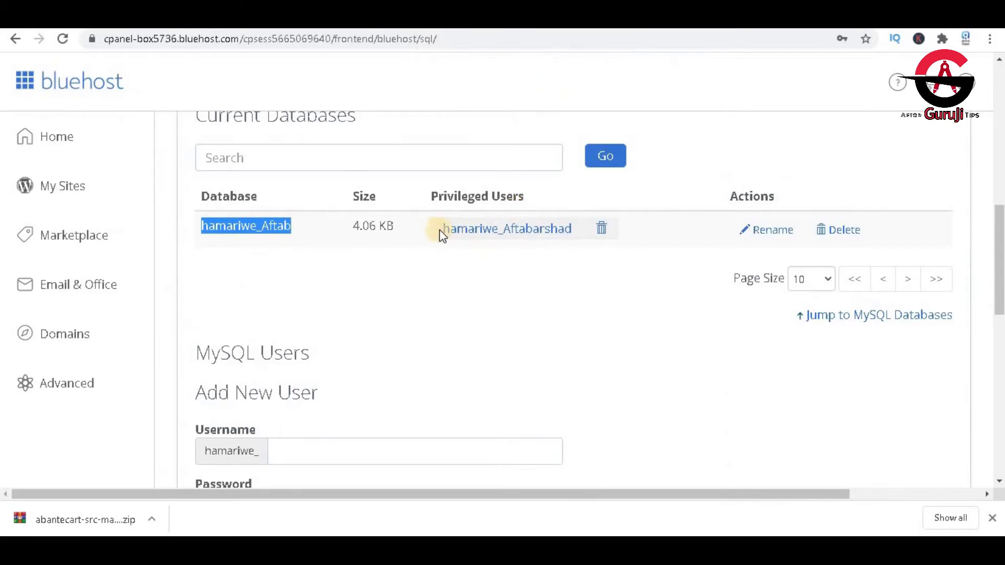
pyautogui.click(558, 247)
pyautogui.doubleClick(525, 230)
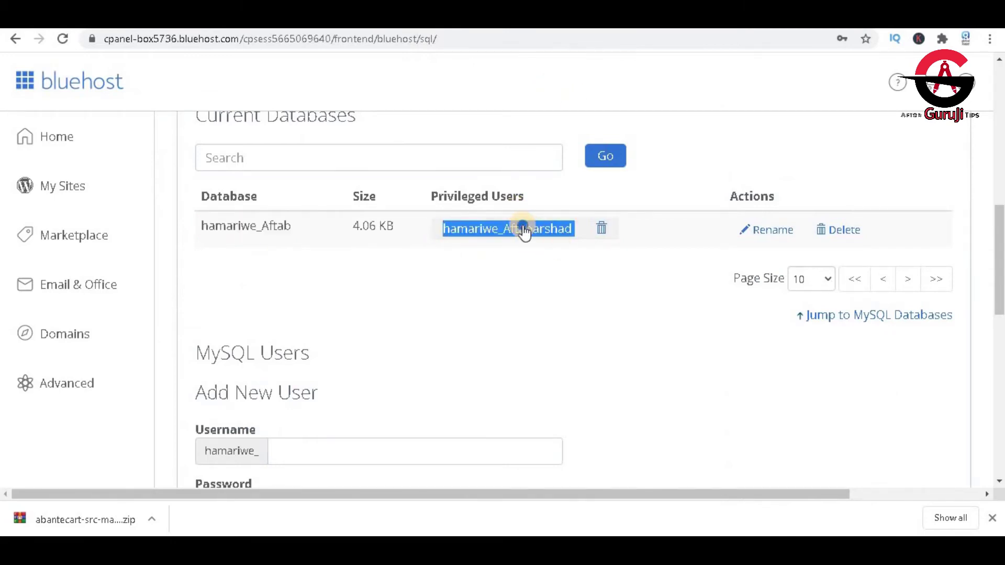
pyautogui.rightClick(525, 231)
pyautogui.click(566, 337)
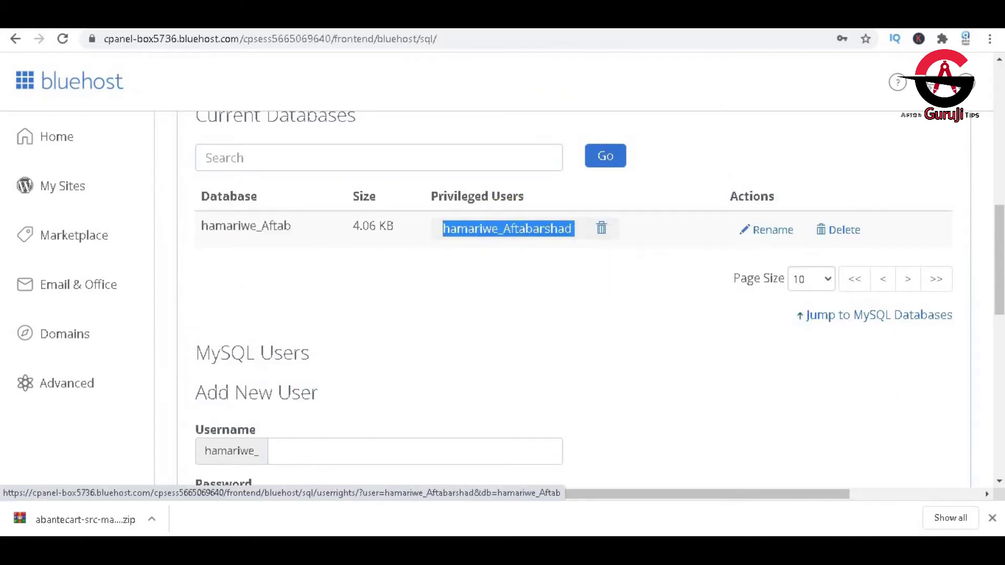
pyautogui.hotkey('ctrl', 'Tab')
# Paste the user into Database Username and enter the database password
pyautogui.click(338, 326)
pyautogui.hotkey('ctrl', 'v')
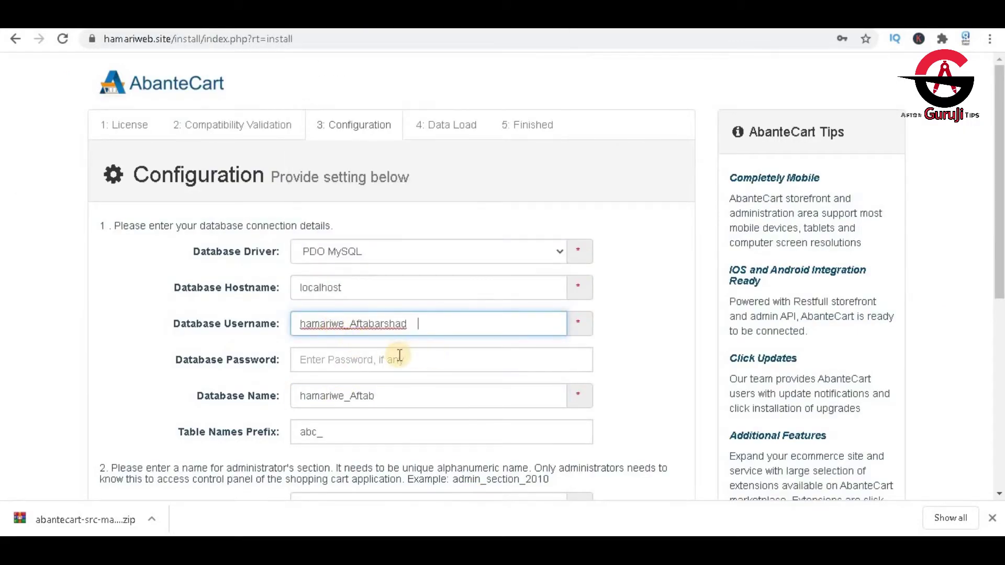
pyautogui.click(399, 356)
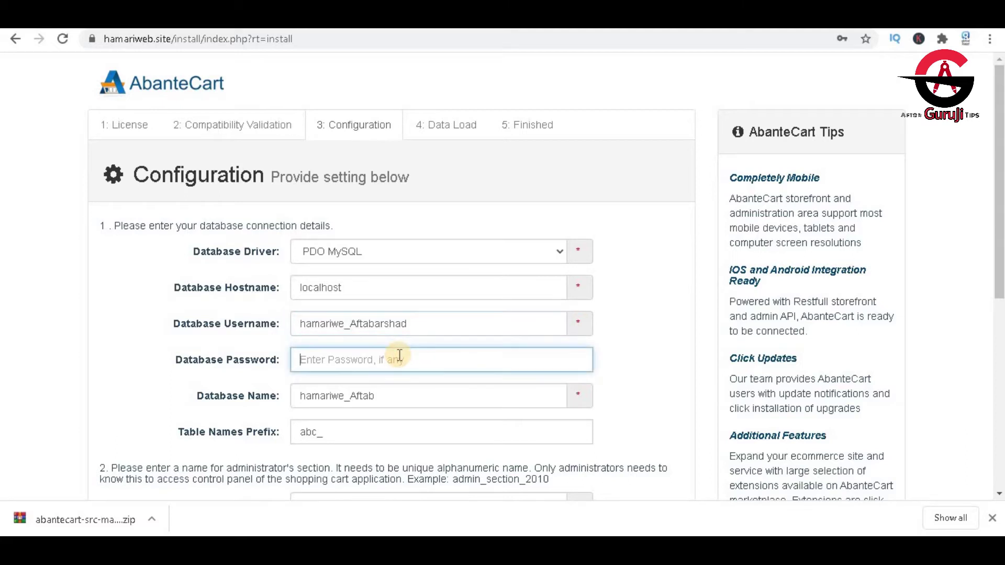
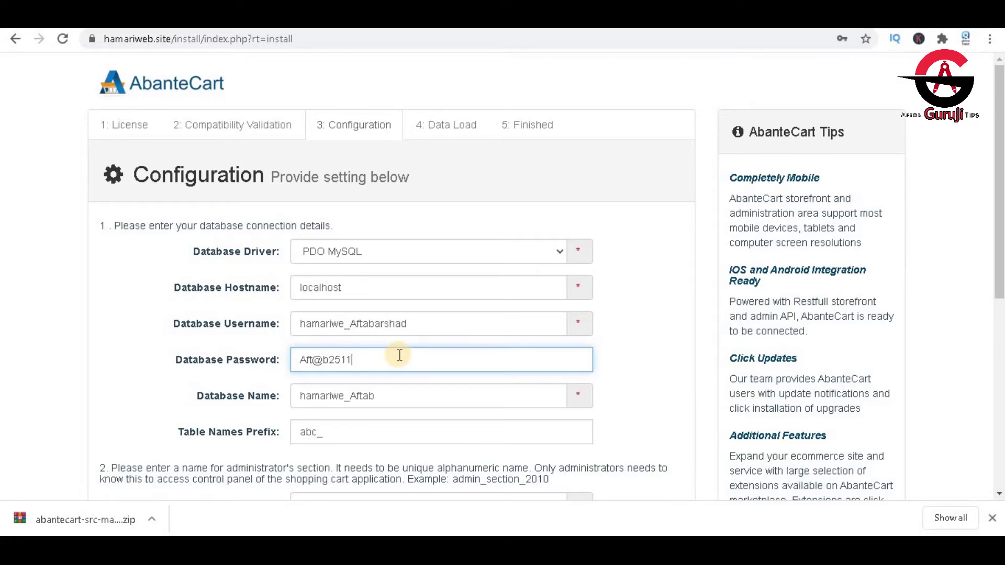
pyautogui.moveTo(1001, 191); pyautogui.dragTo(1000, 267)
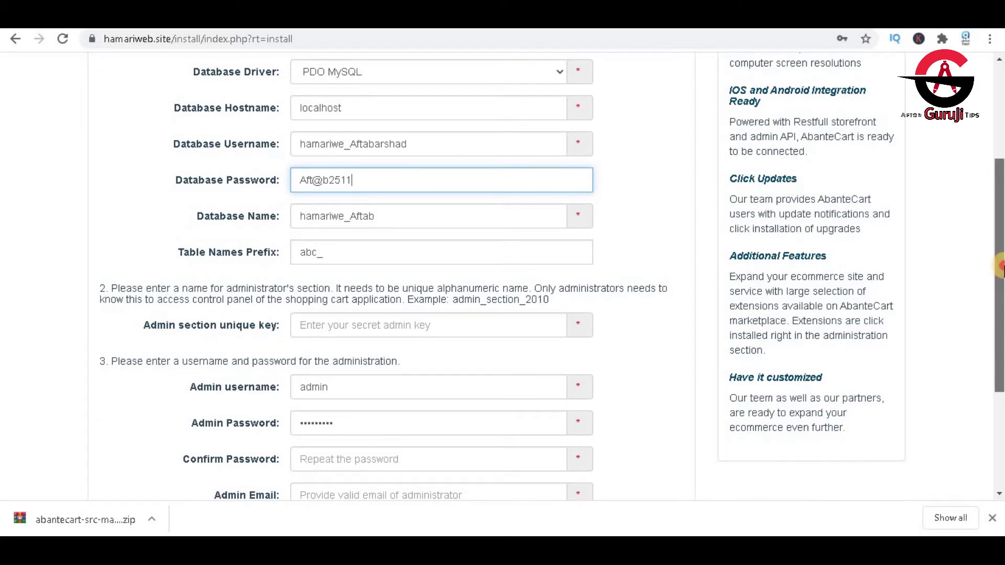
# Set the admin username to ADMIN and enter and confirm the admin password
pyautogui.moveTo(997, 276); pyautogui.dragTo(996, 284)
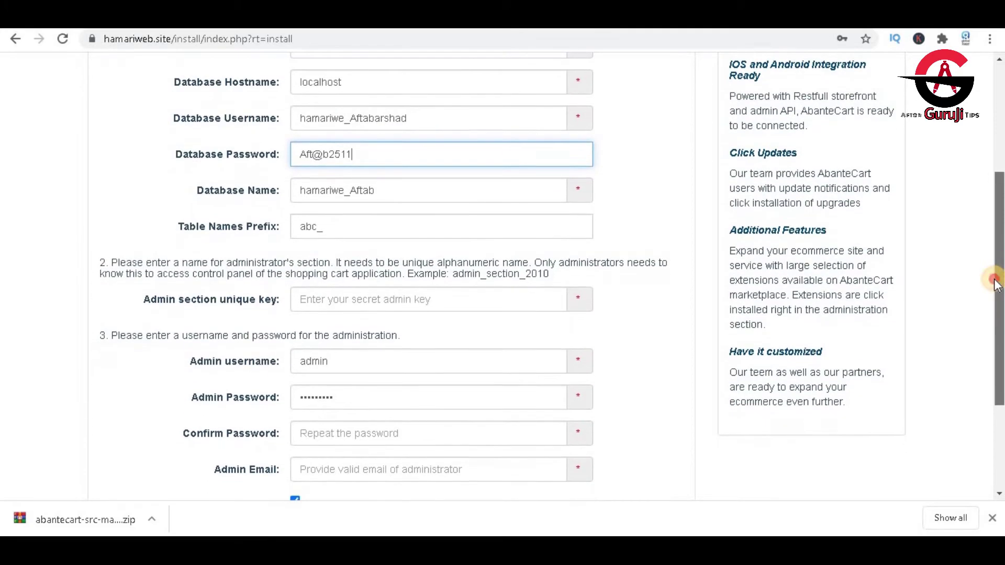
pyautogui.scroll(1, 997, 293)
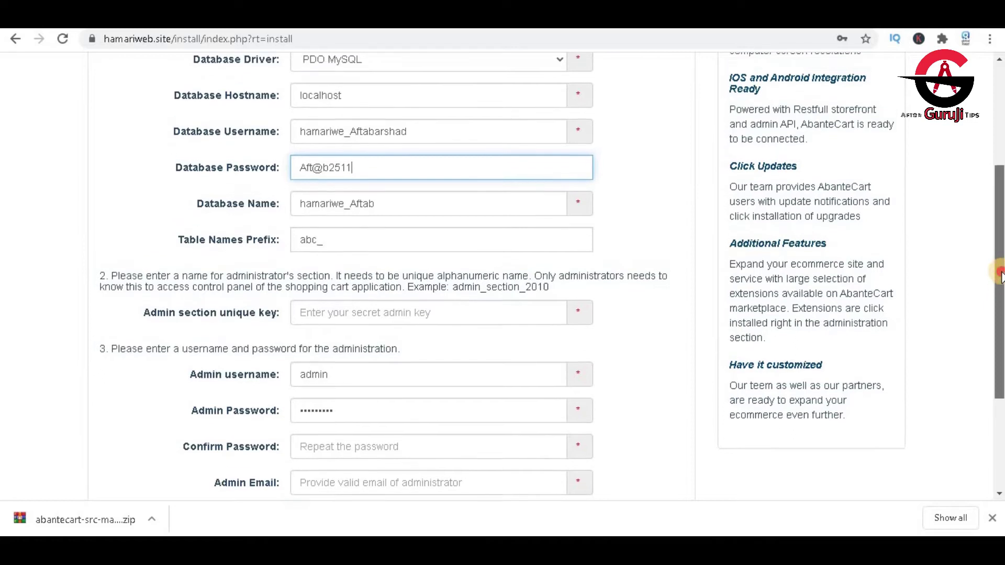
pyautogui.scroll(-2, 997, 309)
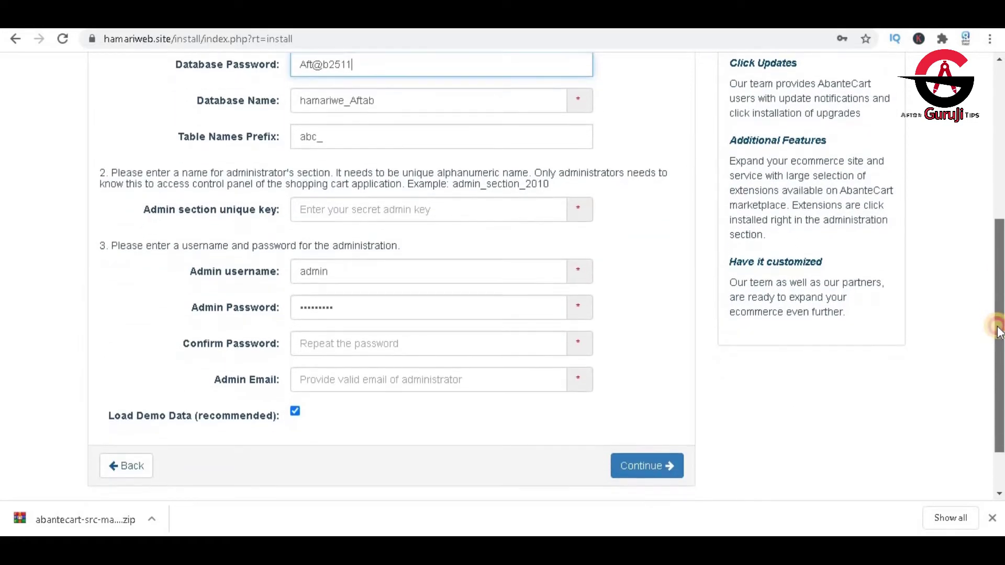
pyautogui.scroll(3, 978, 316)
pyautogui.scroll(-3, 978, 316)
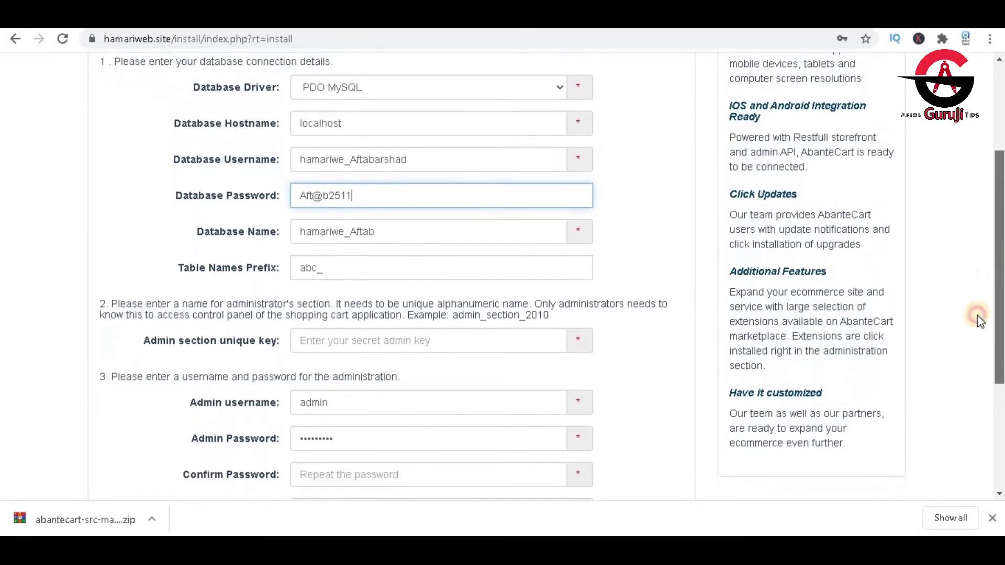
pyautogui.scroll(-1, 981, 351)
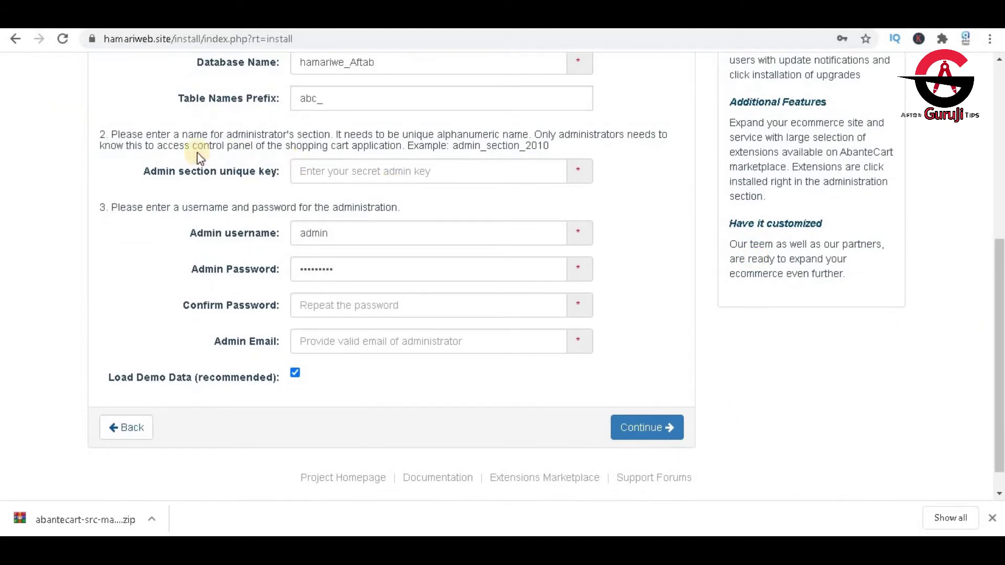
pyautogui.click(345, 173)
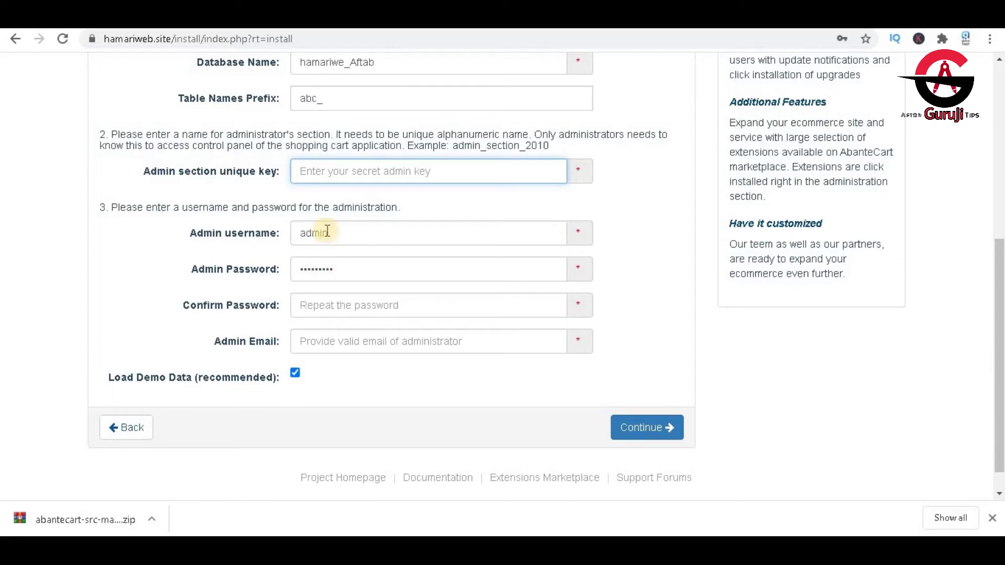
pyautogui.doubleClick(350, 235)
pyautogui.write('ADMIN')
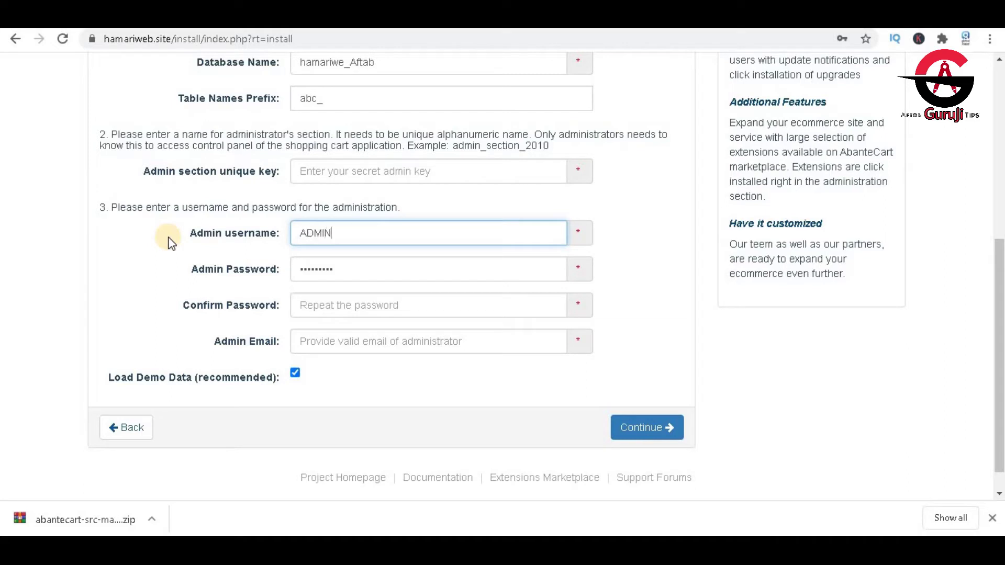
pyautogui.press('Tab')
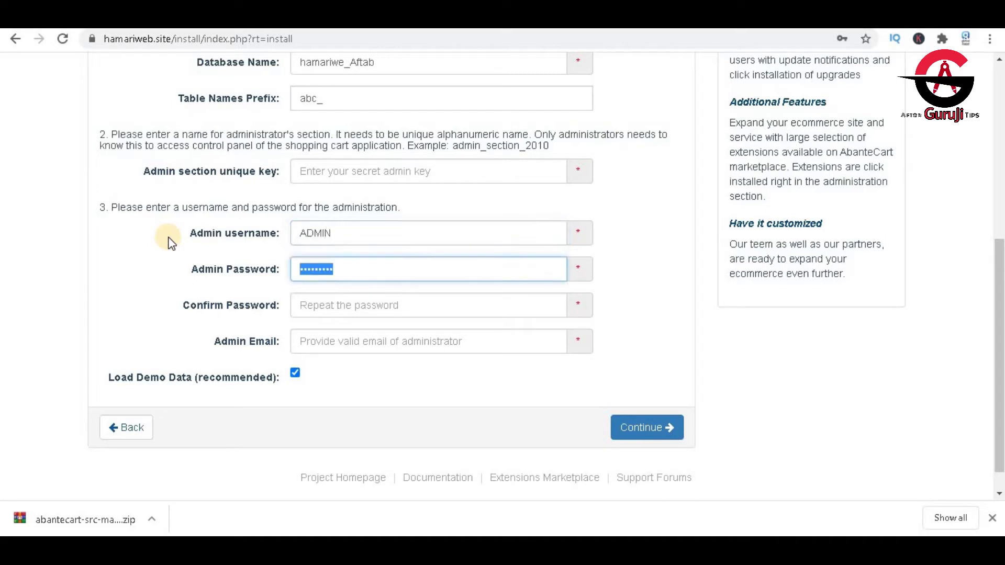
pyautogui.write('a')
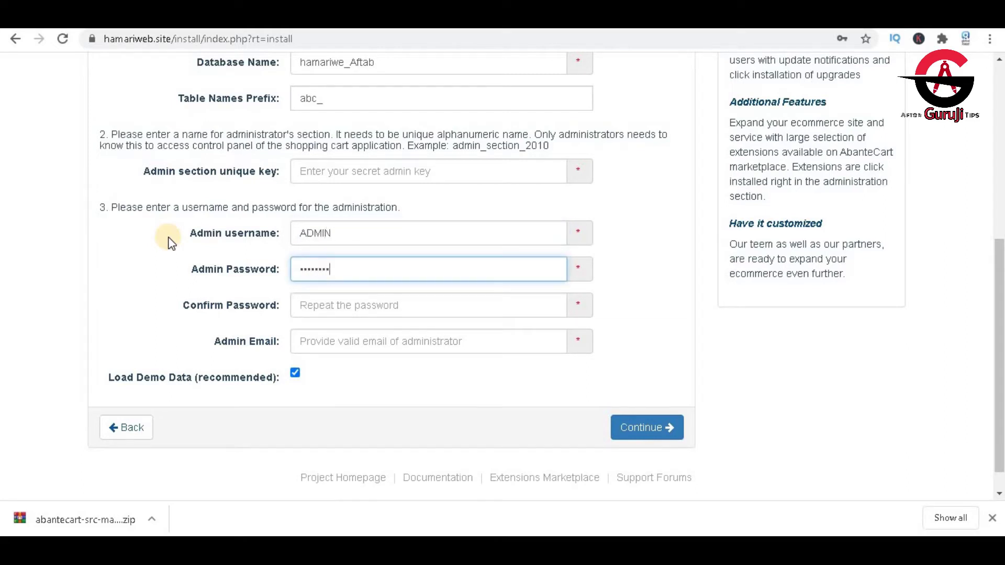
pyautogui.click(384, 299)
pyautogui.write('a')
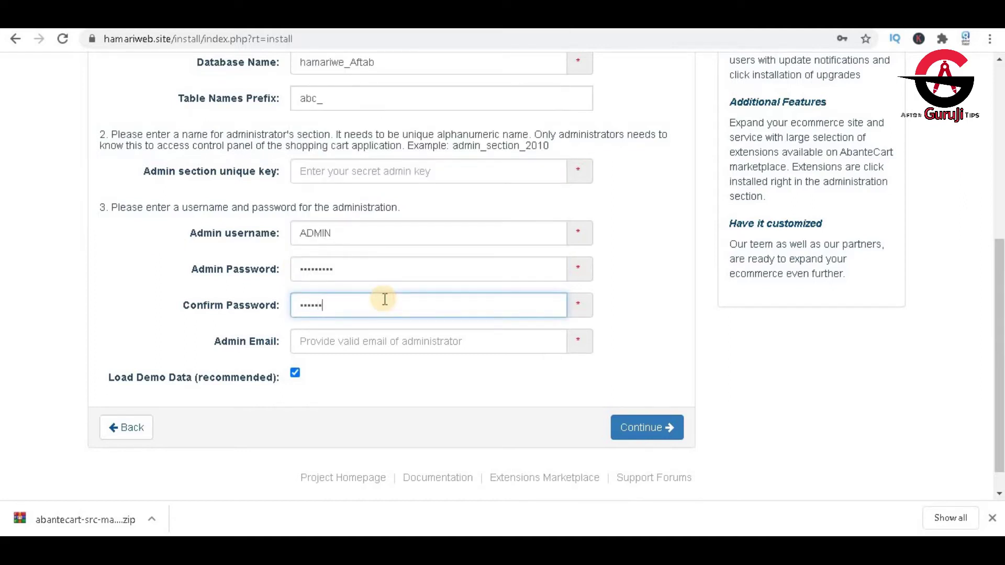
# Enter the administrator's e-mail address and submit the configuration form
pyautogui.click(404, 340)
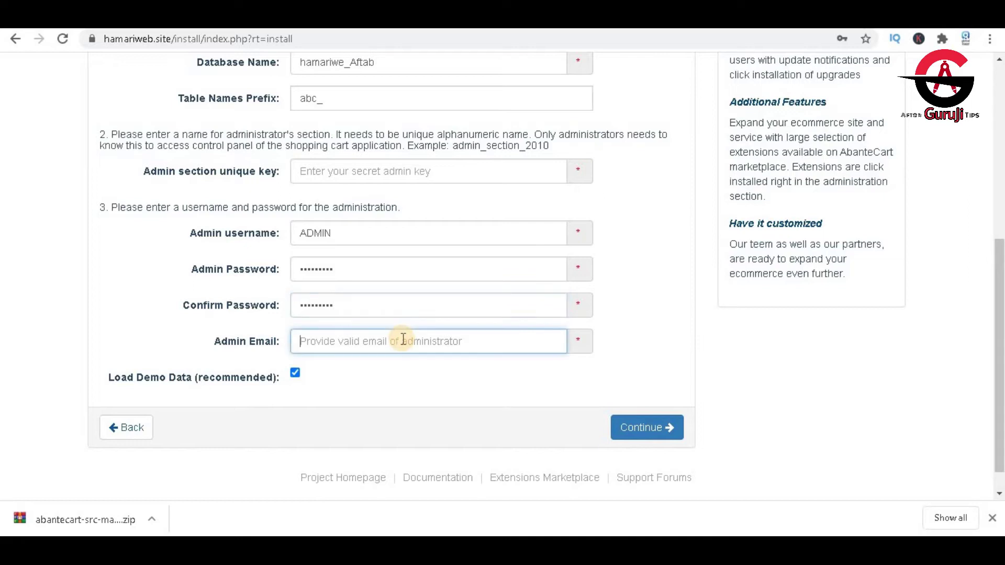
pyautogui.write('aDMI')
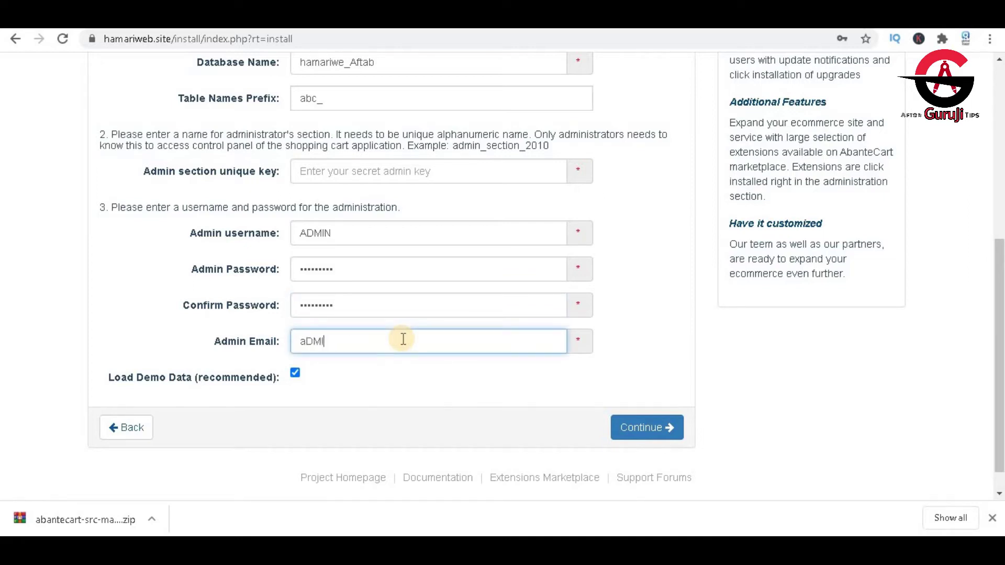
pyautogui.press('BackSpace')
pyautogui.press('BackSpace')
pyautogui.write('AD')
pyautogui.press('BackSpace')
pyautogui.press('BackSpace')
pyautogui.press('Tab')
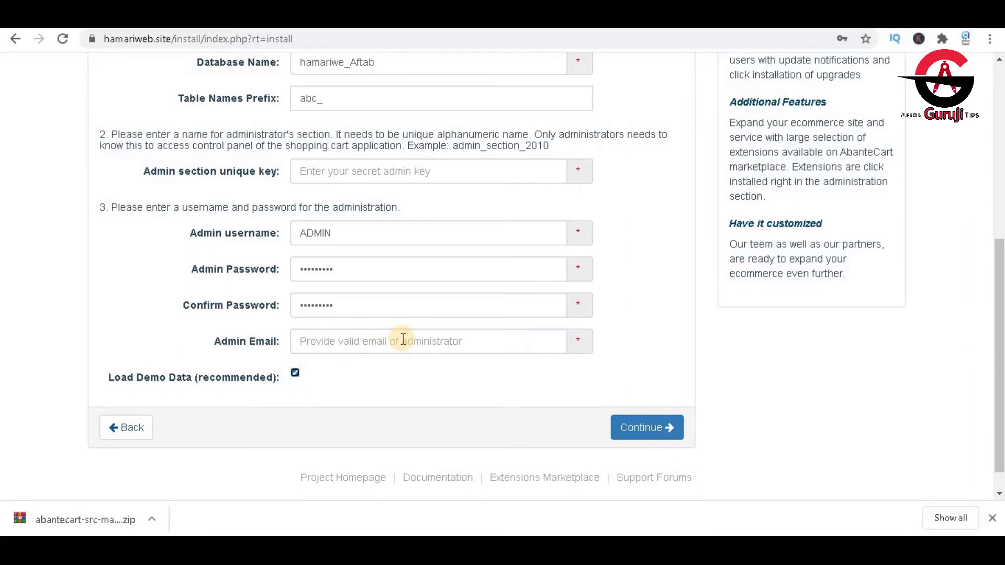
pyautogui.click(403, 339)
pyautogui.write('a')
pyautogui.press('BackSpace')
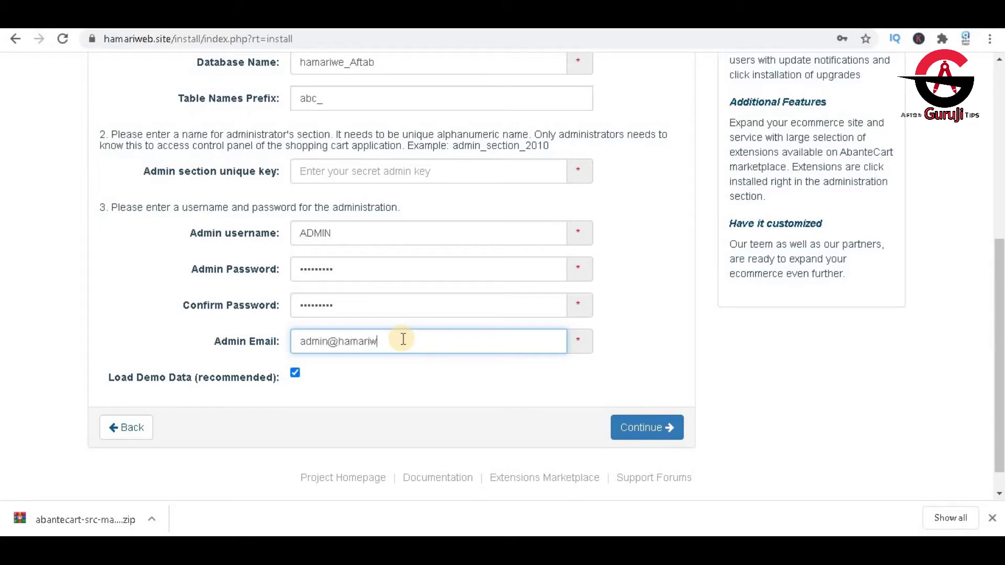
pyautogui.hotkey('ctrl', 'a')
pyautogui.click(460, 401)
# Resubmit the form and fill in the Admin section unique key
pyautogui.click(648, 439)
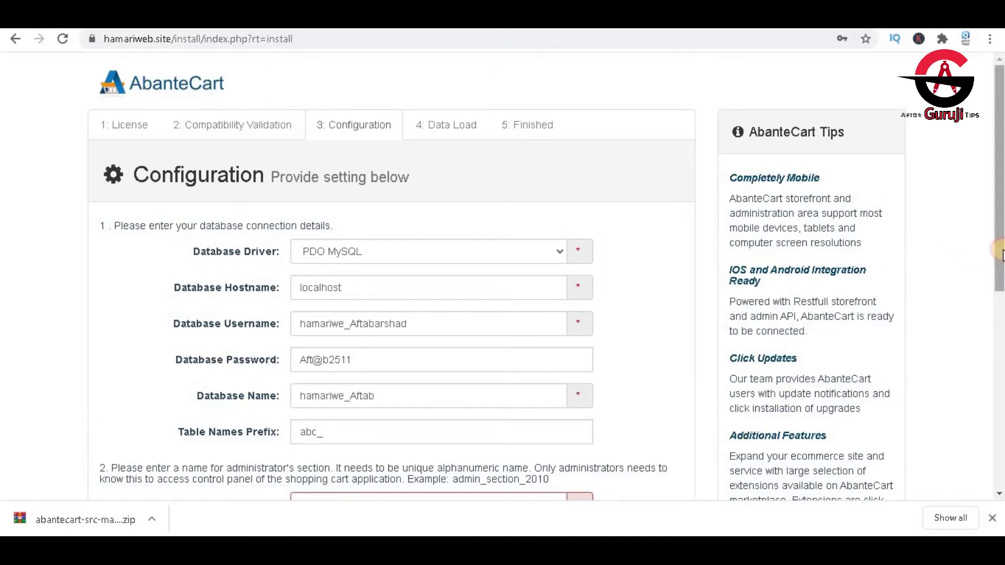
pyautogui.scroll(-4, 859, 335)
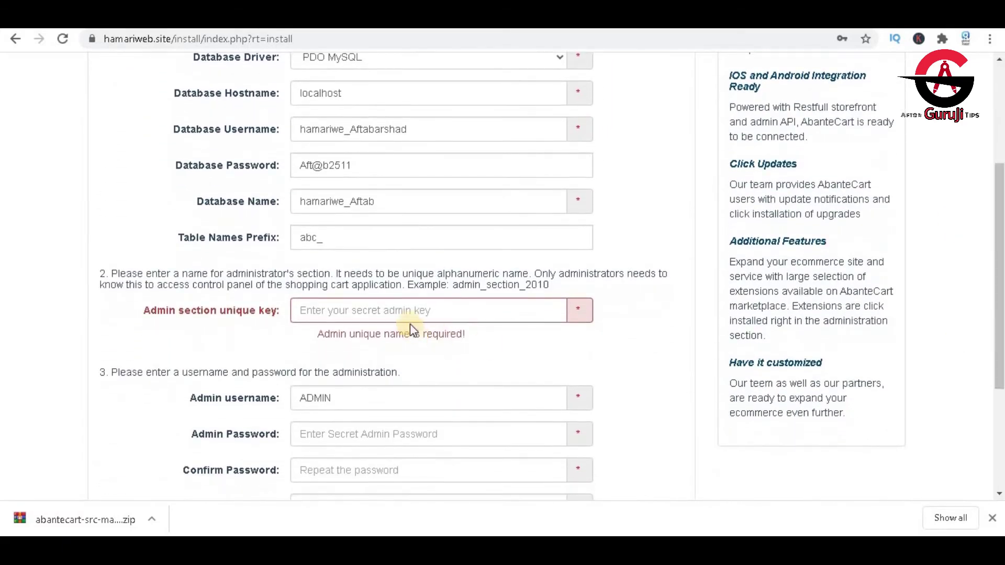
pyautogui.click(411, 312)
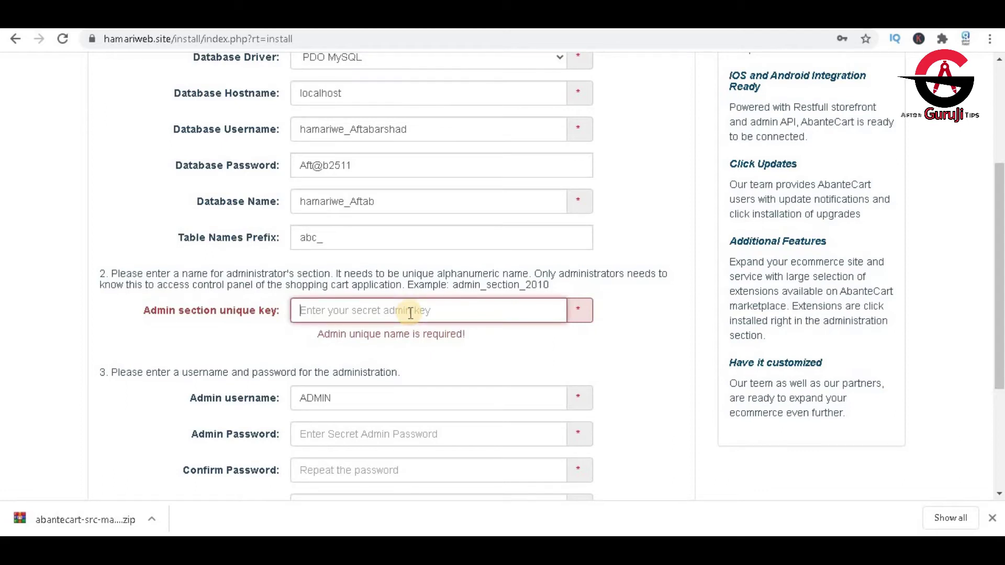
pyautogui.scroll(-2, 661, 384)
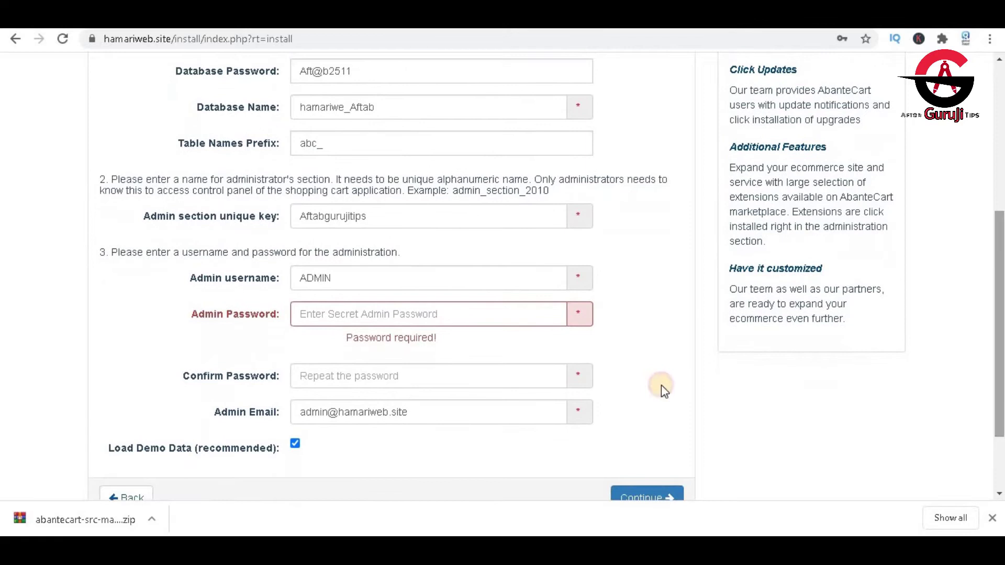
# Re-enter the administrator password and its confirmation
pyautogui.click(348, 323)
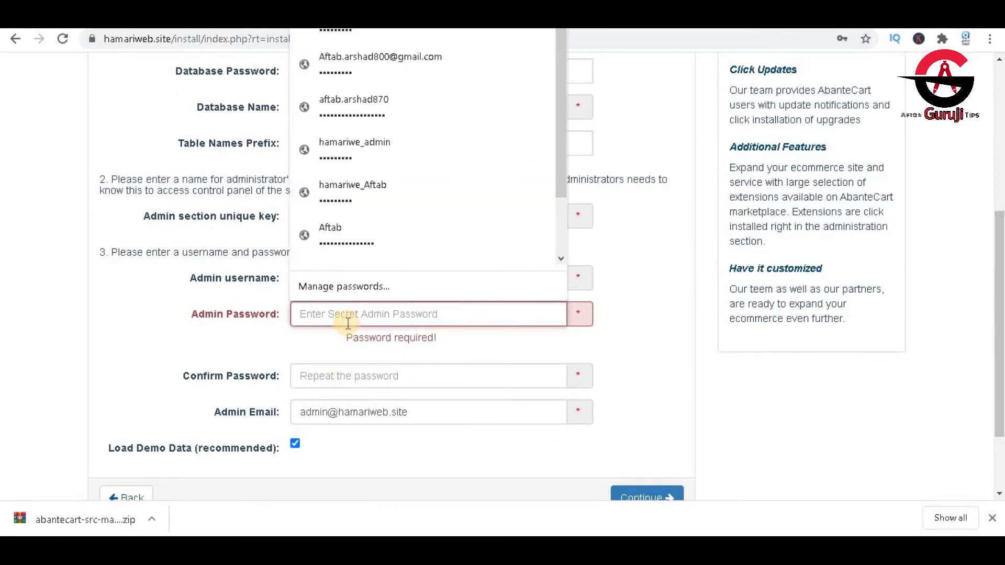
pyautogui.write('A')
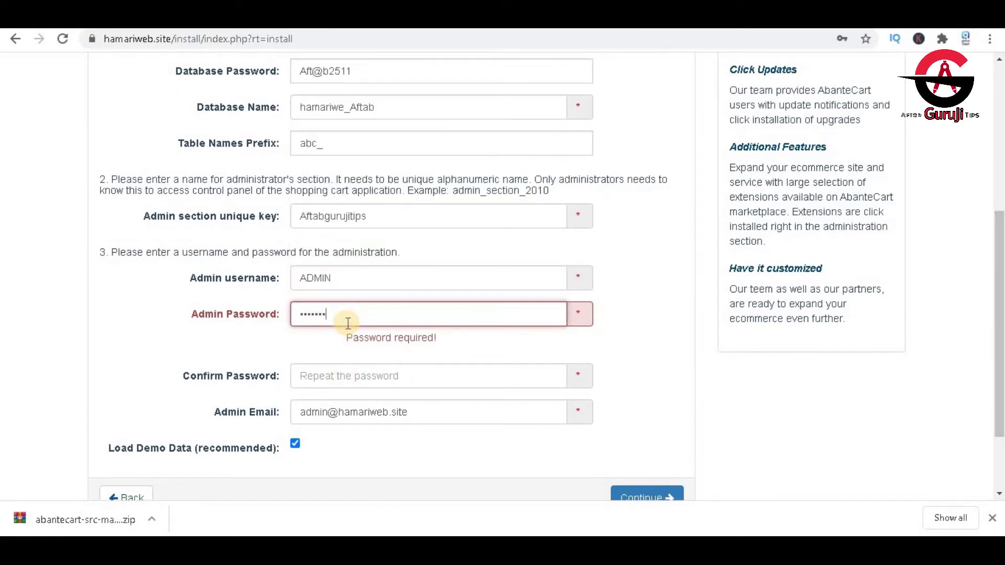
pyautogui.press('Tab')
pyautogui.write('A')
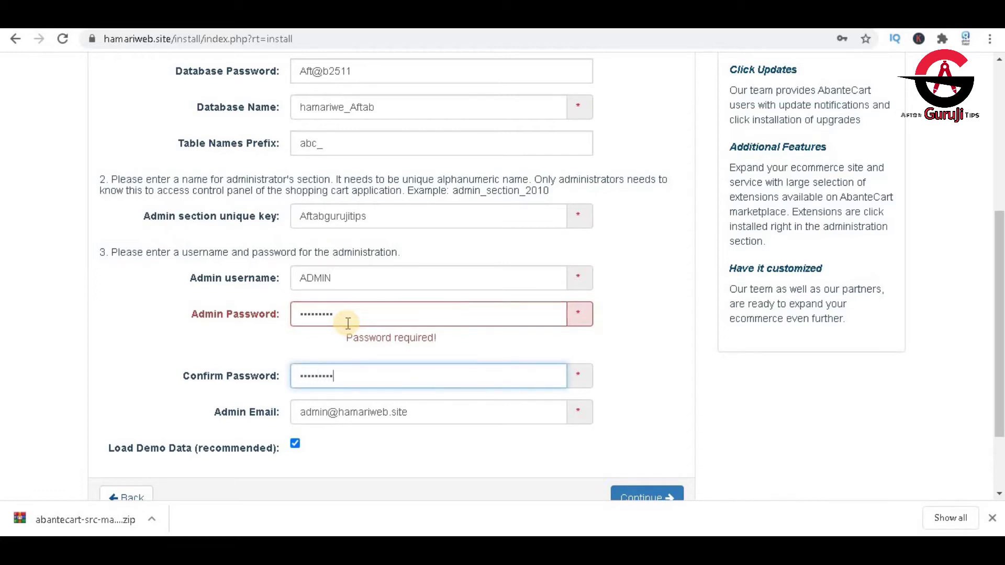
pyautogui.scroll(-2, 953, 415)
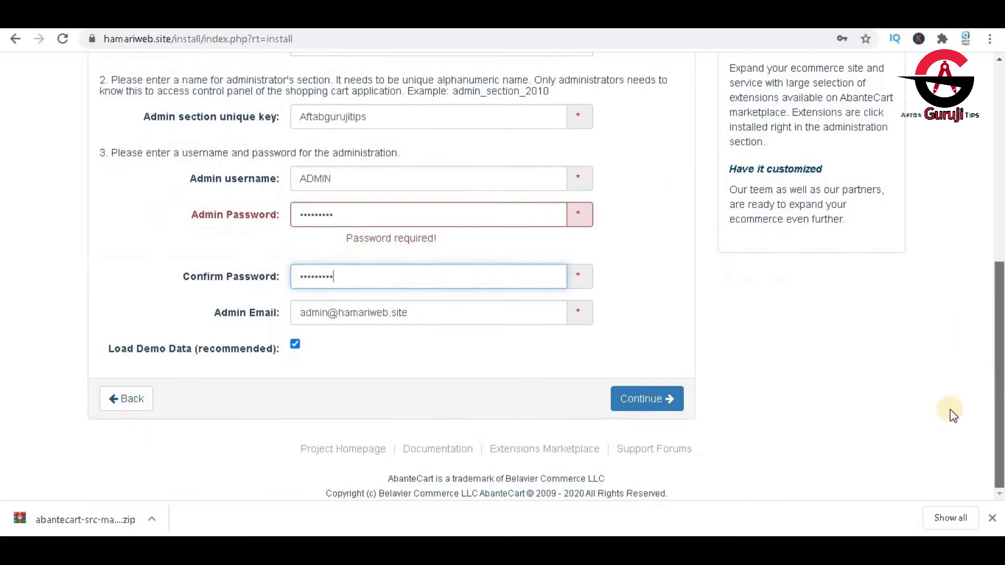
# Submit the configuration, save the credentials in Chrome, and choose 'Continue and skip data load'
pyautogui.click(668, 398)
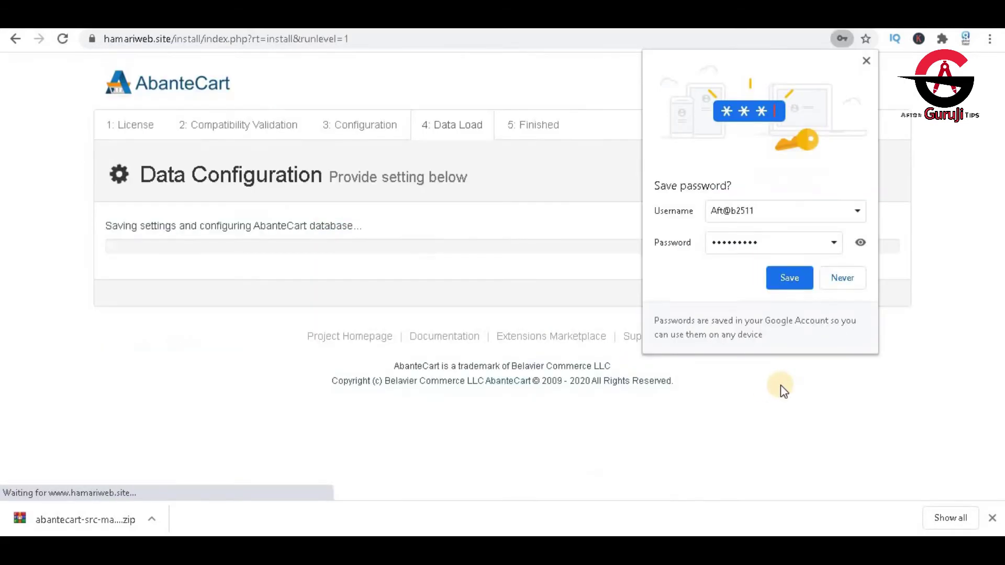
pyautogui.click(800, 283)
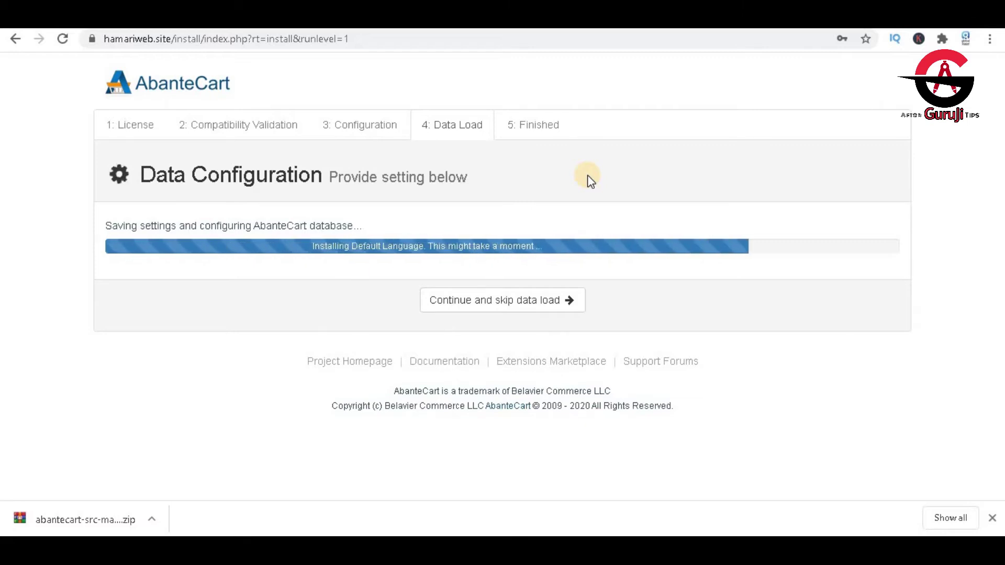
pyautogui.click(509, 303)
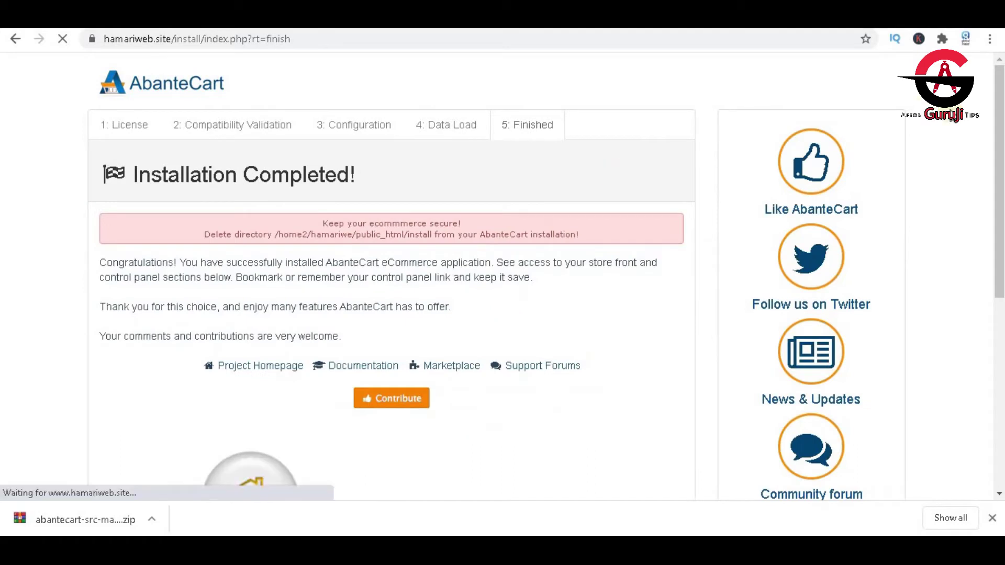
# Check the context menus of the finish-page links, then open the new online shop
pyautogui.moveTo(1000, 160)
pyautogui.mouseDown()
pyautogui.moveTo(1000, 345)
pyautogui.moveTo(1000, 284)
pyautogui.mouseUp()
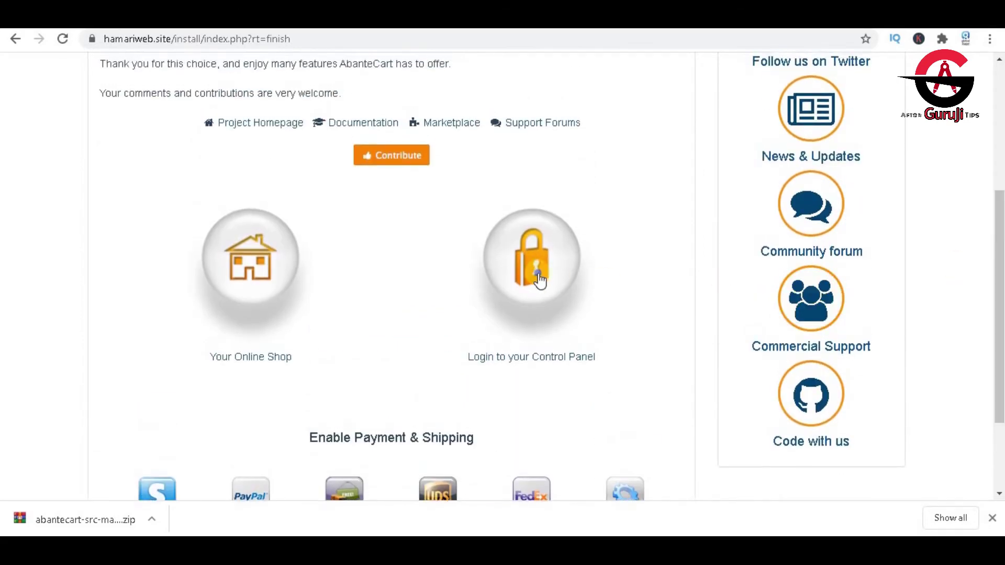
pyautogui.rightClick(538, 272)
pyautogui.click(547, 286)
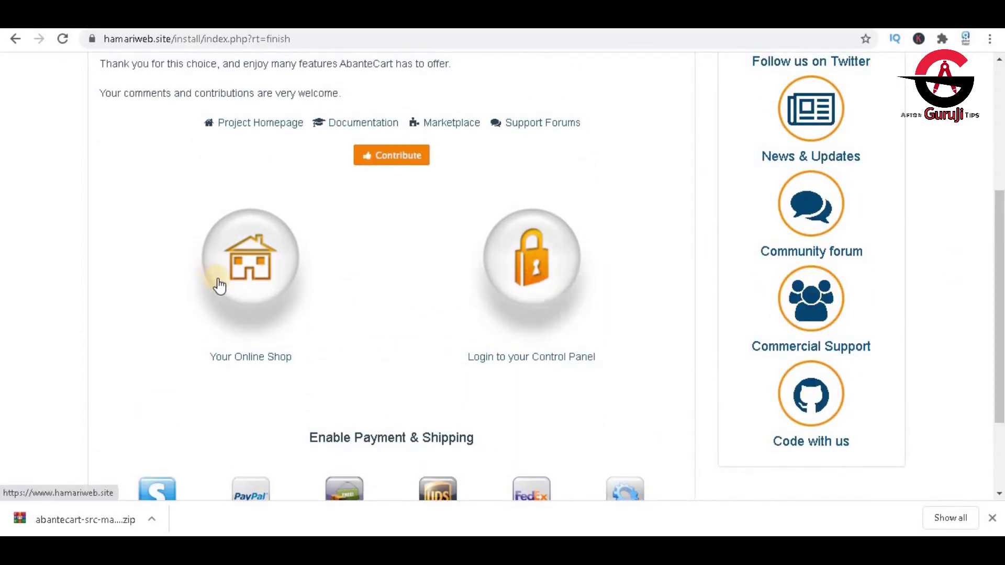
pyautogui.rightClick(217, 281)
pyautogui.click(395, 178)
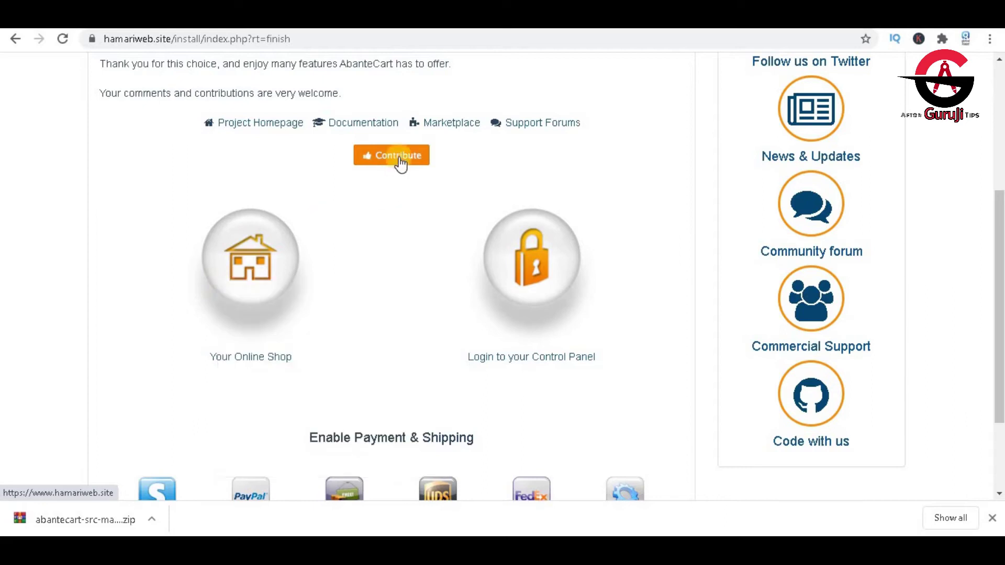
pyautogui.rightClick(399, 156)
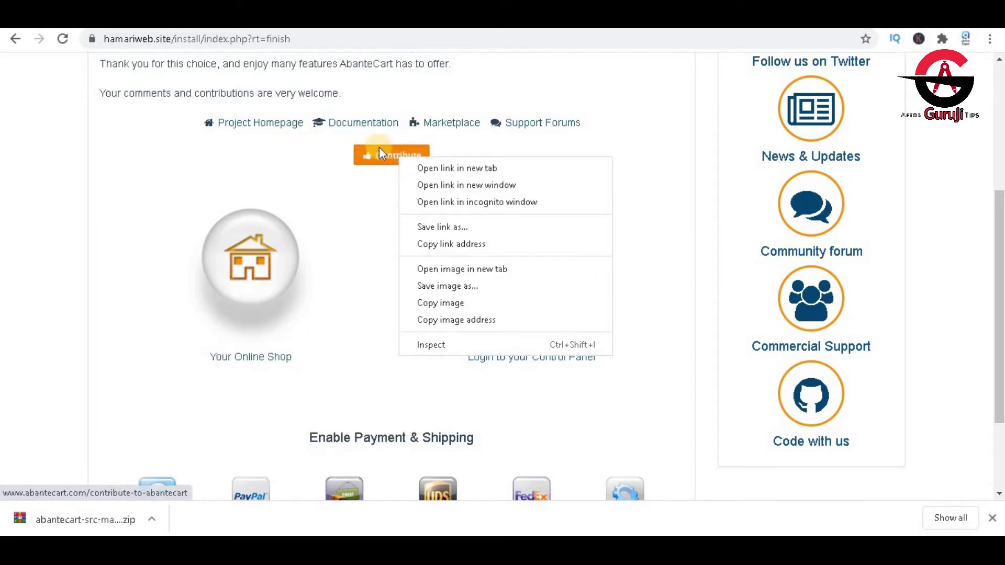
pyautogui.click(379, 149)
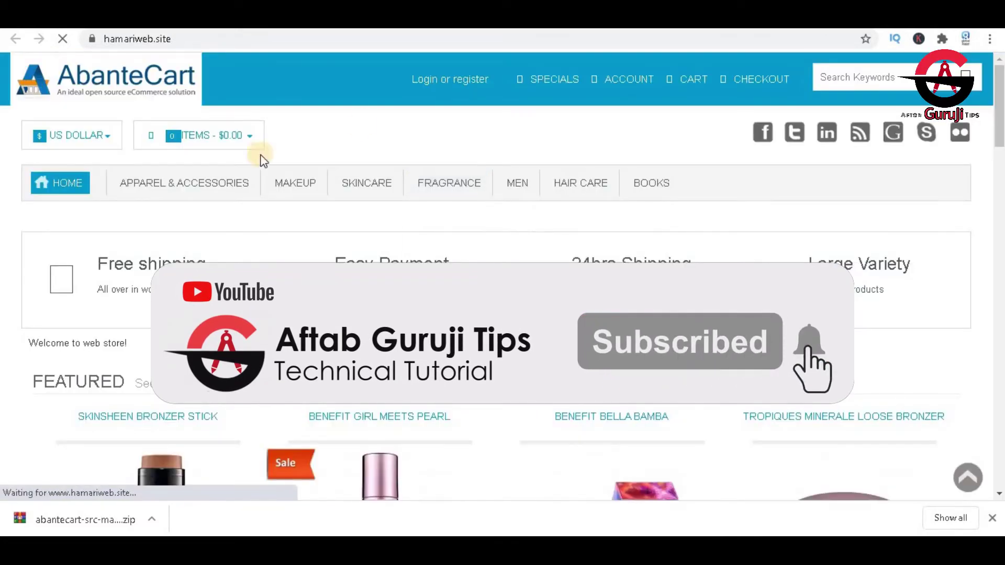
# Scroll through the new storefront homepage and its sample product sections
pyautogui.moveTo(758, 229)
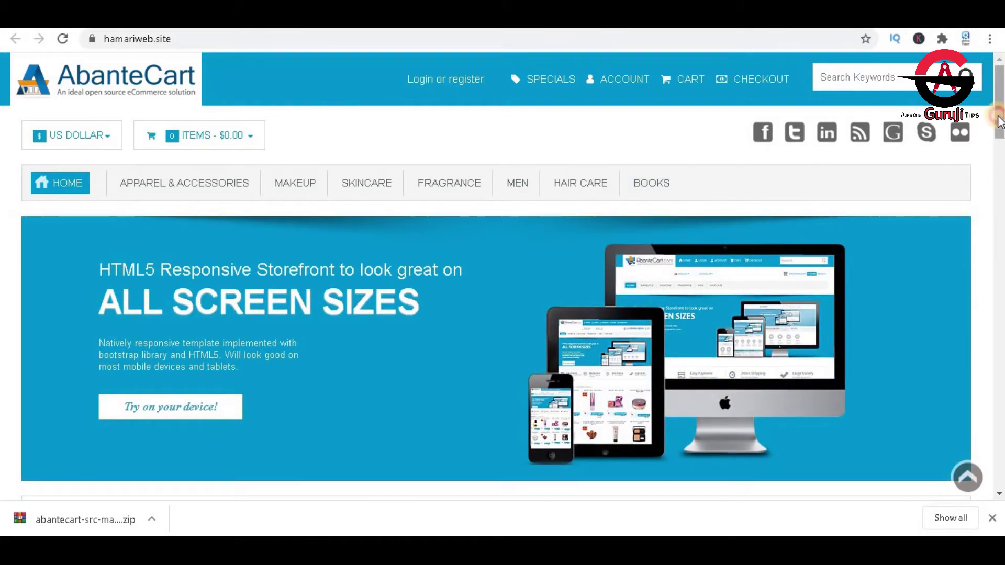
pyautogui.scroll(-1, 1001, 187)
pyautogui.scroll(-20, 1001, 188)
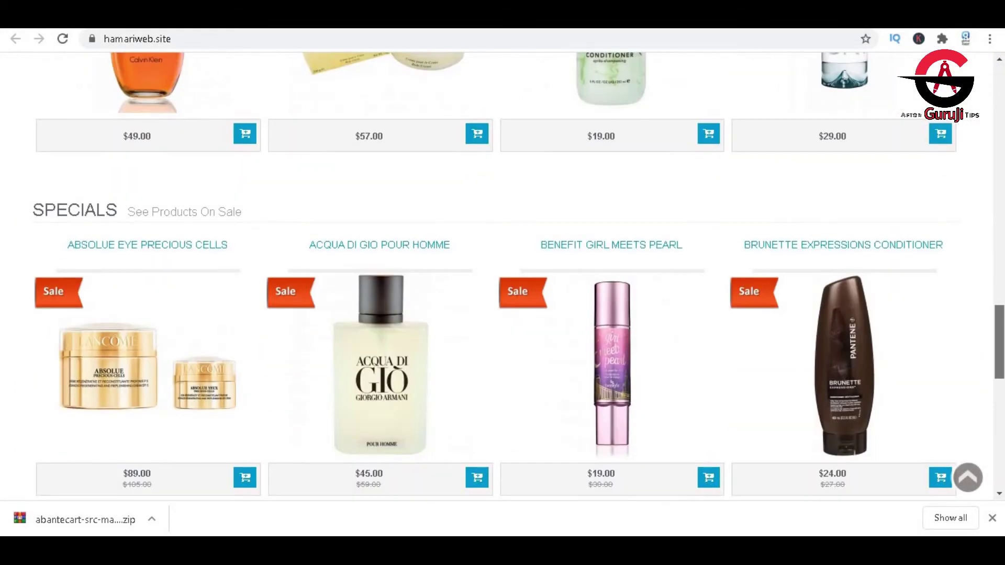
pyautogui.moveTo(1000, 340); pyautogui.dragTo(1002, 94)
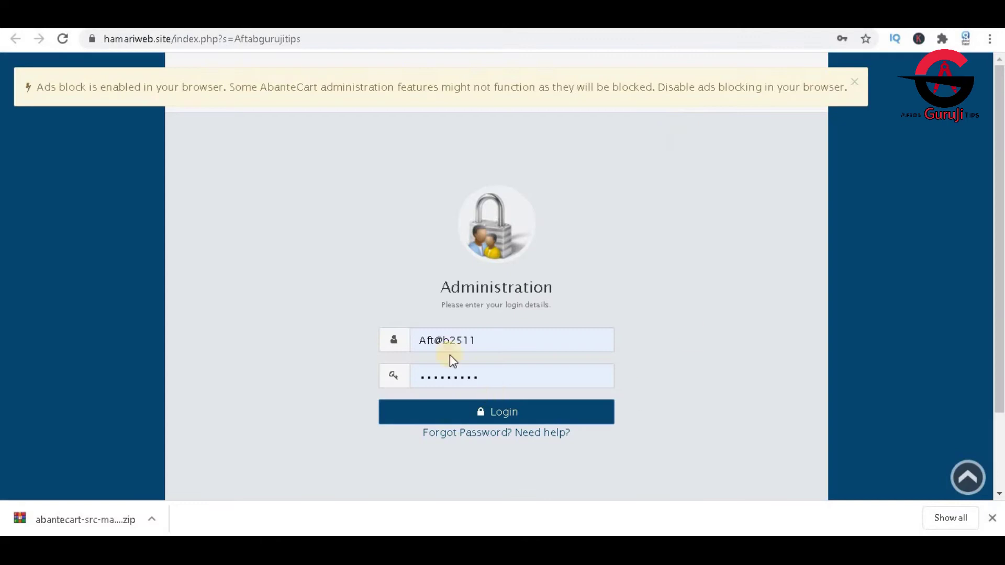
# After the rejected login, re-enter username ADMIN and the admin password and sign in again
pyautogui.click(528, 409)
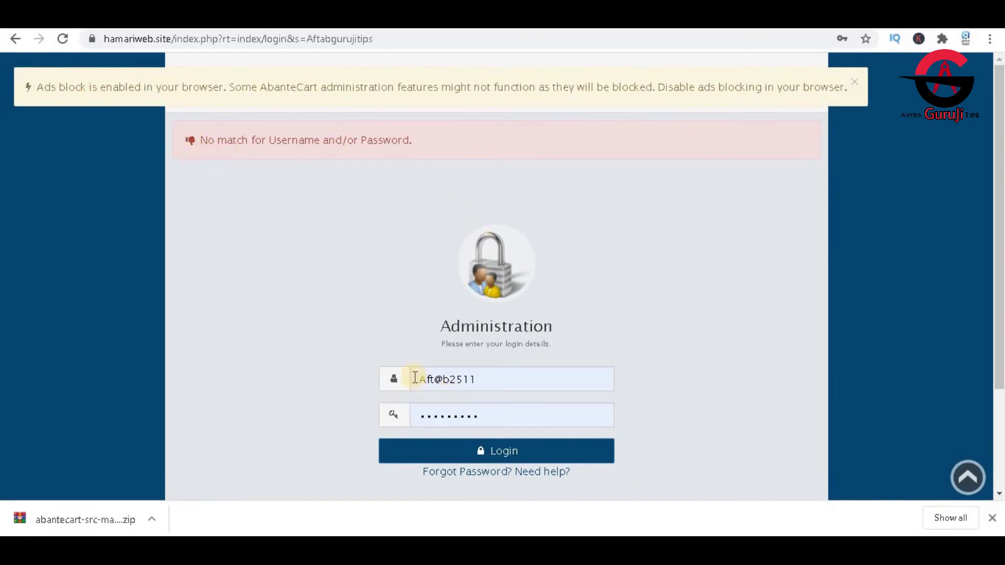
pyautogui.click(501, 374)
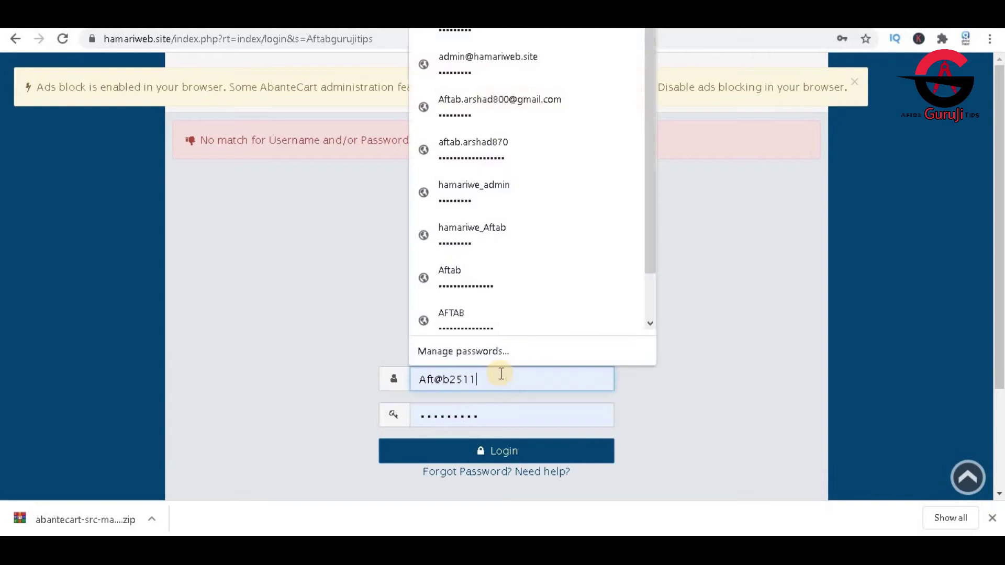
pyautogui.hotkey('ctrl', 'a')
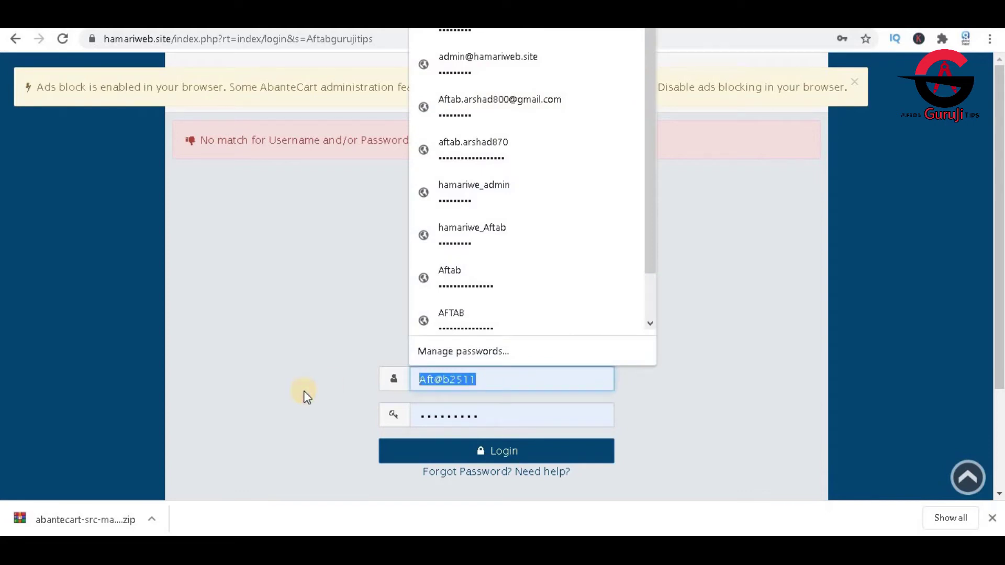
pyautogui.write('A')
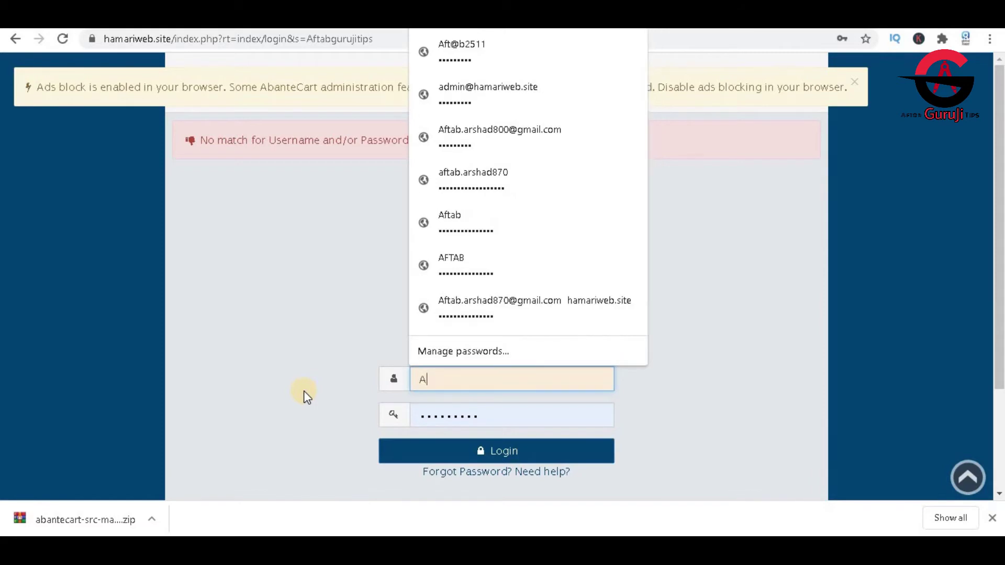
pyautogui.write('DMIN')
pyautogui.press('Tab')
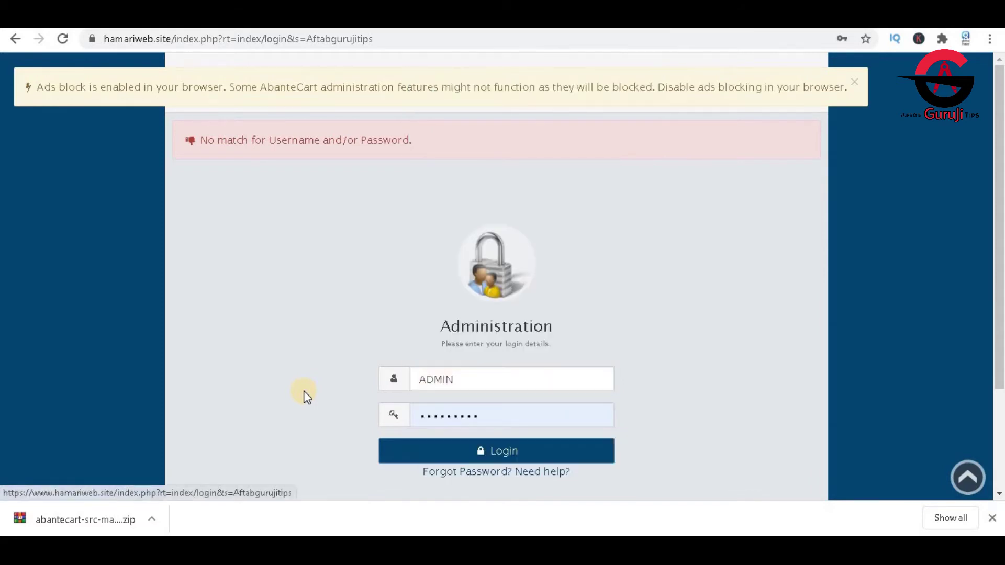
pyautogui.click(565, 421)
pyautogui.hotkey('ctrl', 'a')
pyautogui.click(534, 452)
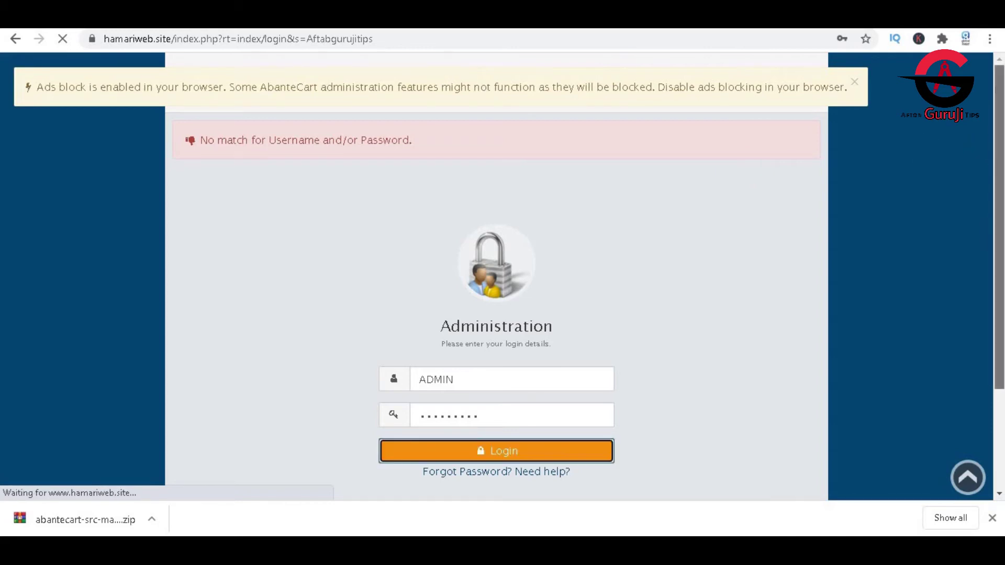
# Scroll the storefront down to the footer's Contact Us phone numbers and return to the top
pyautogui.scroll(-3, 322, 269)
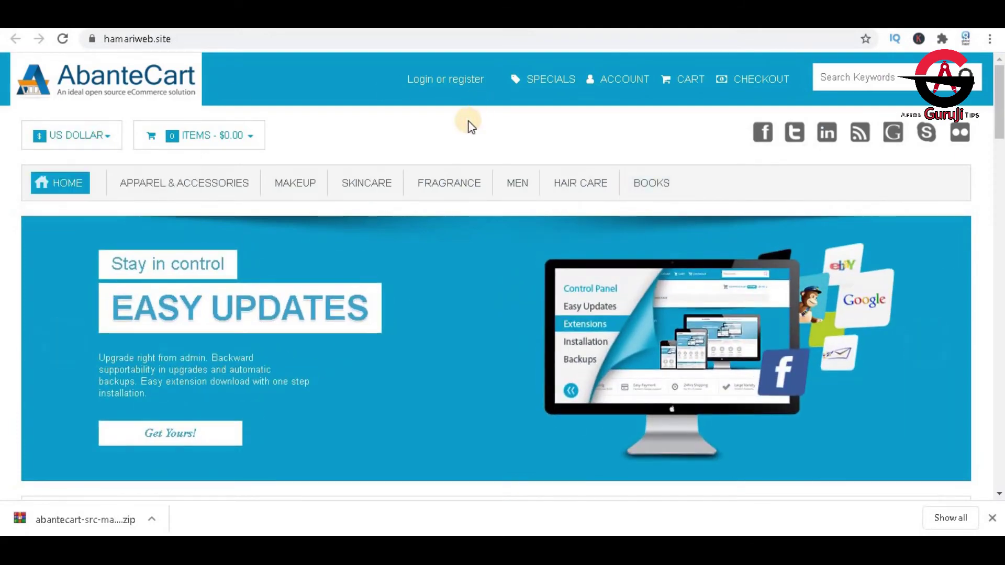
pyautogui.moveTo(932, 382)
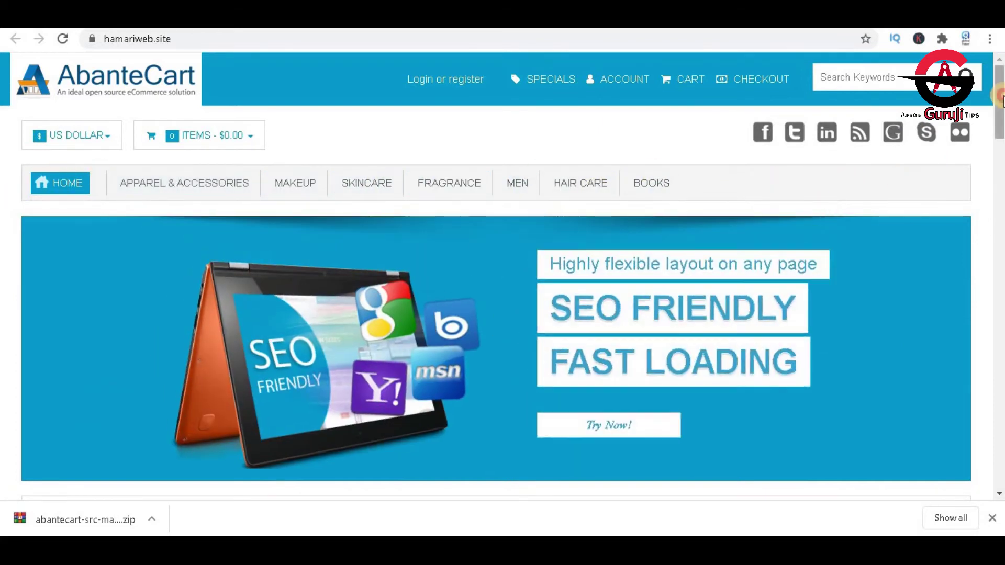
pyautogui.scroll(-10, 503, 276)
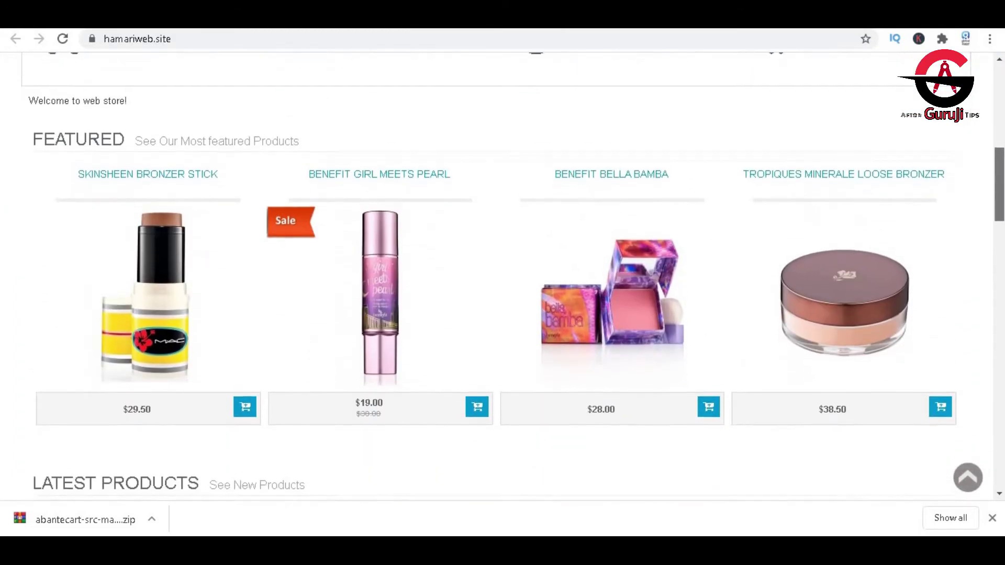
pyautogui.scroll(-15, 503, 276)
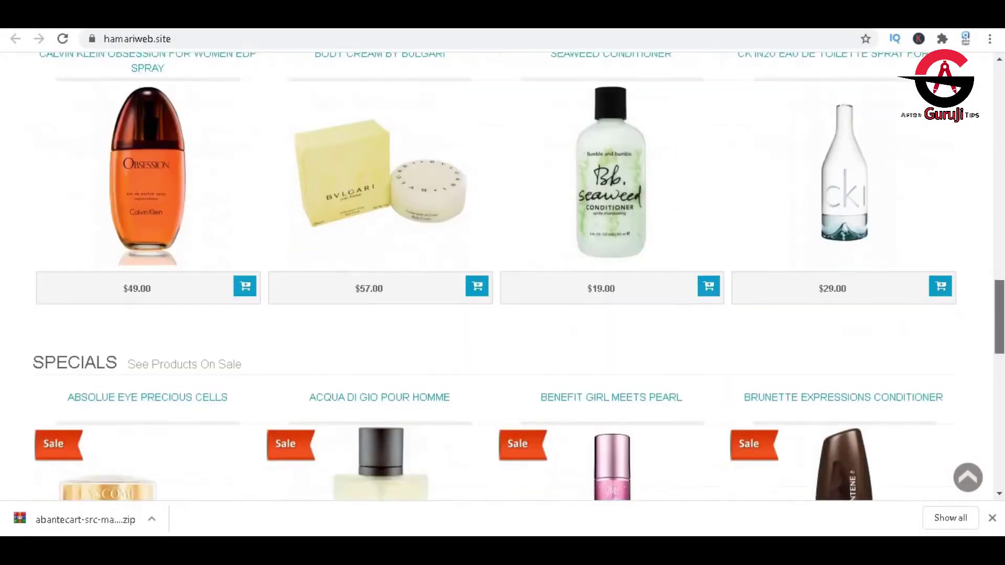
pyautogui.scroll(-6, 502, 276)
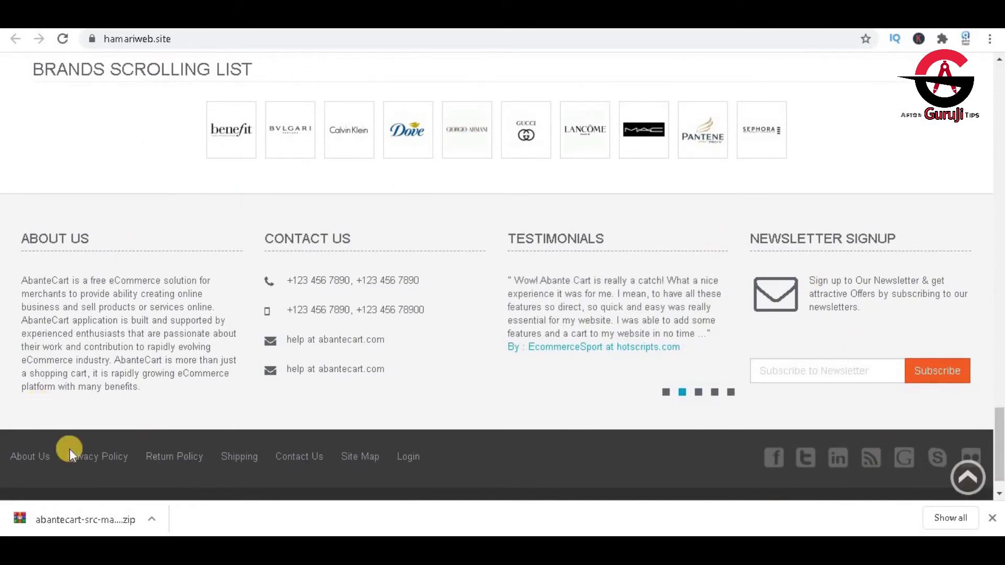
pyautogui.press('Home')
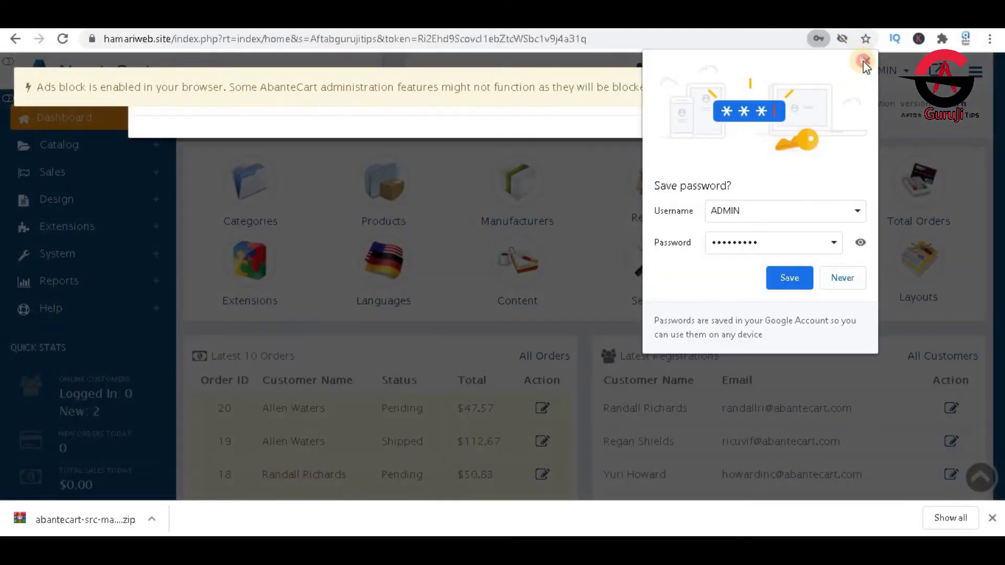
# Dismiss the save-password and ad-block prompts, then set the store name to 'Aftab Guruji Tips'
pyautogui.click(863, 62)
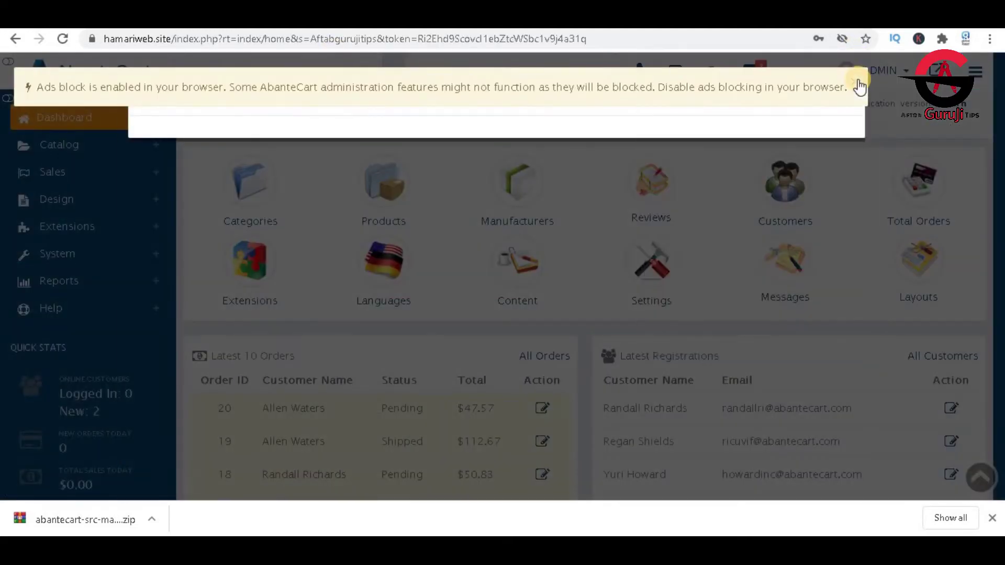
pyautogui.click(856, 82)
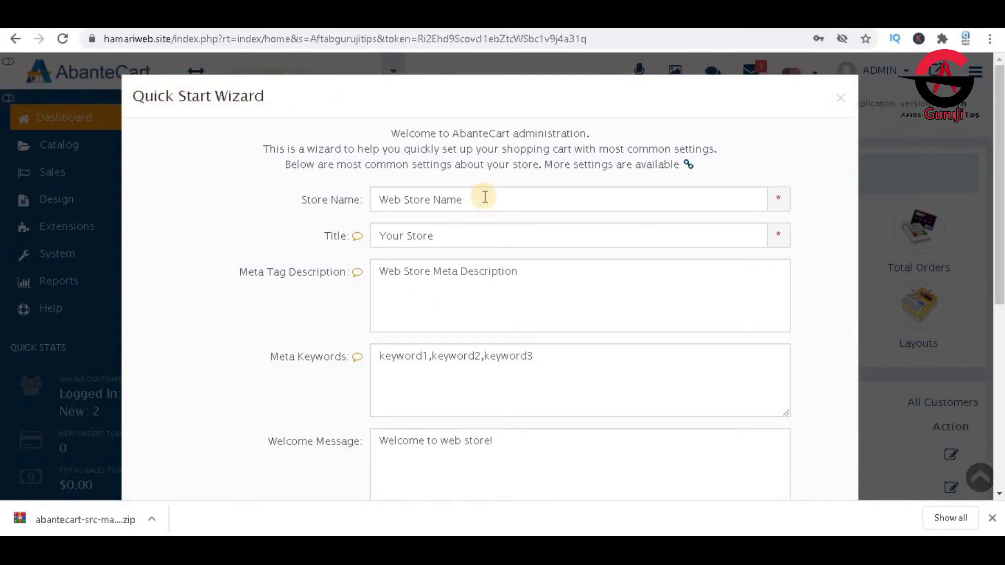
pyautogui.press('Tab')
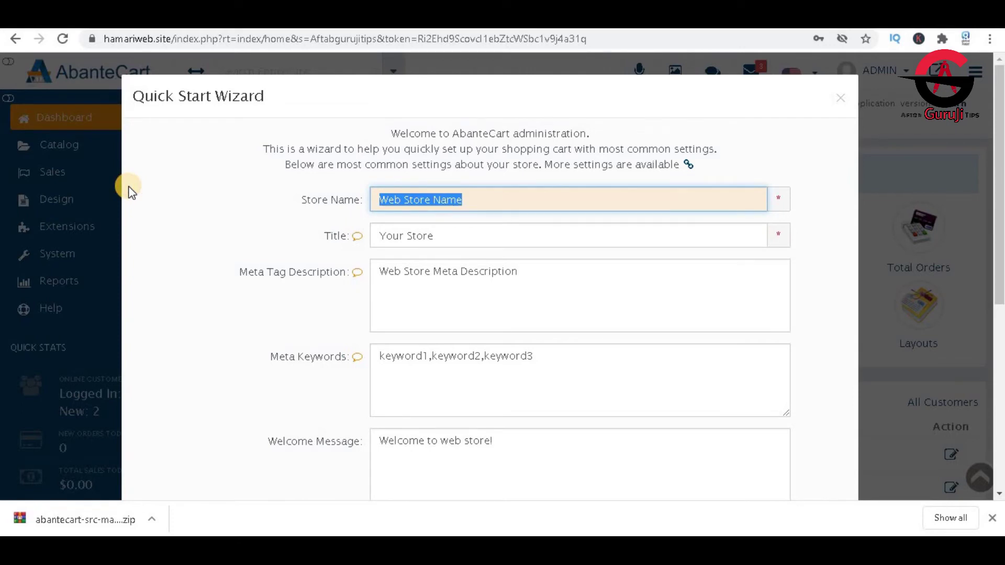
pyautogui.write('Aftab G')
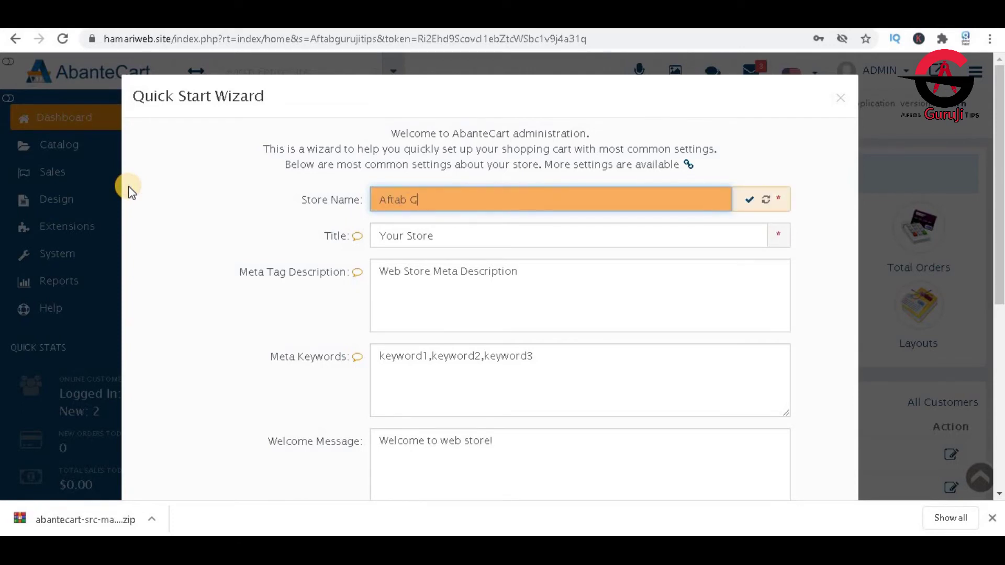
pyautogui.write('uruji Tips')
# Set the store title to 'Store' and move into the meta tag description
pyautogui.press('Tab')
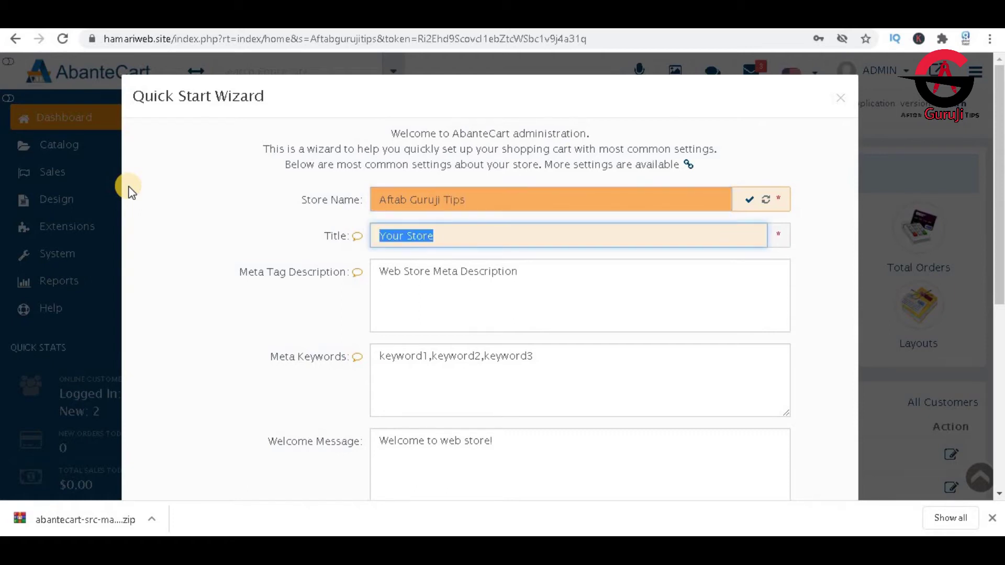
pyautogui.write('St')
pyautogui.press('Tab')
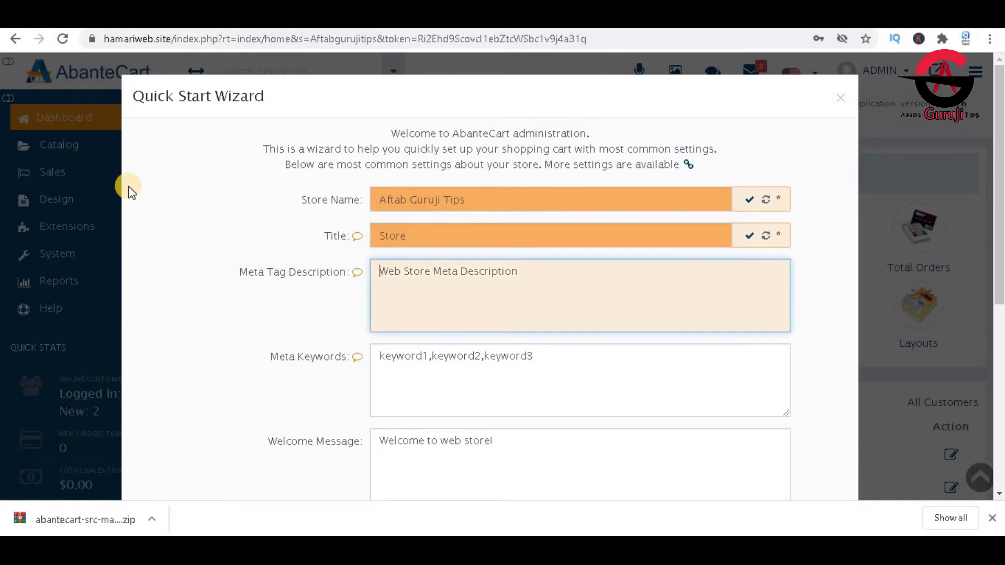
pyautogui.click(616, 97)
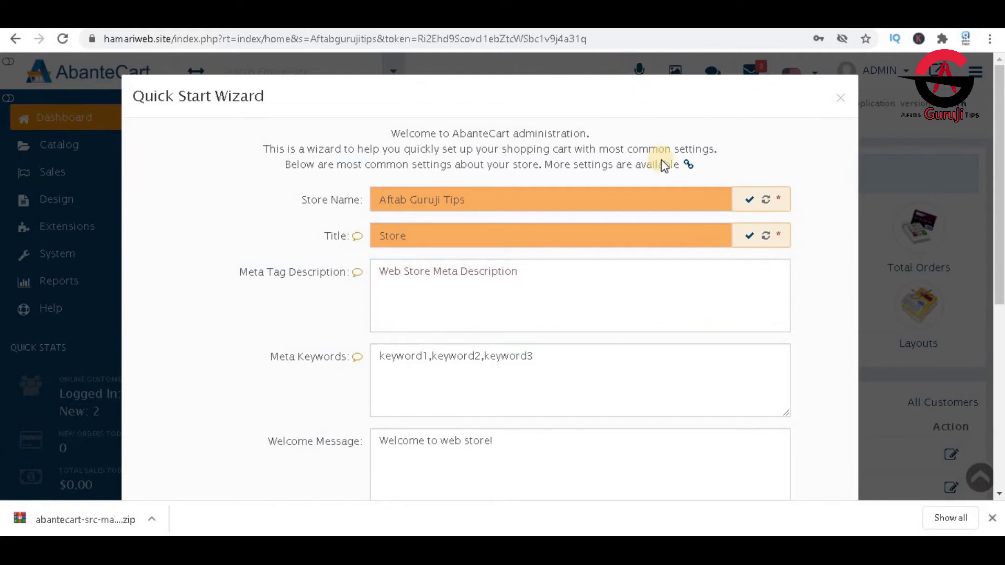
pyautogui.click(545, 283)
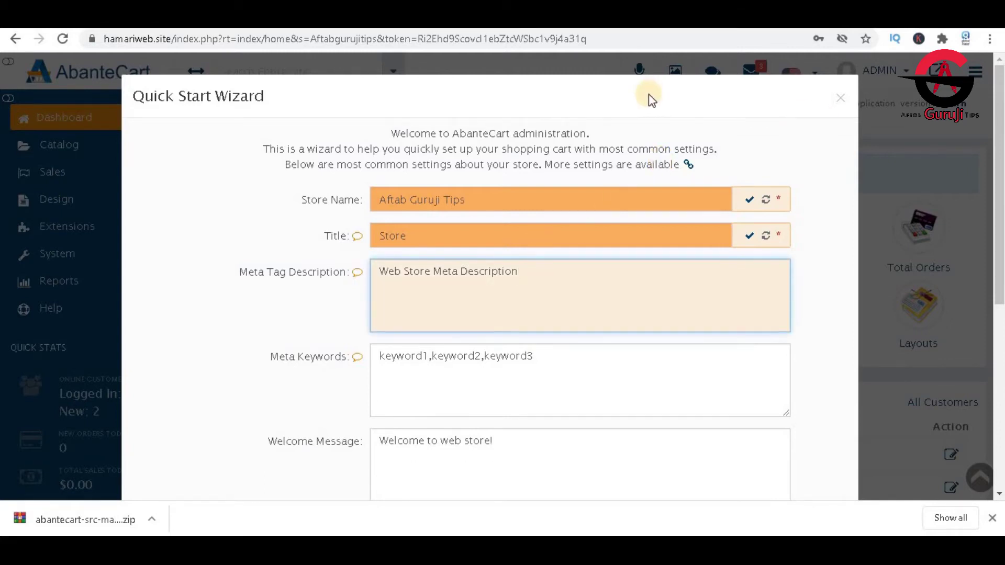
# Zoom the browser page out so the whole setup form is visible
pyautogui.click(628, 92)
pyautogui.click(991, 40)
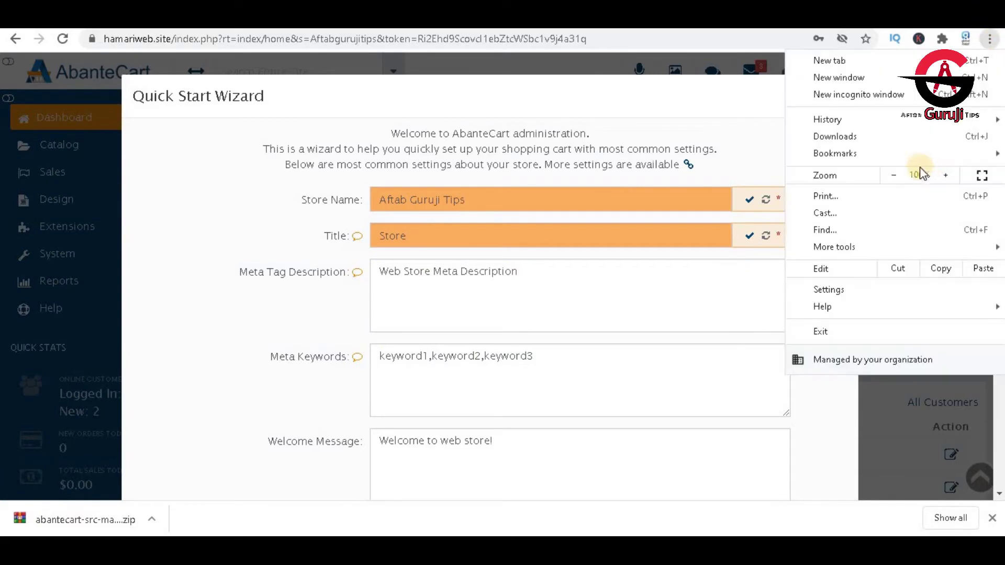
pyautogui.click(894, 177)
pyautogui.click(894, 176)
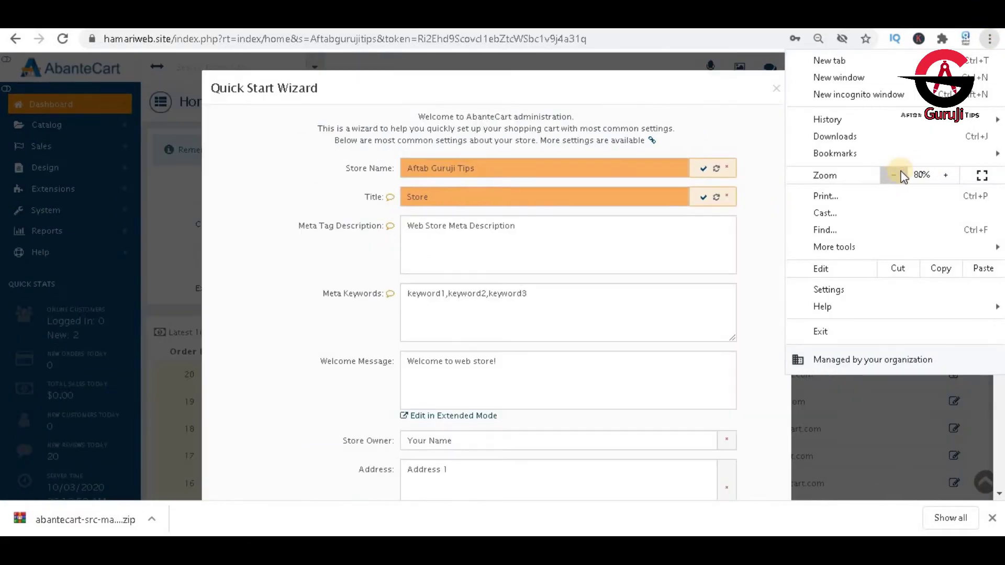
pyautogui.click(992, 518)
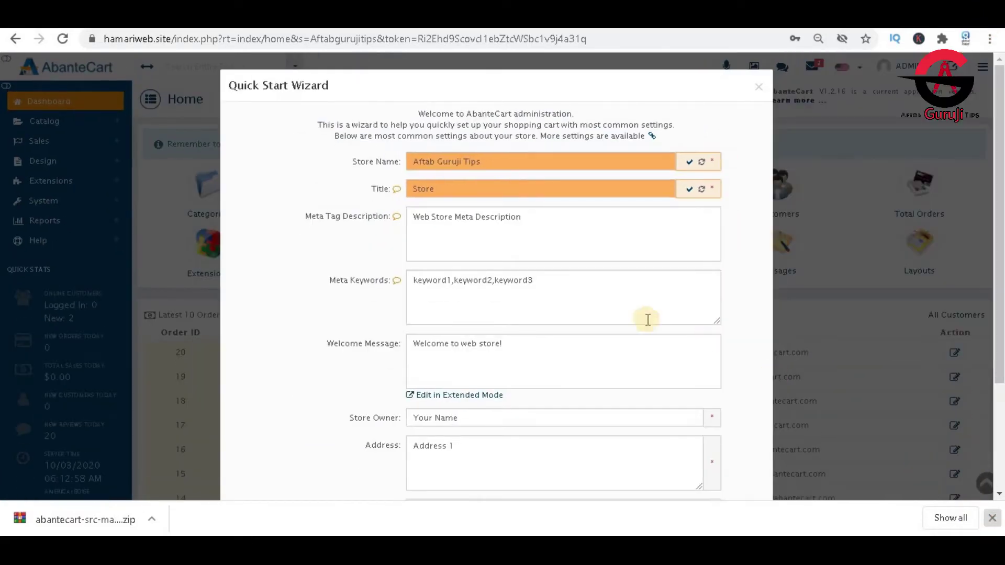
# Fill the meta description, meta keywords and welcome message with placeholder test text
pyautogui.click(568, 250)
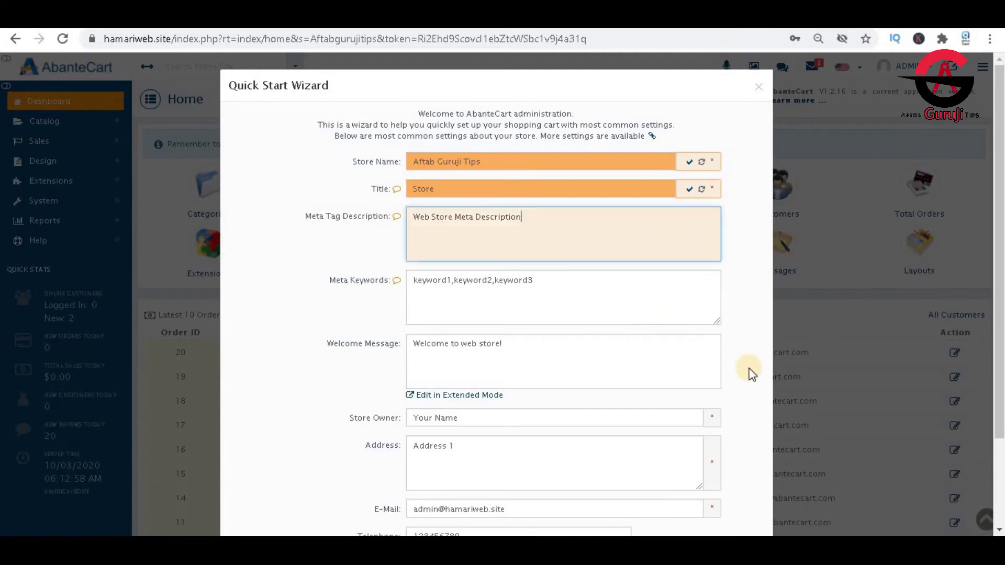
pyautogui.click(471, 421)
pyautogui.click(498, 245)
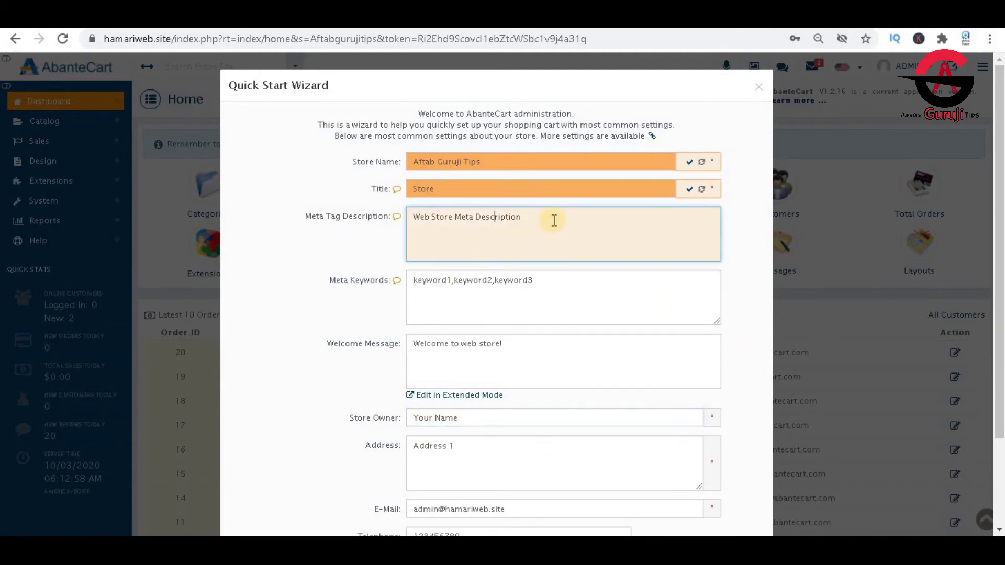
pyautogui.hotkey('ctrl', 'a')
pyautogui.write('aDASKJLDLHQI')
pyautogui.press('Tab')
pyautogui.write('HKLDL,AKDA')
pyautogui.press('Tab')
pyautogui.write('KHAHLAKHA')
# Enter placeholder text into the store owner, address and e-mail fields
pyautogui.press('Tab')
pyautogui.press('Tab')
pyautogui.write('KASKAL')
pyautogui.press('Tab')
pyautogui.write('KHLSDLAHHFK')
pyautogui.press('Tab')
pyautogui.write('LKAKKHAKKH')
pyautogui.press('Tab')
pyautogui.write('KSA')
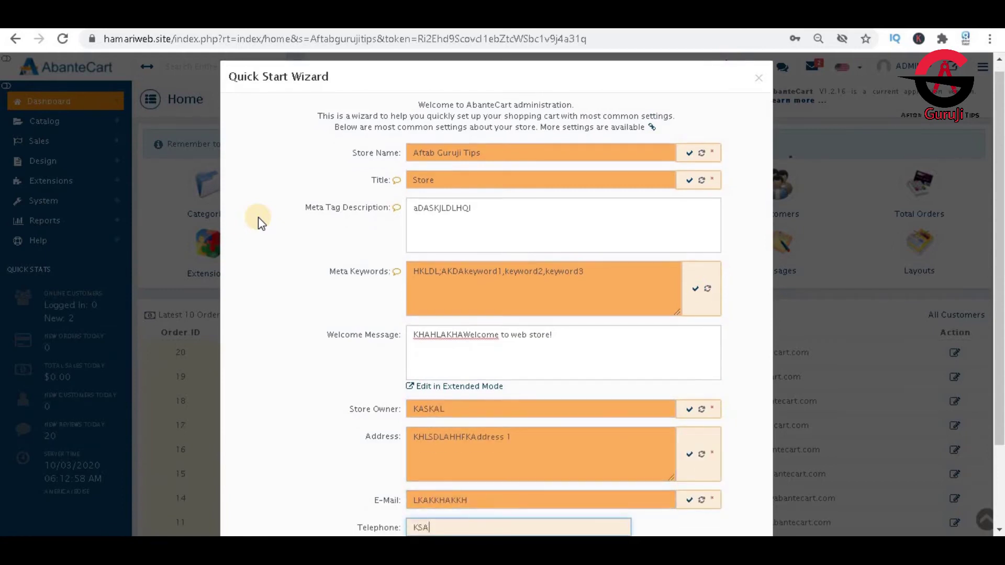
pyautogui.write('FHHAKLKHL')
pyautogui.press('Tab')
# Choose Afghanistan as the country, then reset all form fields to their defaults
pyautogui.press('a')
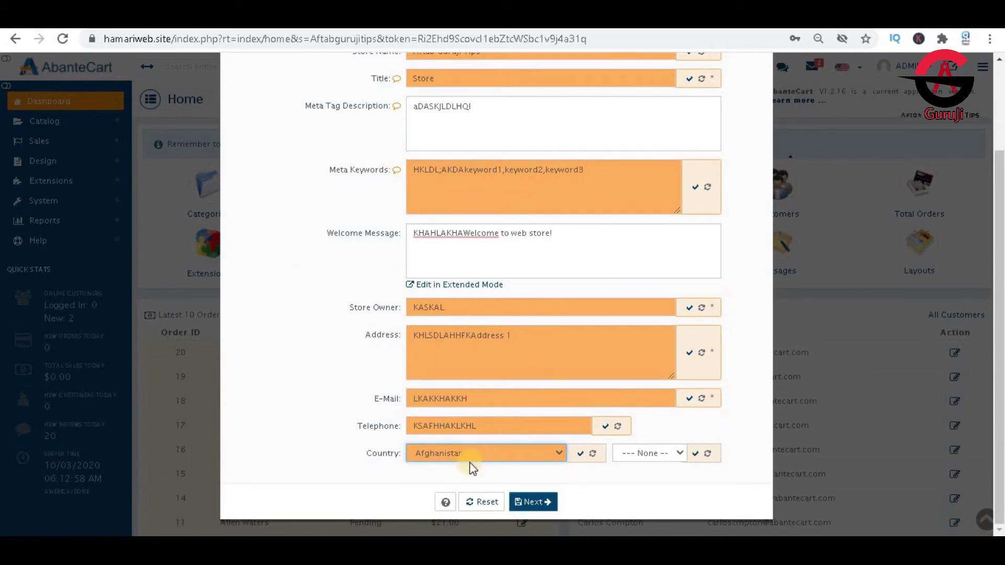
pyautogui.click(532, 504)
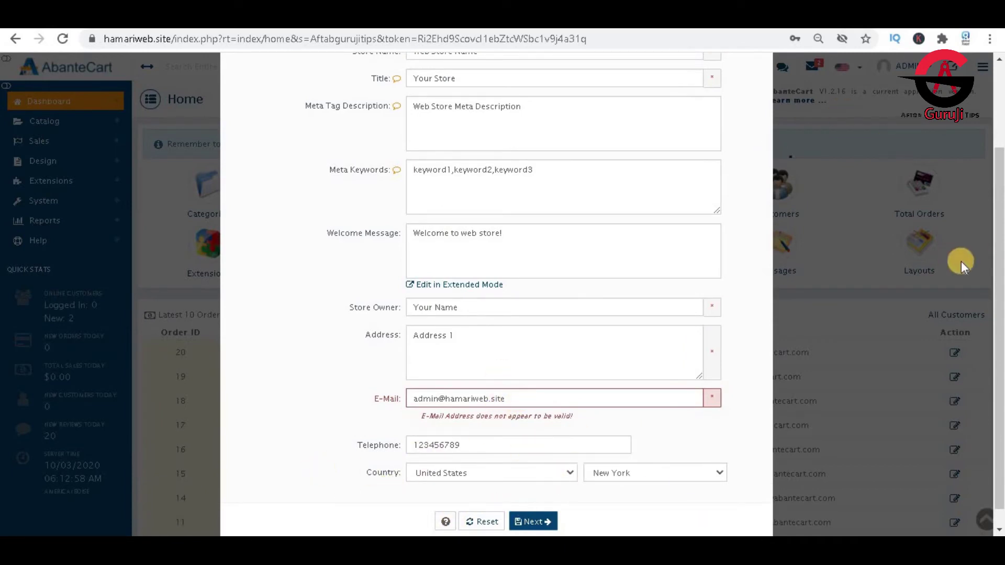
pyautogui.scroll(3, 998, 246)
# Close the setup wizard and review order #20's products and $47.57 line total
pyautogui.click(765, 88)
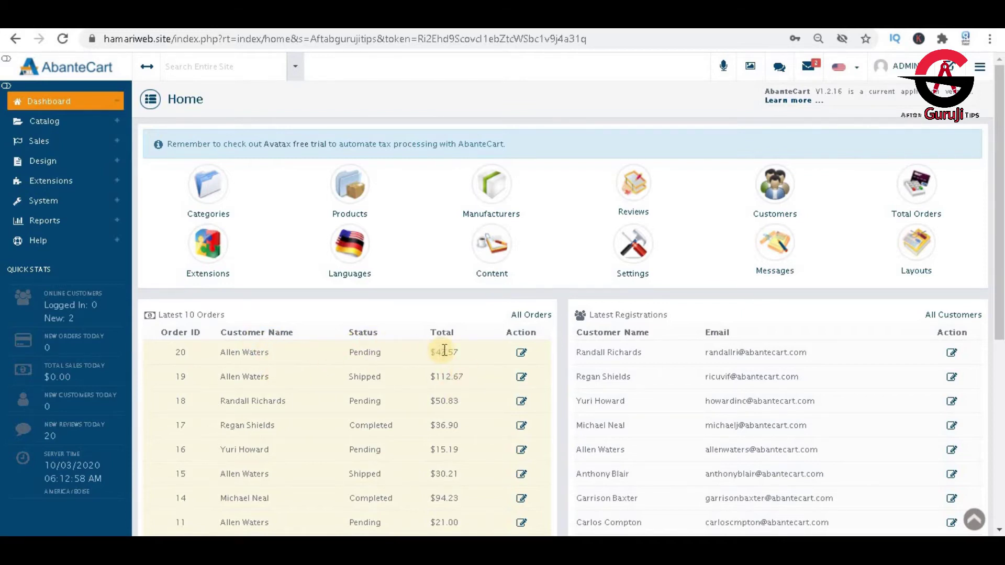
pyautogui.click(522, 356)
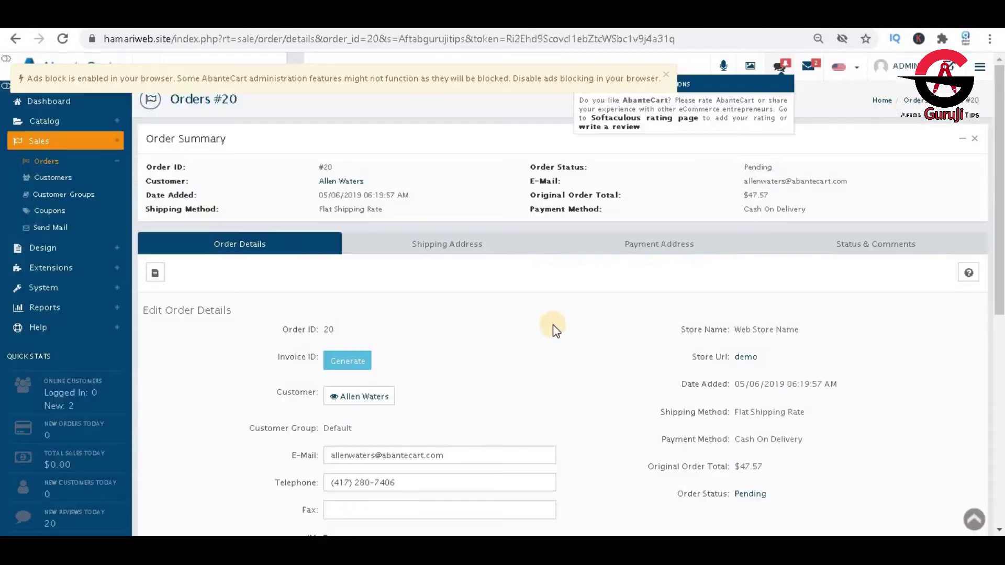
pyautogui.moveTo(1000, 107)
pyautogui.mouseDown()
pyautogui.moveTo(1000, 178)
pyautogui.moveTo(1000, 104)
pyautogui.mouseUp()
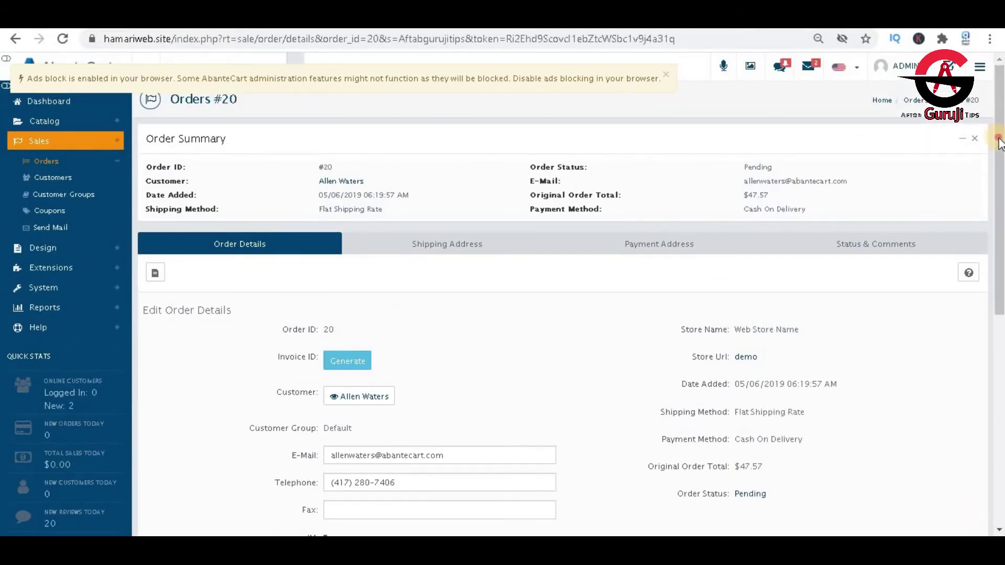
pyautogui.moveTo(1000, 142); pyautogui.dragTo(1000, 318)
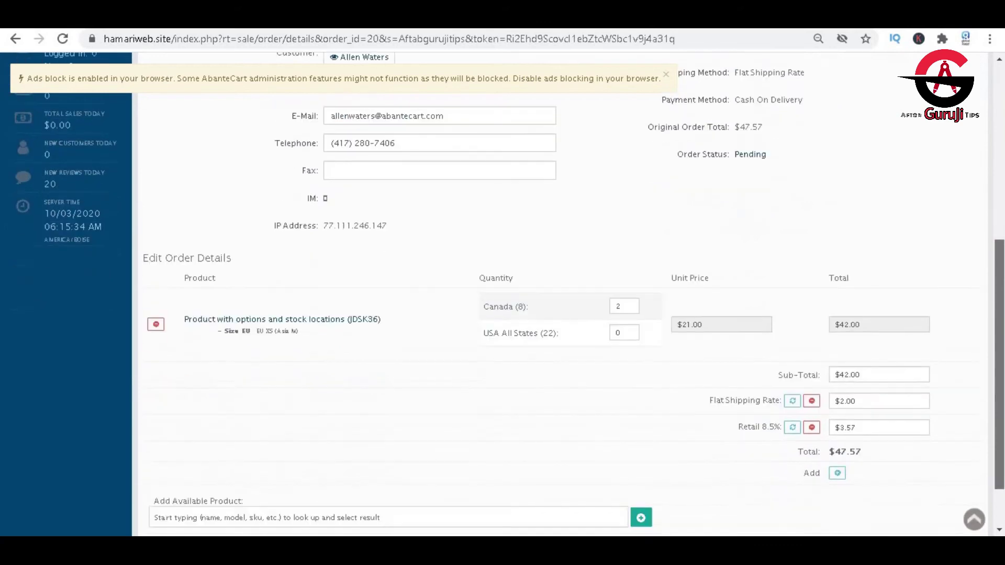
pyautogui.scroll(-3, 90, 206)
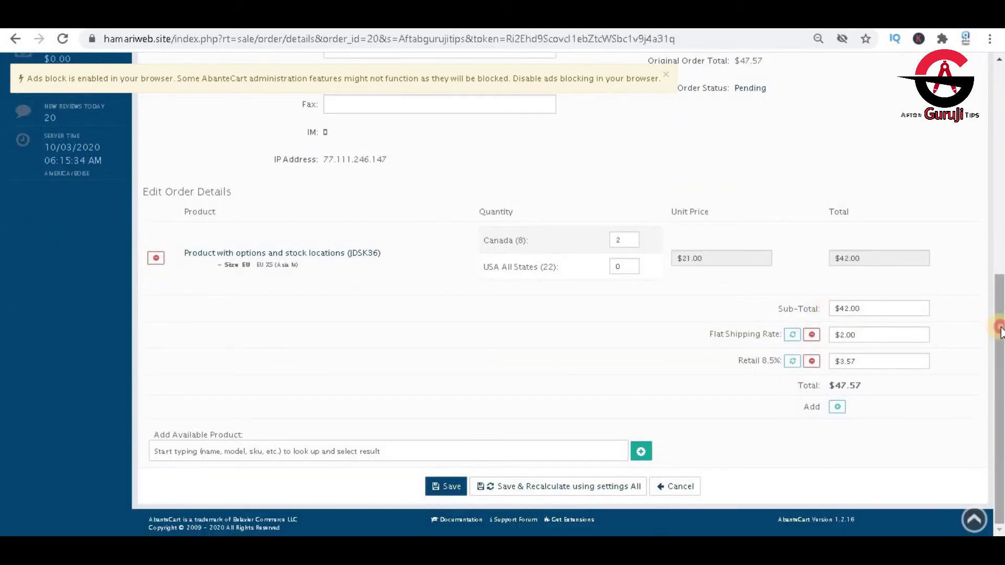
pyautogui.moveTo(1000, 335); pyautogui.dragTo(1000, 126)
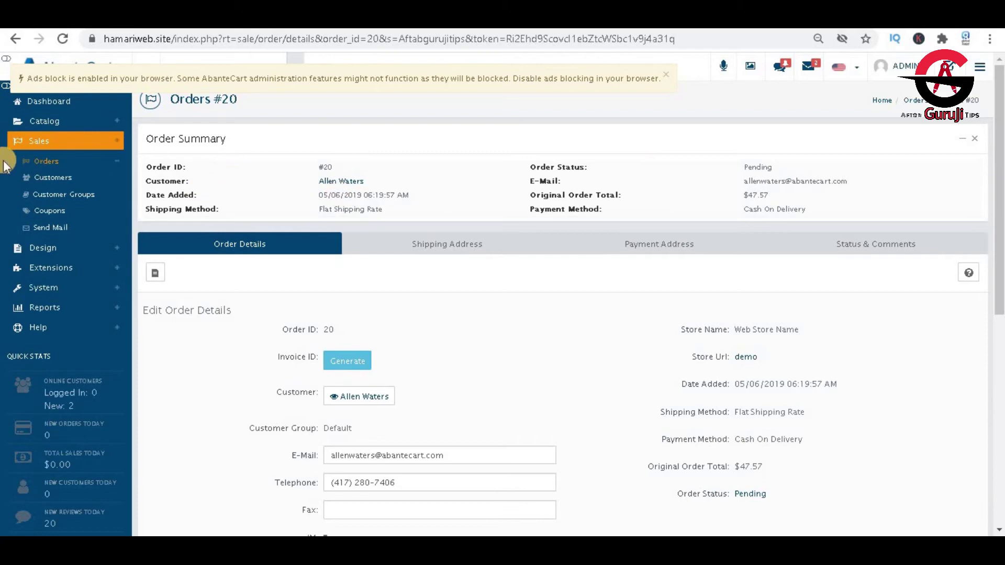
# Open System > Settings > All Settings and browse its 137 entries
pyautogui.click(46, 288)
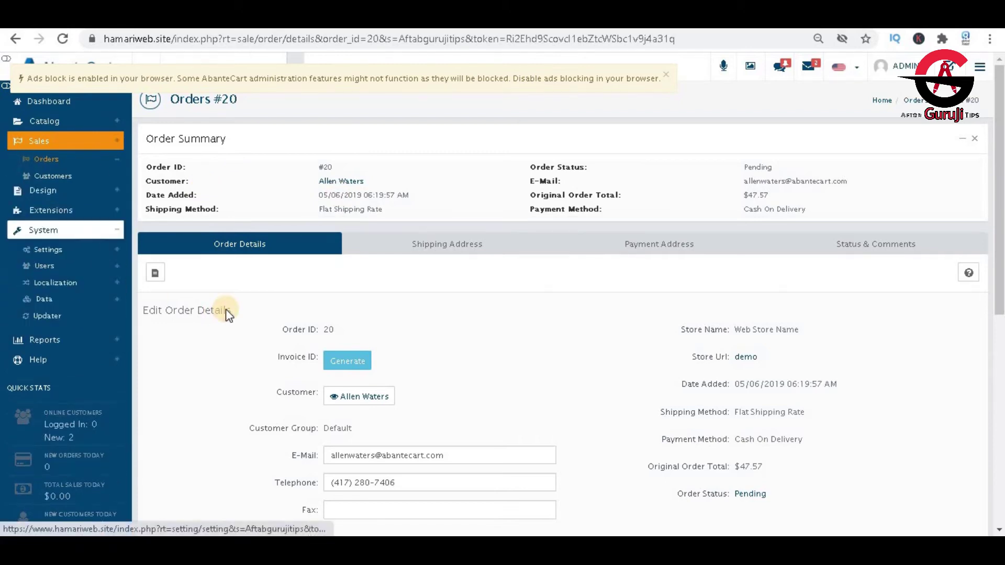
pyautogui.click(49, 222)
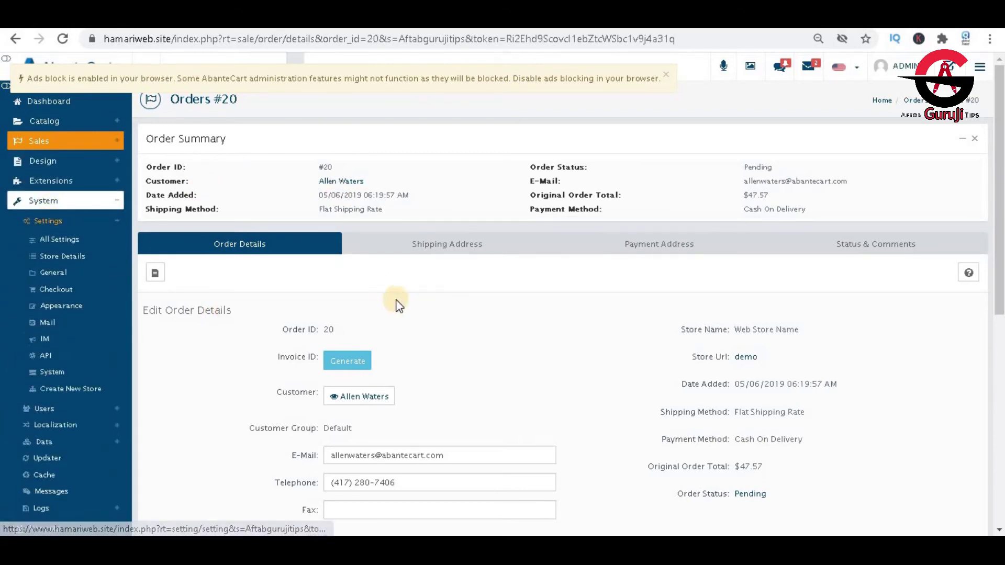
pyautogui.click(57, 241)
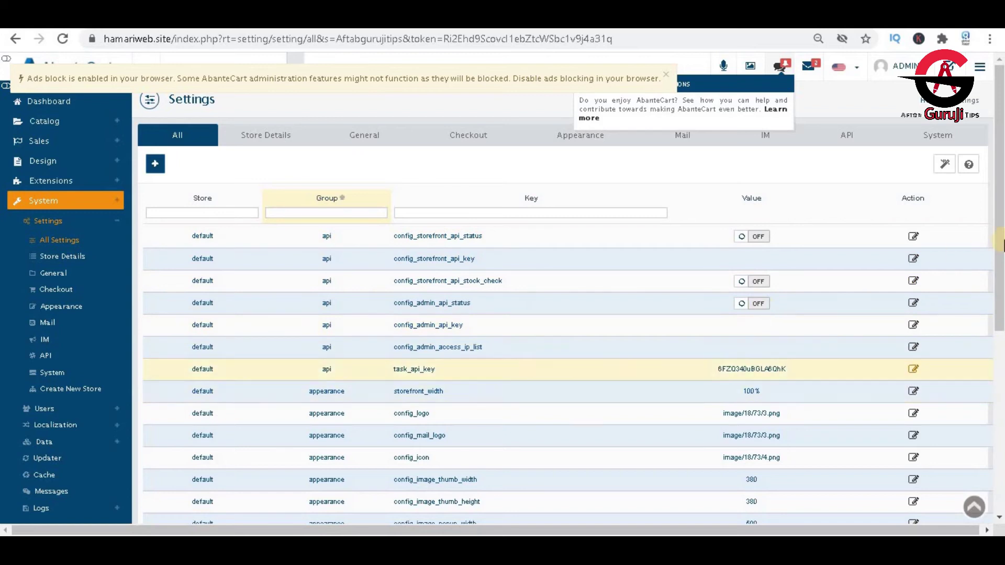
pyautogui.scroll(-5, 565, 288)
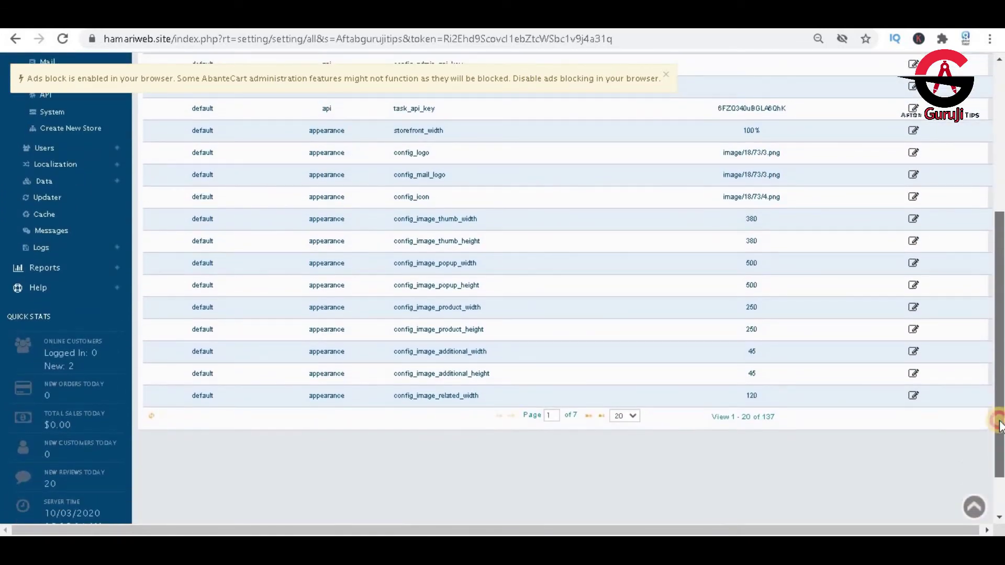
pyautogui.moveTo(1001, 425); pyautogui.dragTo(1000, 319)
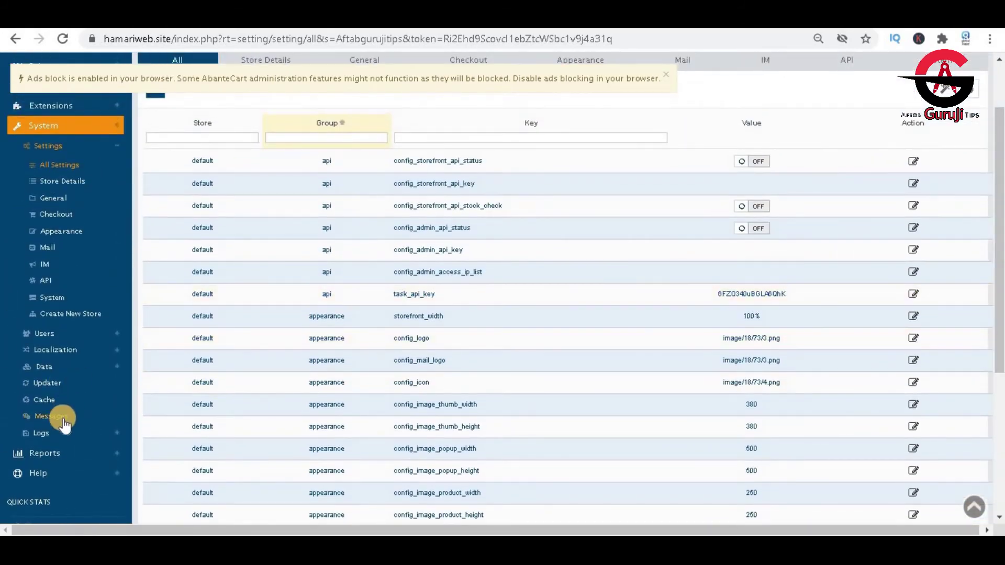
pyautogui.click(66, 182)
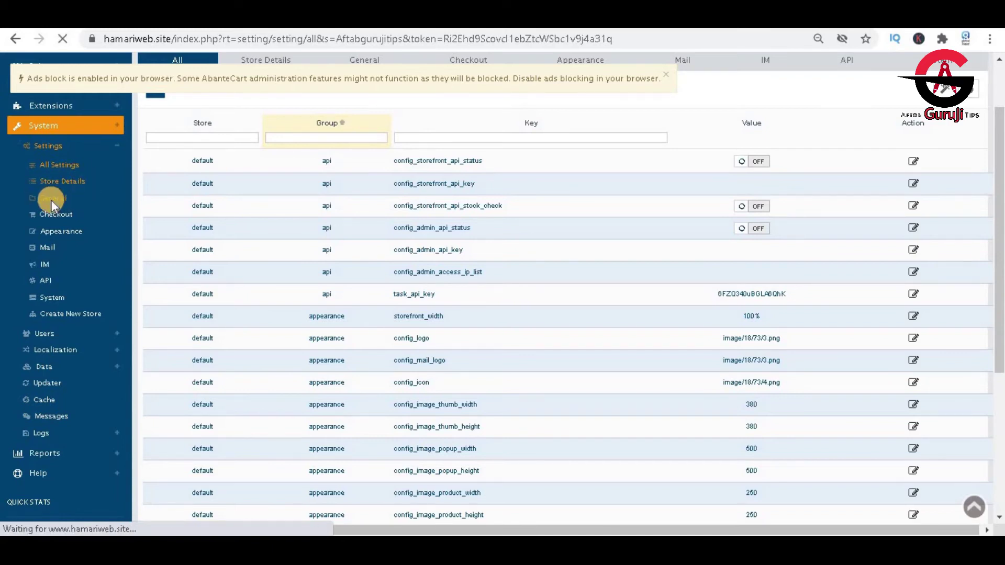
pyautogui.click(51, 199)
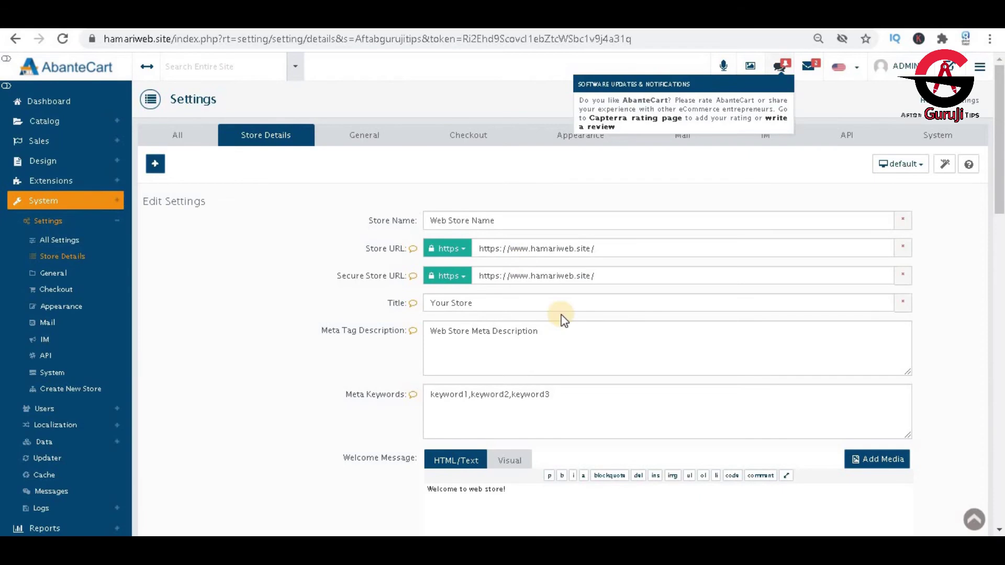
pyautogui.moveTo(1001, 178); pyautogui.dragTo(1001, 384)
pyautogui.scroll(-4, 568, 294)
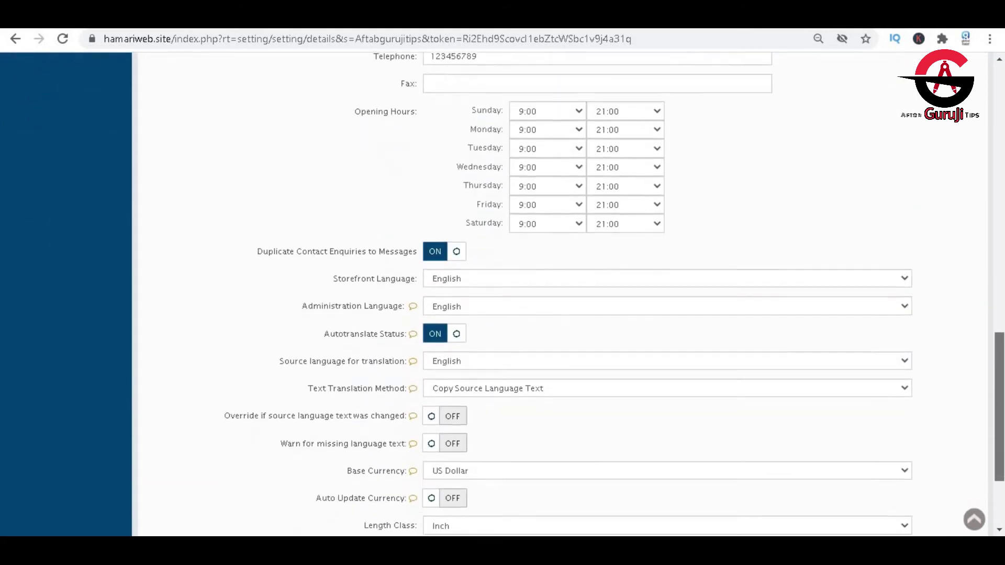
pyautogui.scroll(9, 568, 293)
pyautogui.scroll(8, 568, 294)
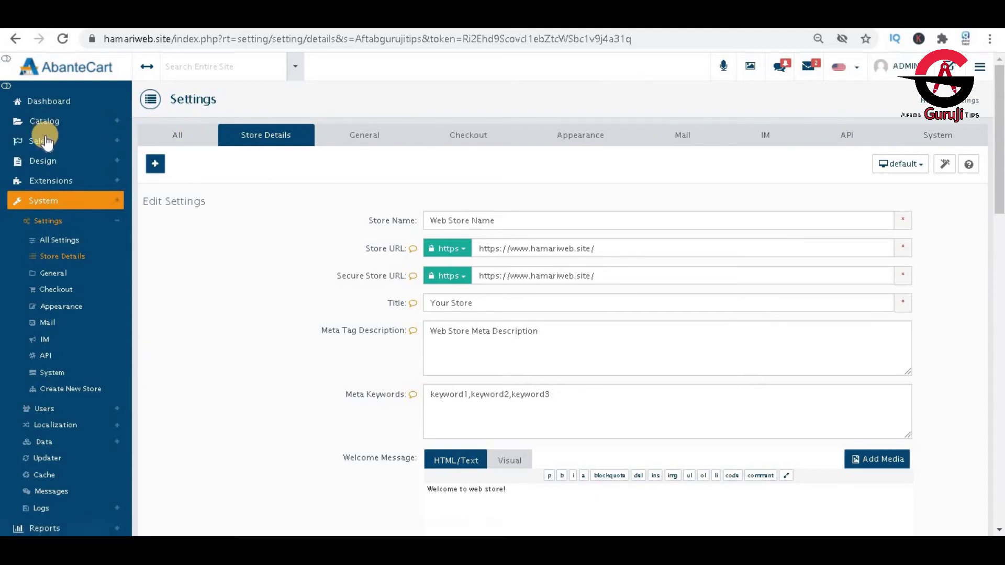
# Browse Extensions > All Extensions, then filter to Templates, which lists no results
pyautogui.click(72, 192)
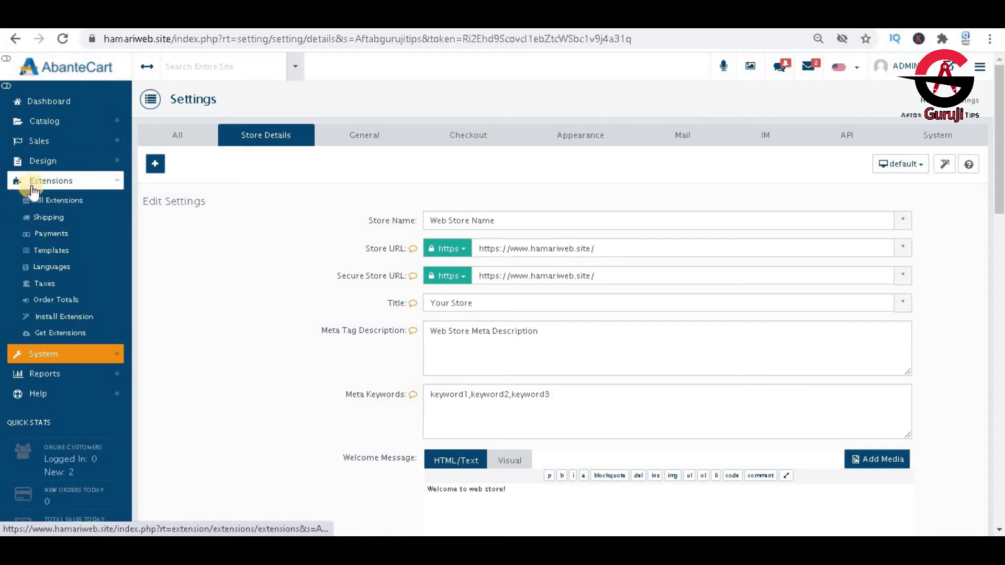
pyautogui.click(101, 214)
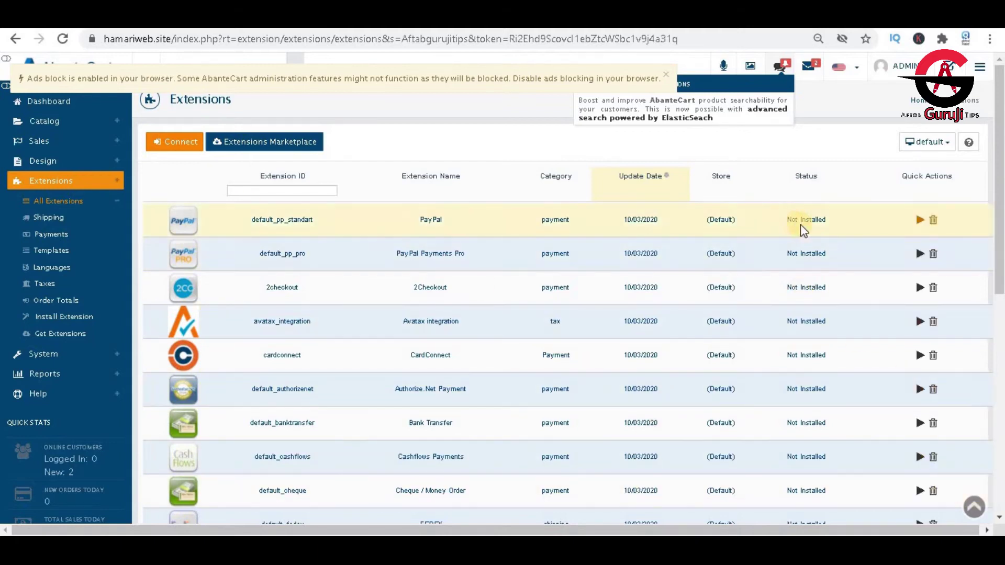
pyautogui.scroll(-9, 566, 309)
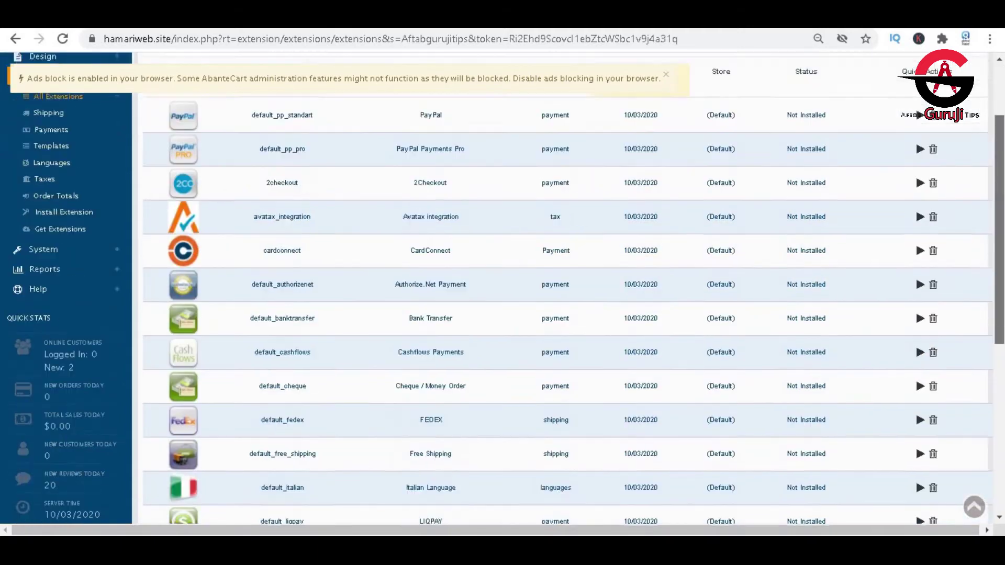
pyautogui.scroll(10, 566, 293)
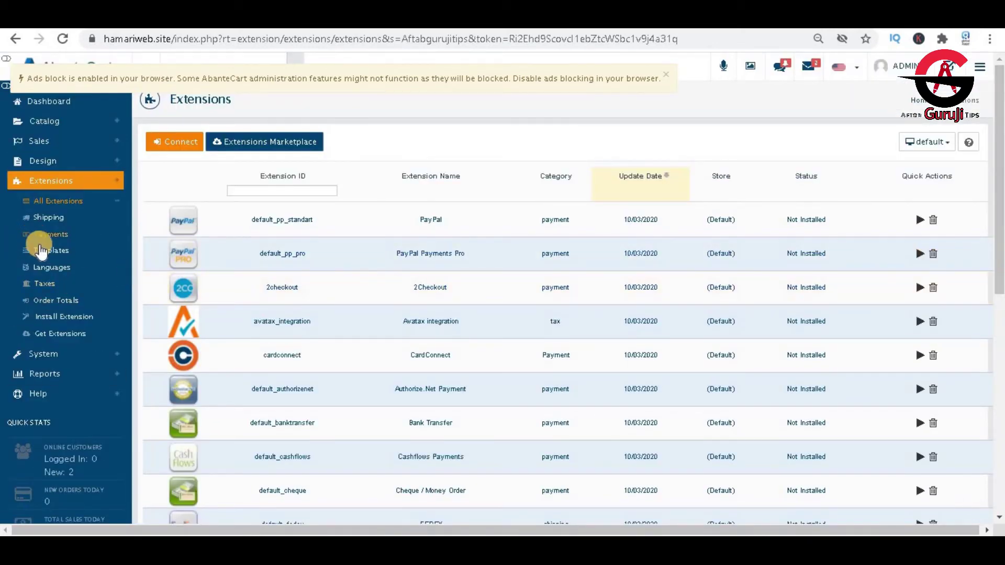
pyautogui.click(52, 253)
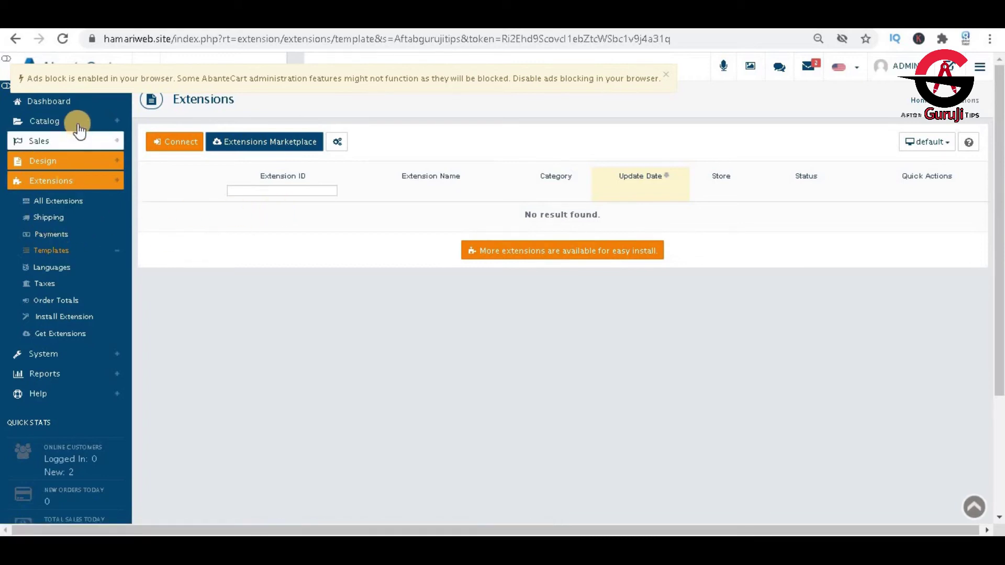
pyautogui.click(760, 62)
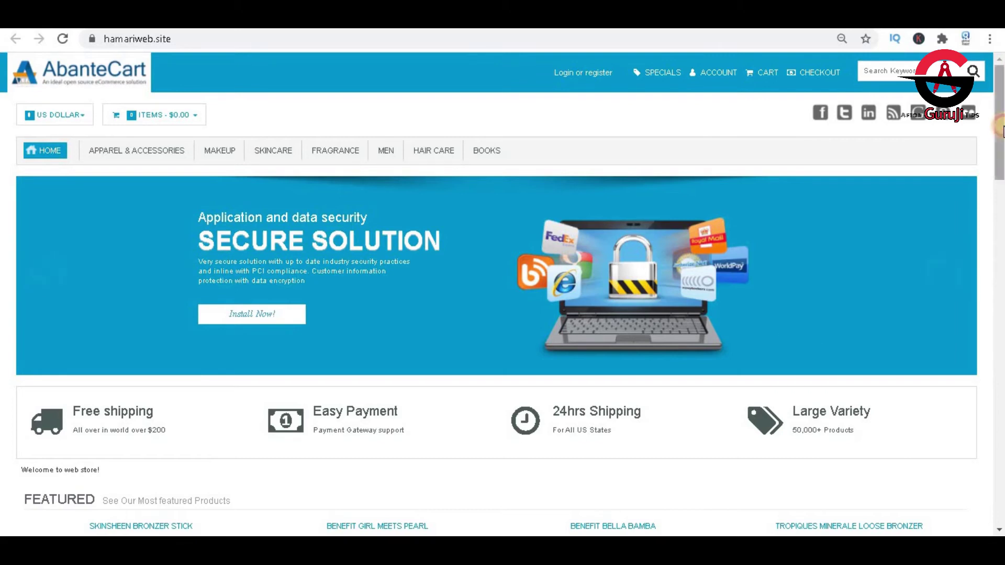
pyautogui.scroll(-1, 1003, 131)
pyautogui.moveTo(1001, 131); pyautogui.dragTo(1001, 181)
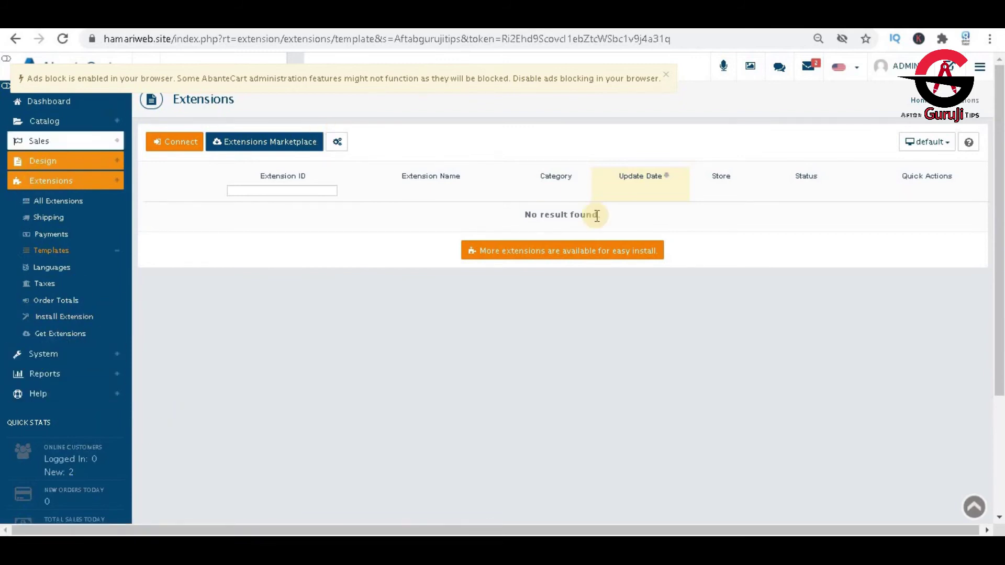
# Browse the customers panel and Catalog, Sales, System menus, then open System > Settings > Appearance
pyautogui.click(988, 68)
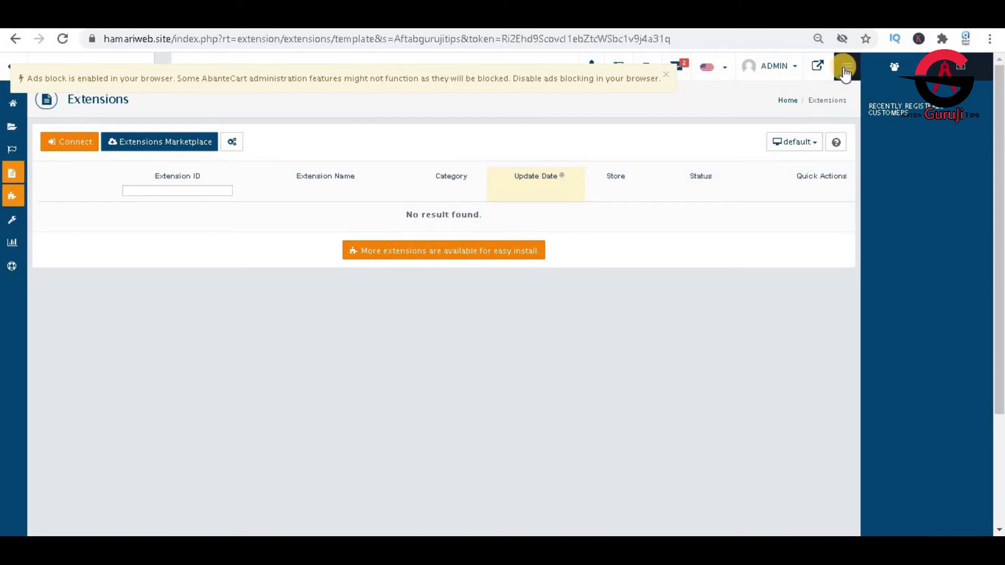
pyautogui.click(191, 378)
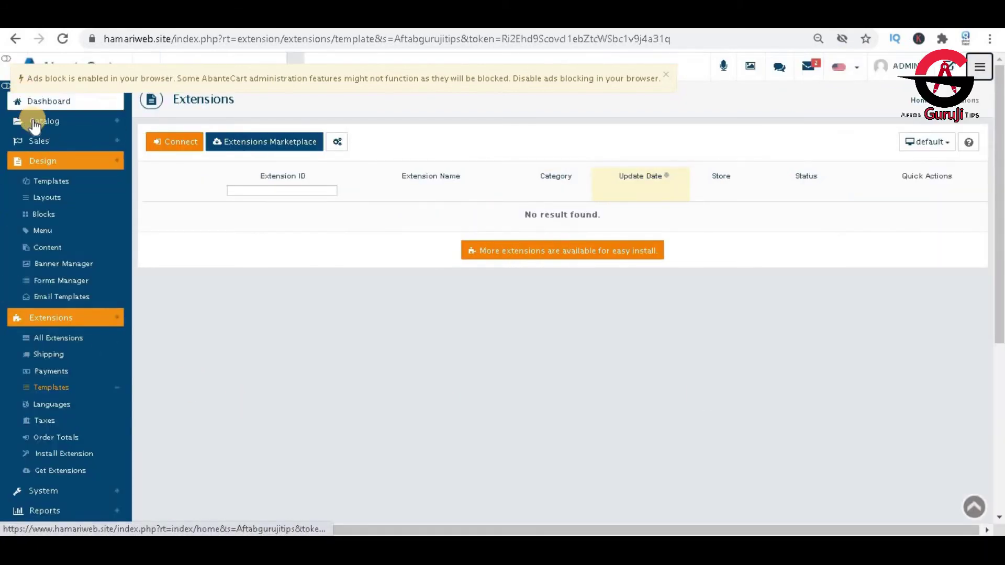
pyautogui.click(73, 123)
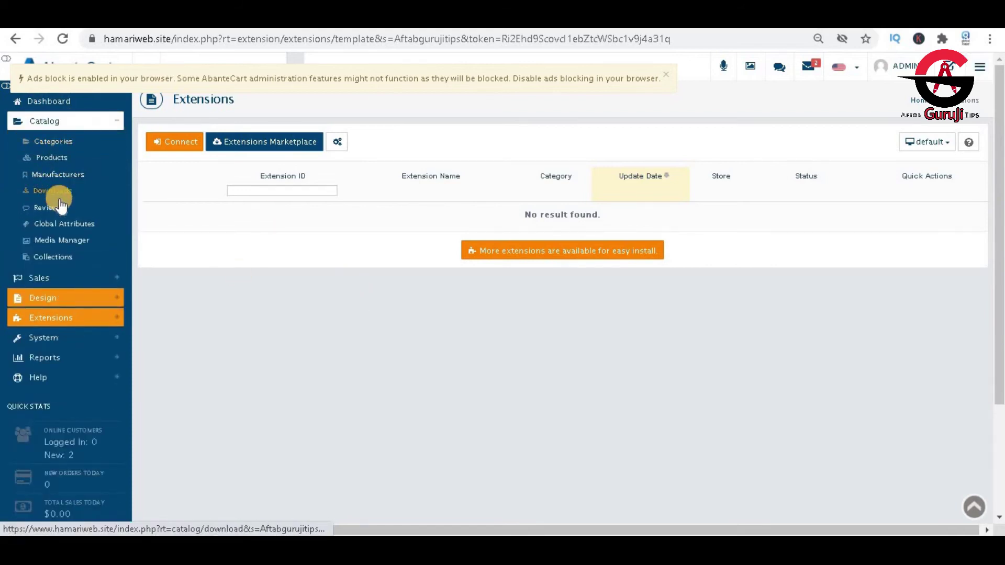
pyautogui.click(68, 287)
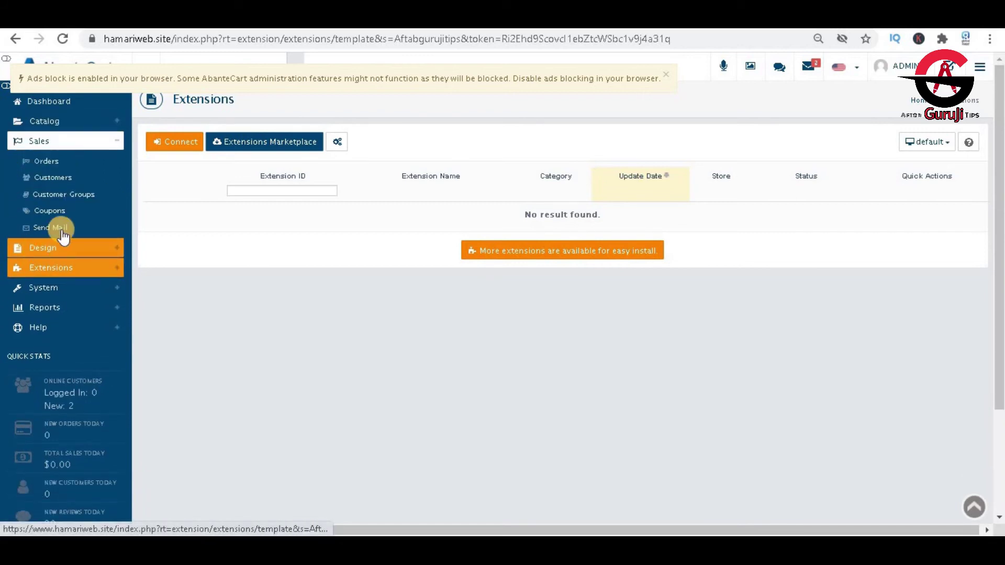
pyautogui.click(58, 298)
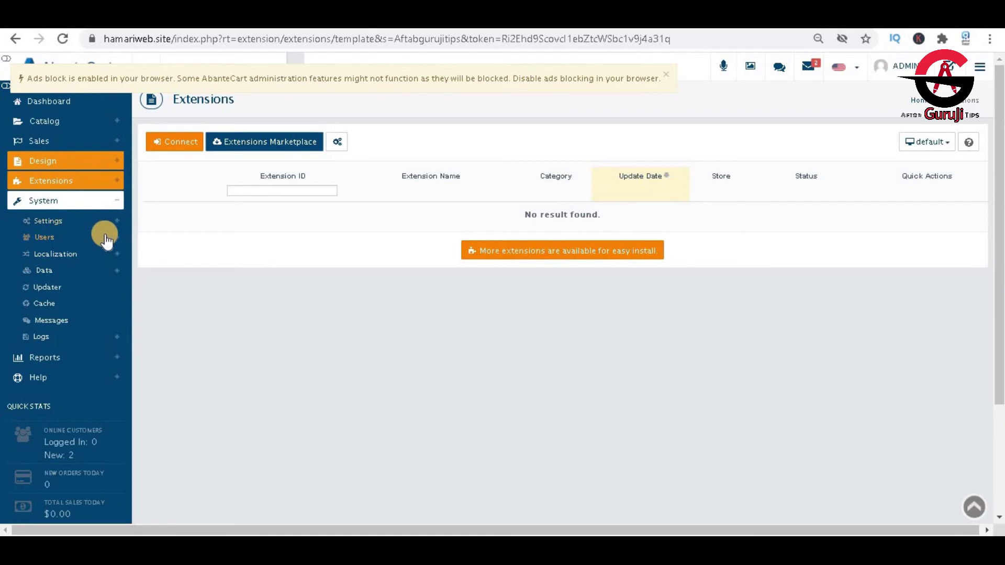
pyautogui.click(49, 223)
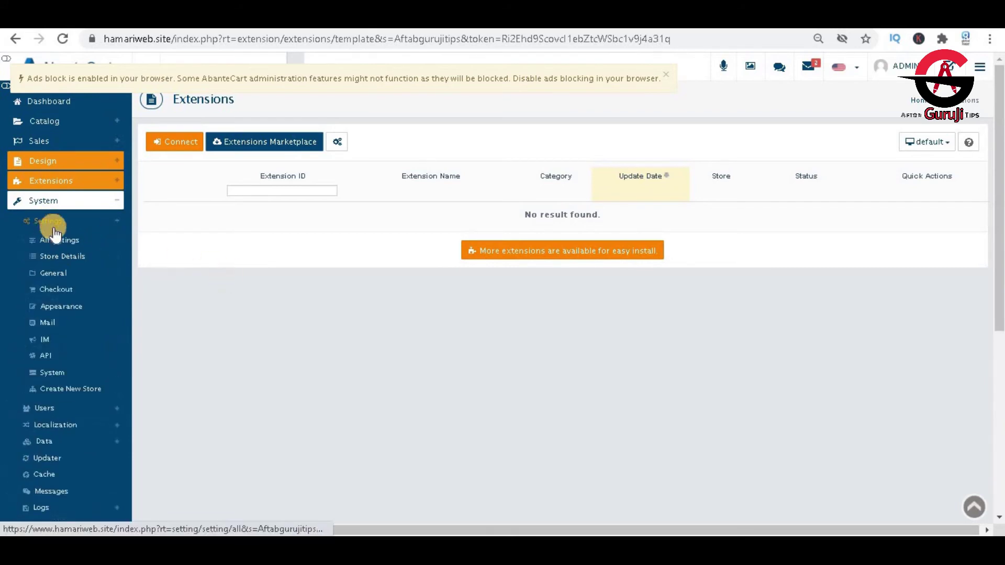
pyautogui.click(40, 309)
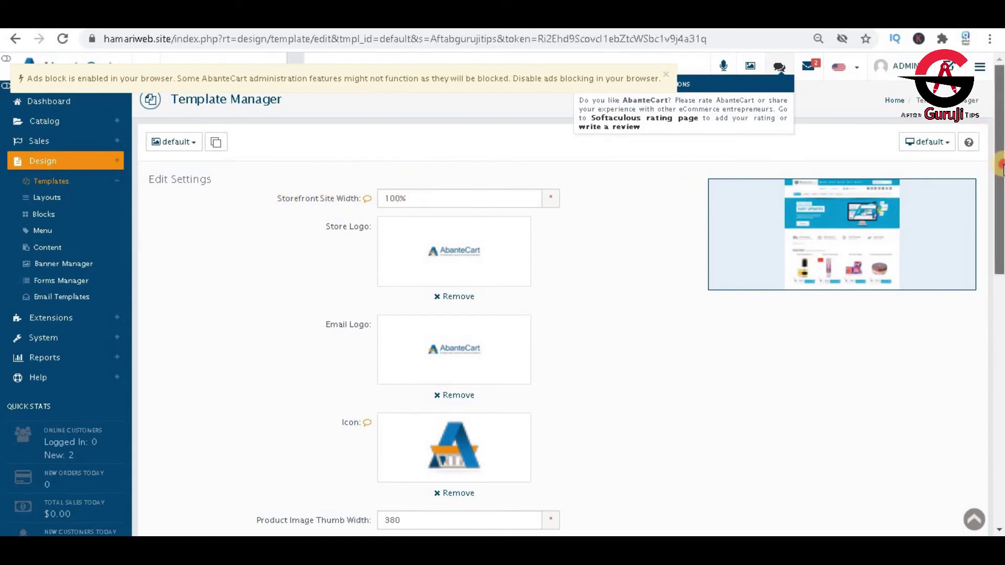
# Review the template and store selectors, then reach the default template's Layout & Blocks Manager
pyautogui.scroll(-2, 874, 140)
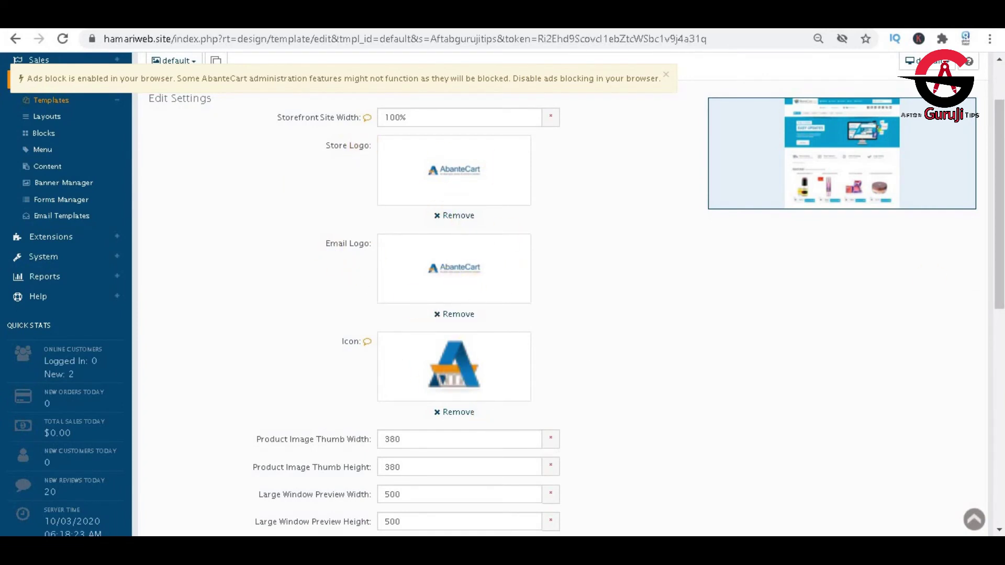
pyautogui.moveTo(1001, 279); pyautogui.dragTo(1002, 310)
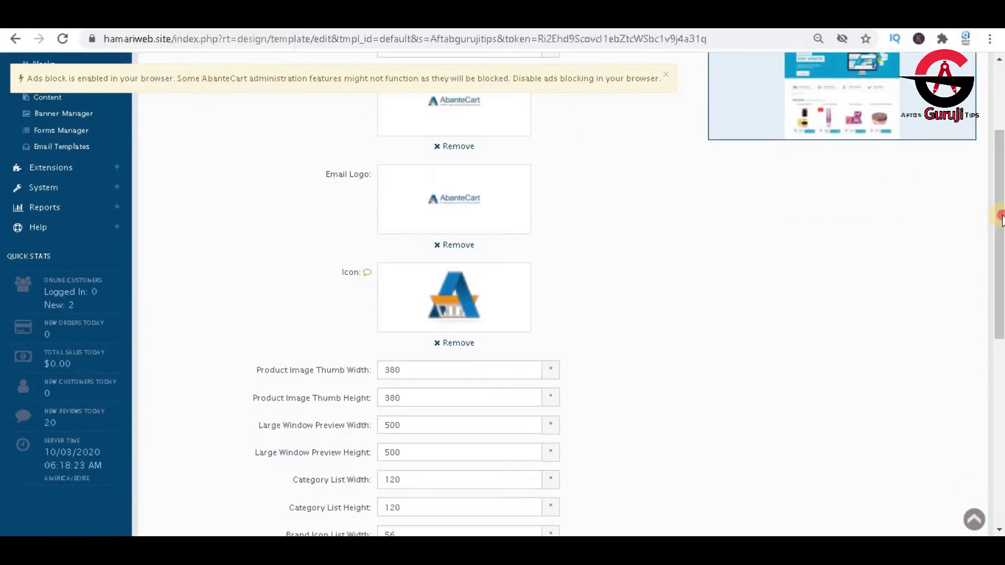
pyautogui.moveTo(998, 225); pyautogui.dragTo(998, 276)
pyautogui.scroll(-2, 503, 293)
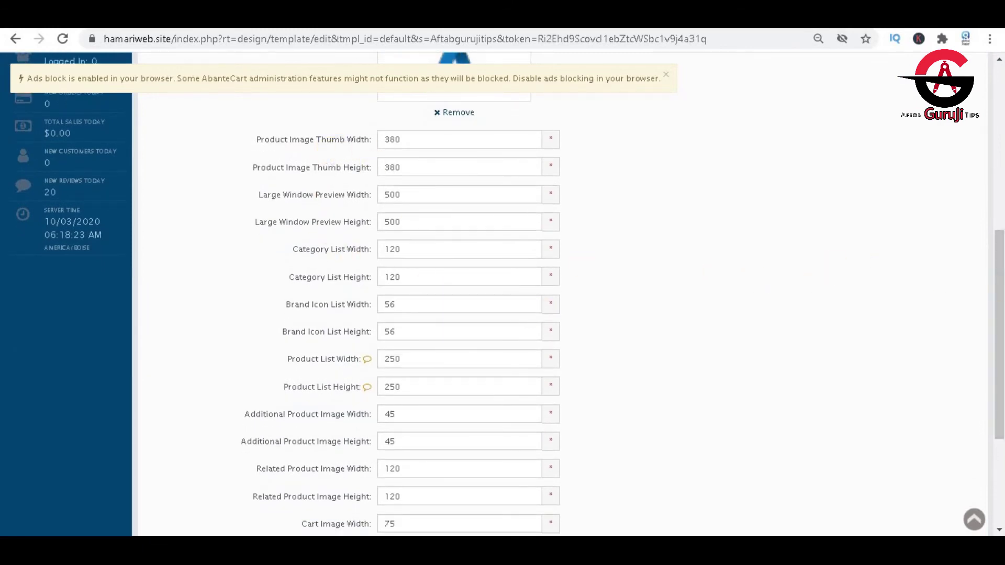
pyautogui.moveTo(1001, 312); pyautogui.dragTo(997, 143)
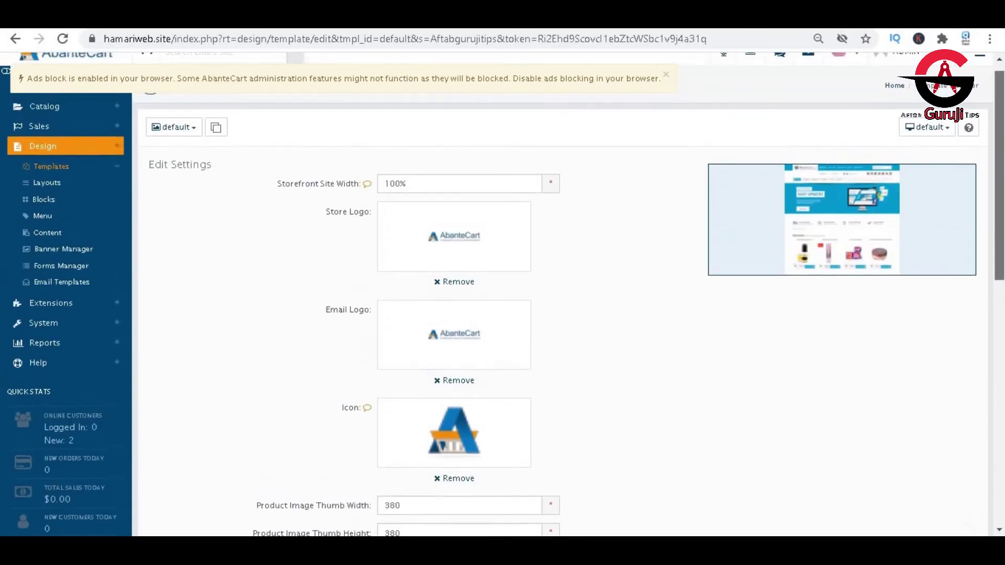
pyautogui.click(190, 135)
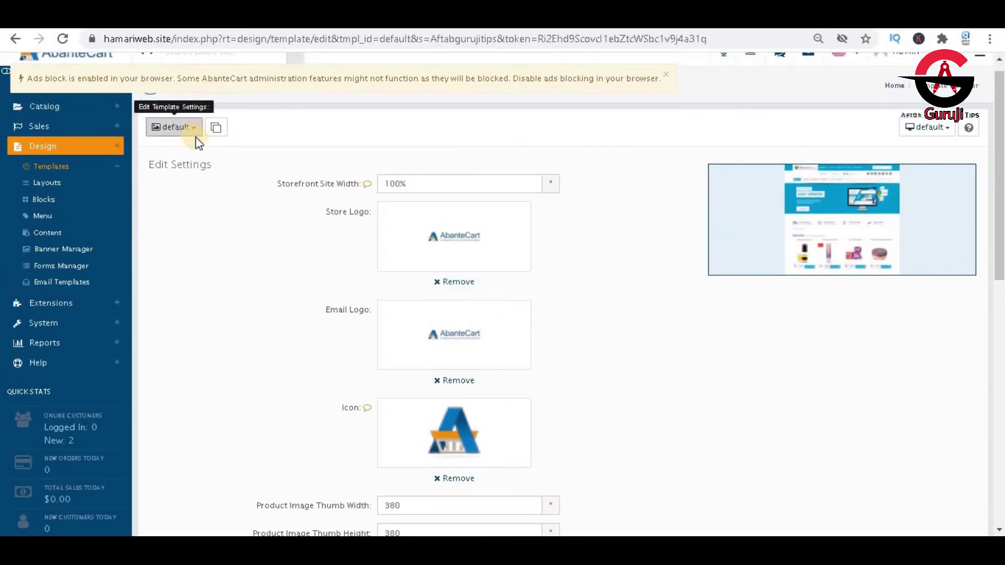
pyautogui.click(192, 130)
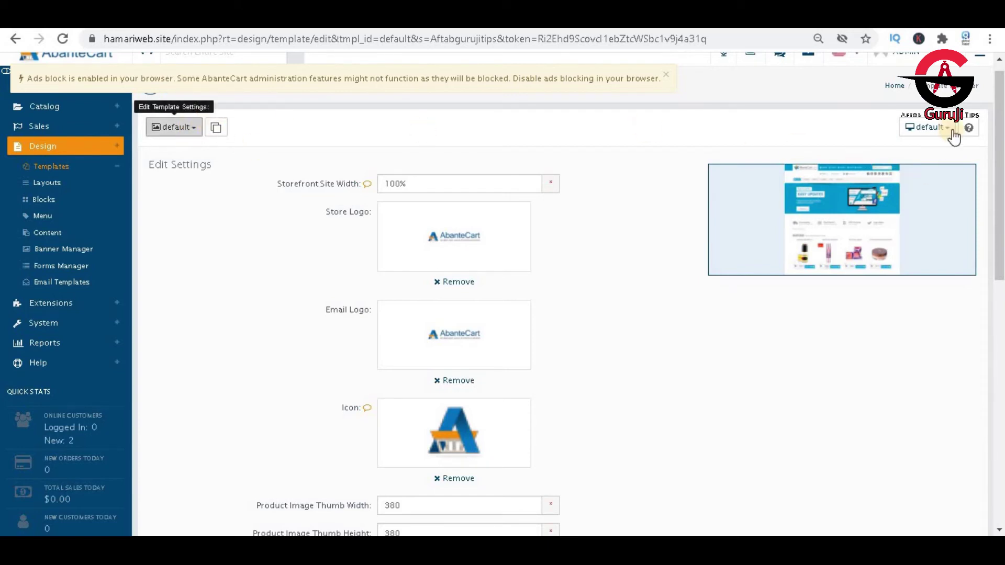
pyautogui.click(929, 128)
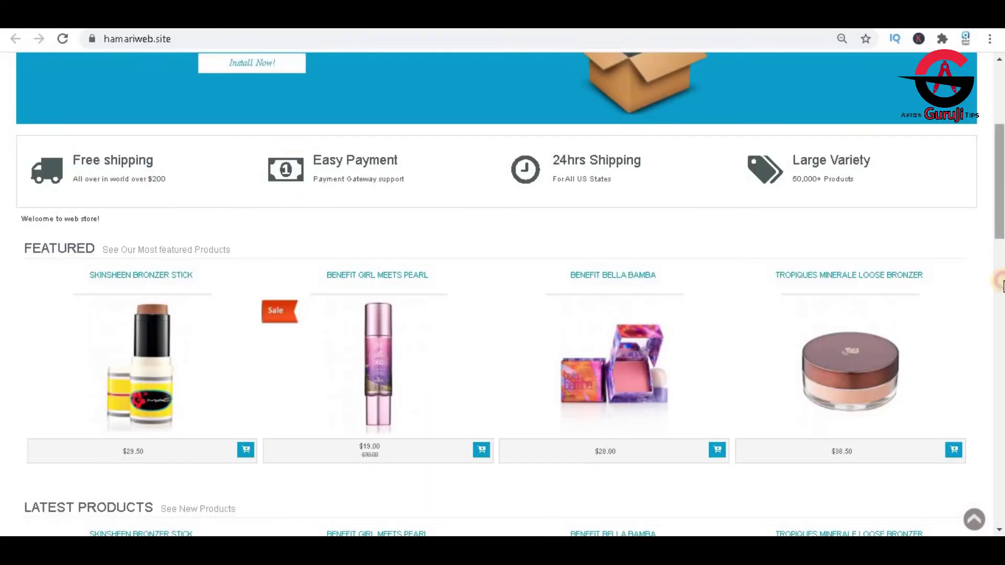
pyautogui.scroll(-15, 1003, 286)
pyautogui.scroll(20, 1003, 286)
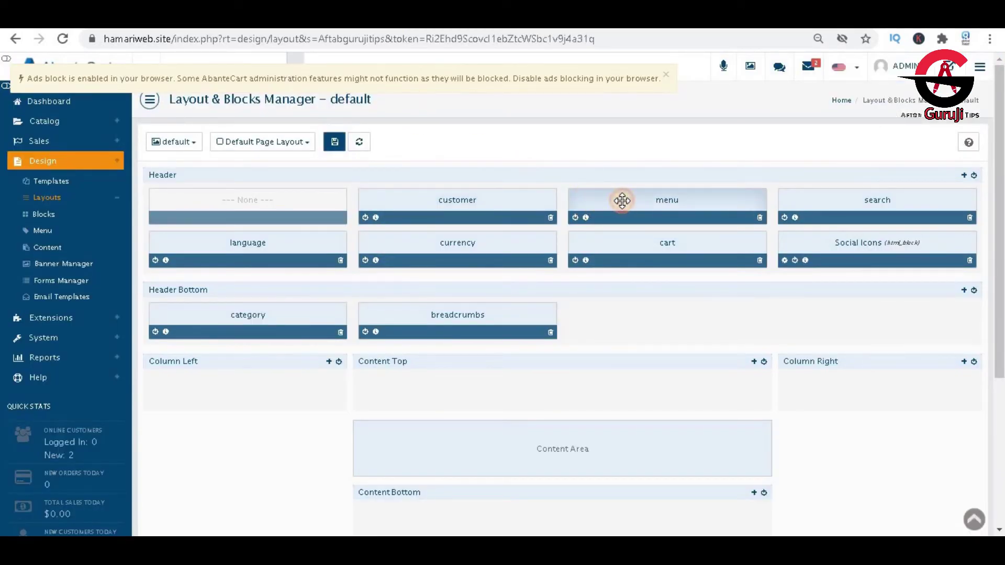
# Move the header menu block and drop it back, leaving the header layout unchanged
pyautogui.moveTo(600, 209); pyautogui.dragTo(574, 212)
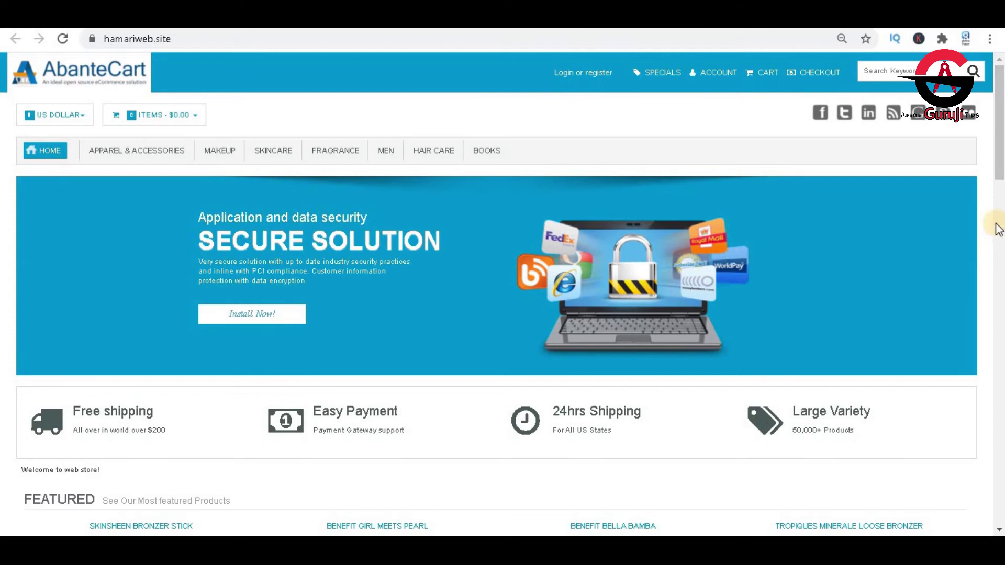
# Open the SKINSHEEN BRONZER STICK featured product in a new window, then return to Layouts
pyautogui.scroll(-8, 827, 243)
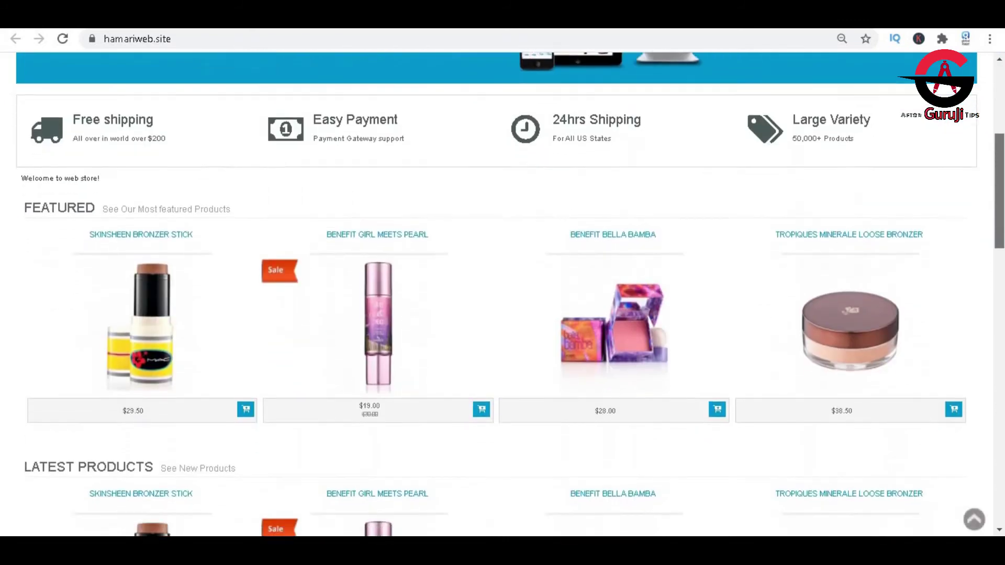
pyautogui.scroll(-1, 825, 240)
pyautogui.rightClick(137, 155)
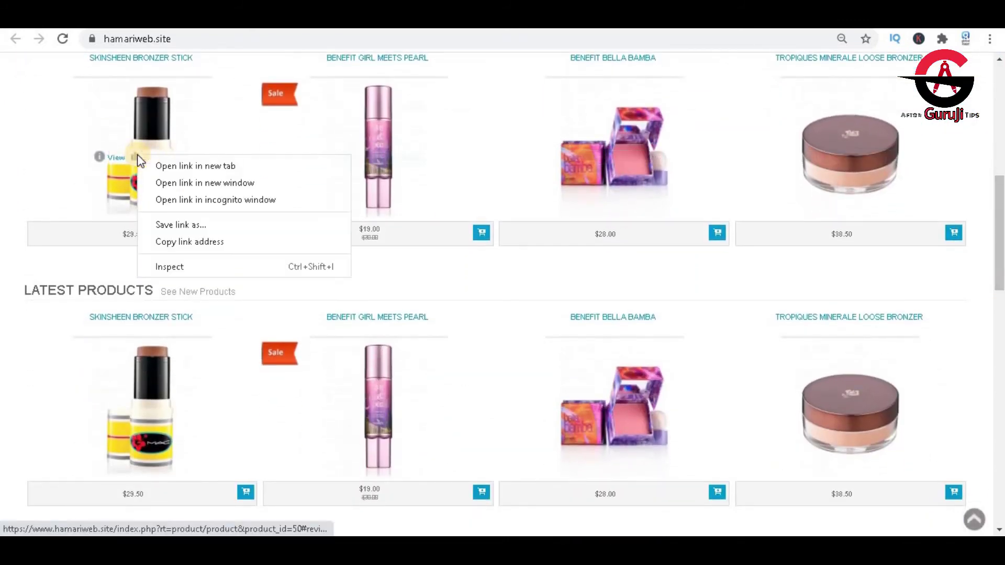
pyautogui.click(205, 183)
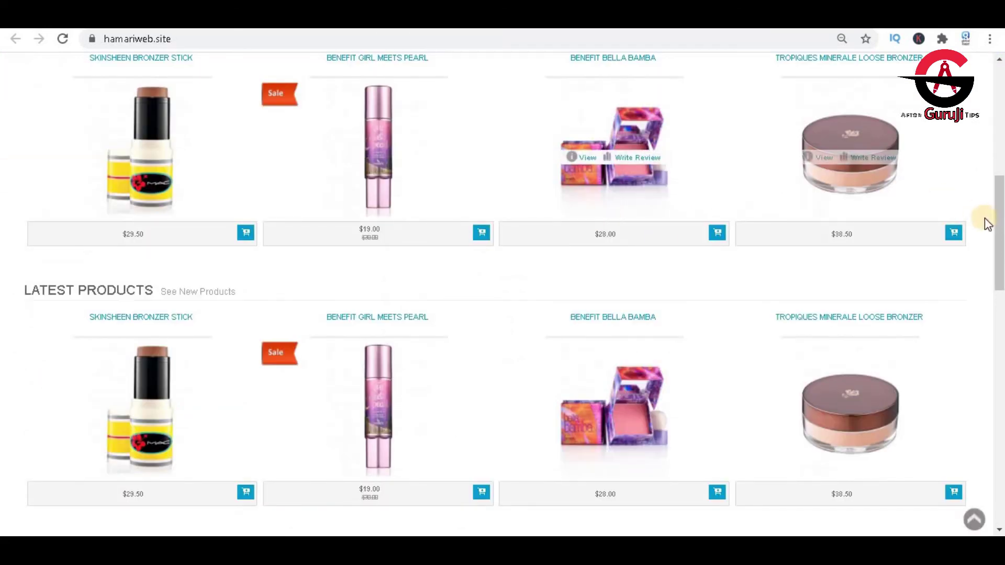
pyautogui.moveTo(999, 234); pyautogui.dragTo(999, 123)
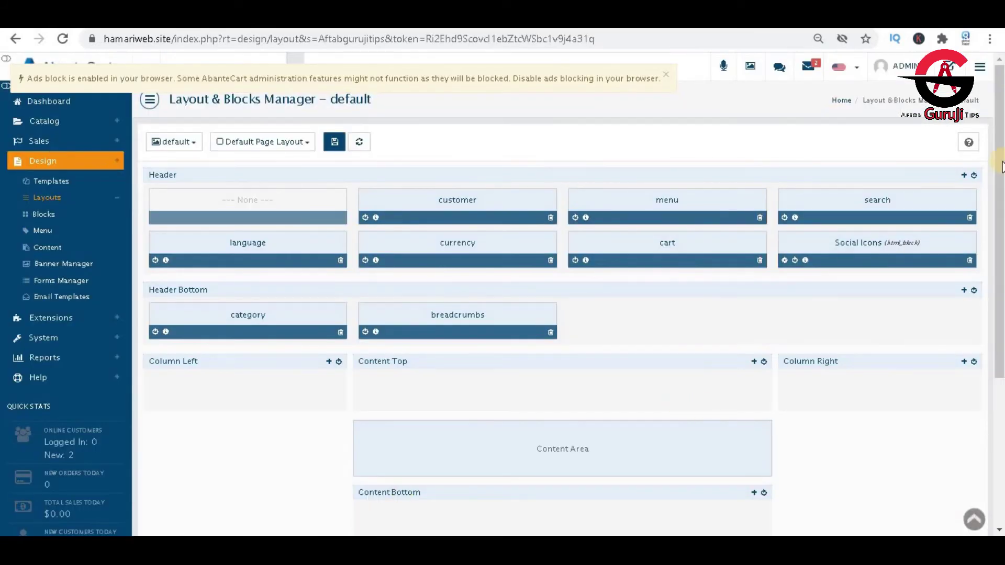
# Cancel adding a Content Bottom block, dismissing the ad-block warning and Available Blocks dialog
pyautogui.scroll(-5, 916, 332)
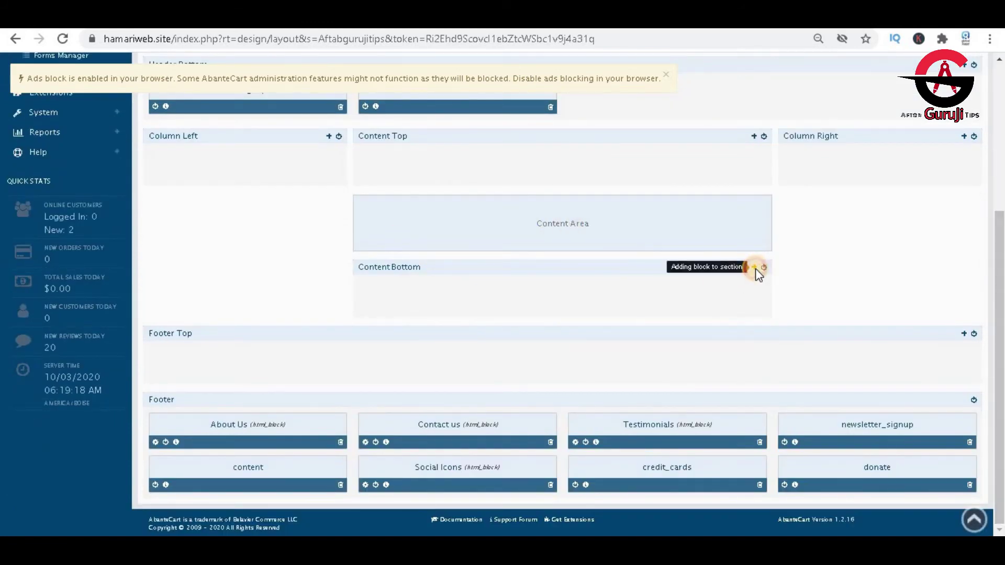
pyautogui.click(757, 268)
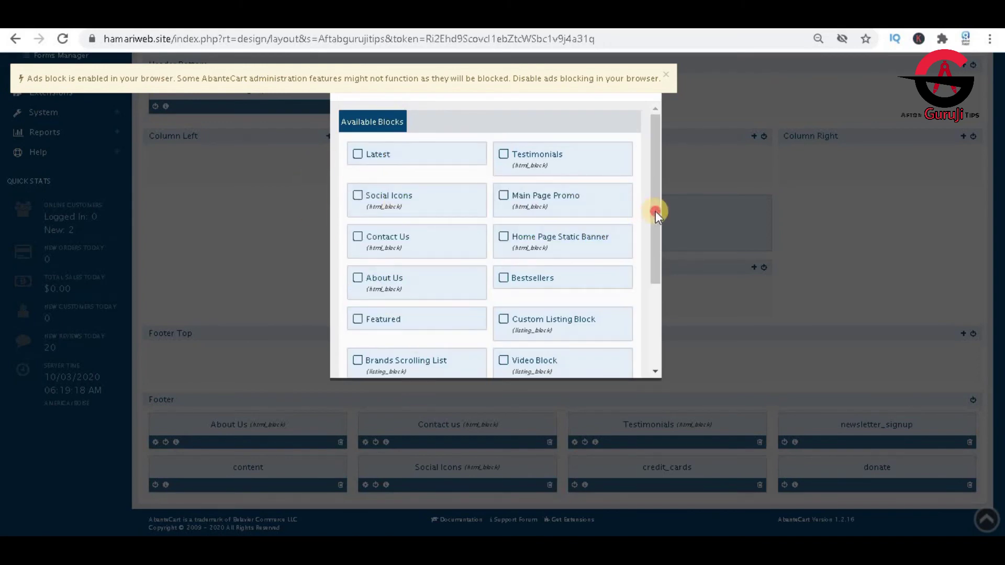
pyautogui.scroll(-3, 668, 327)
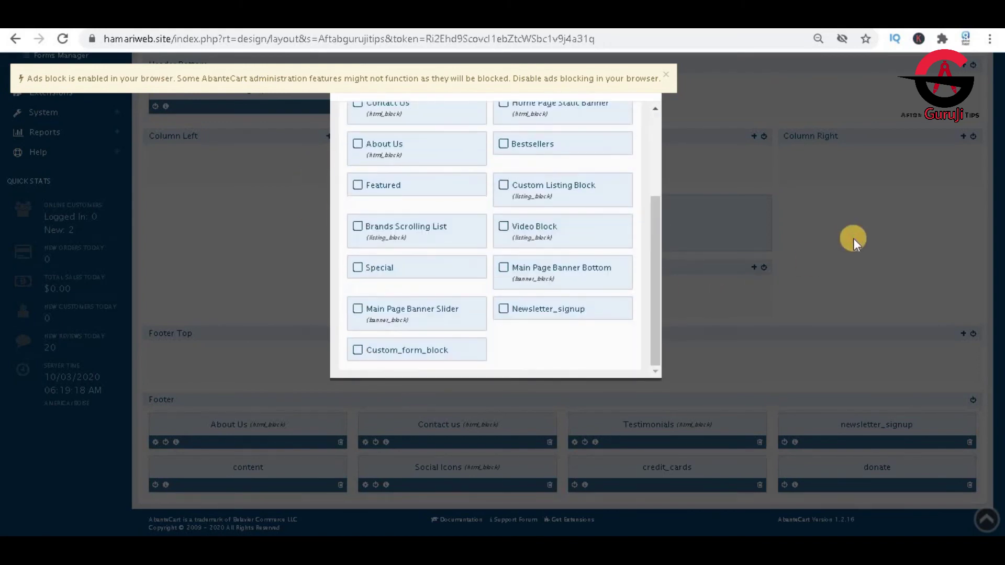
pyautogui.click(667, 75)
pyautogui.click(261, 526)
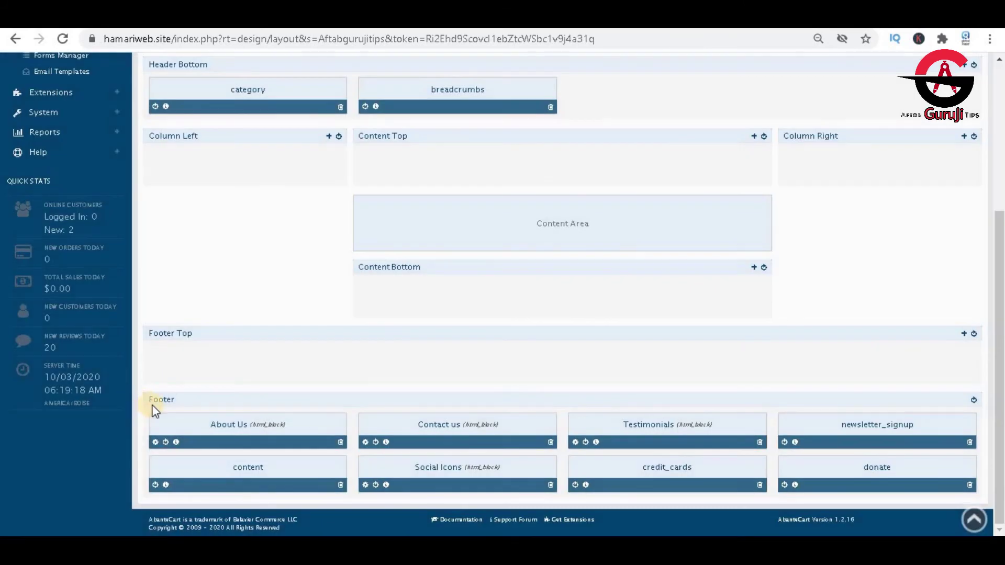
# Open the Footer's Contact us block for editing
pyautogui.moveTo(1000, 283); pyautogui.dragTo(1000, 137)
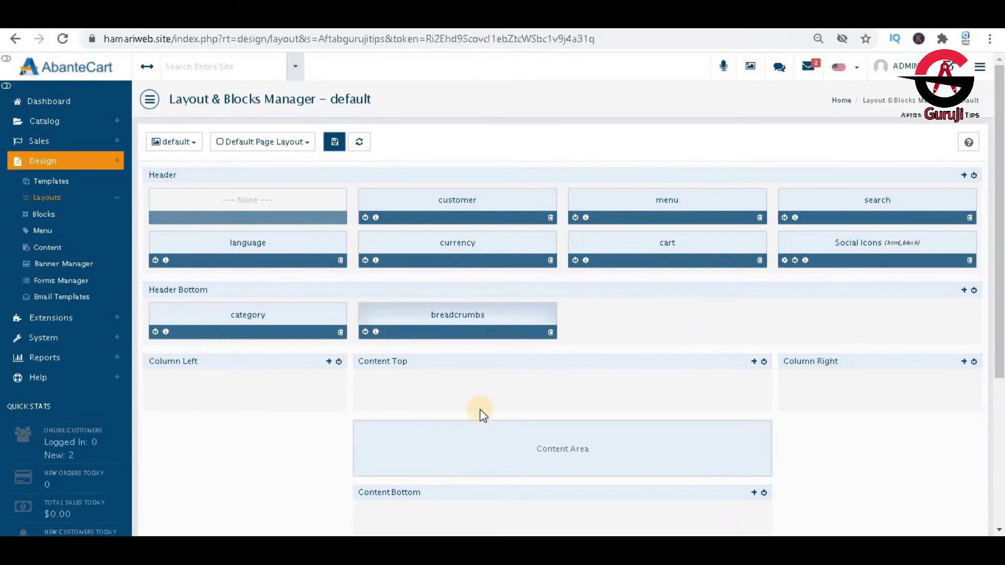
pyautogui.moveTo(999, 246); pyautogui.dragTo(999, 393)
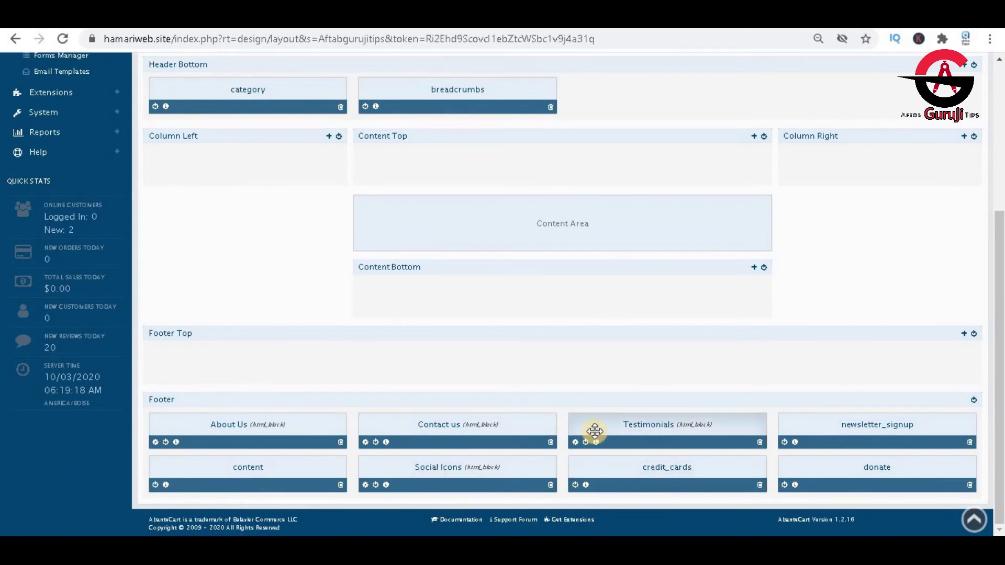
pyautogui.click(366, 443)
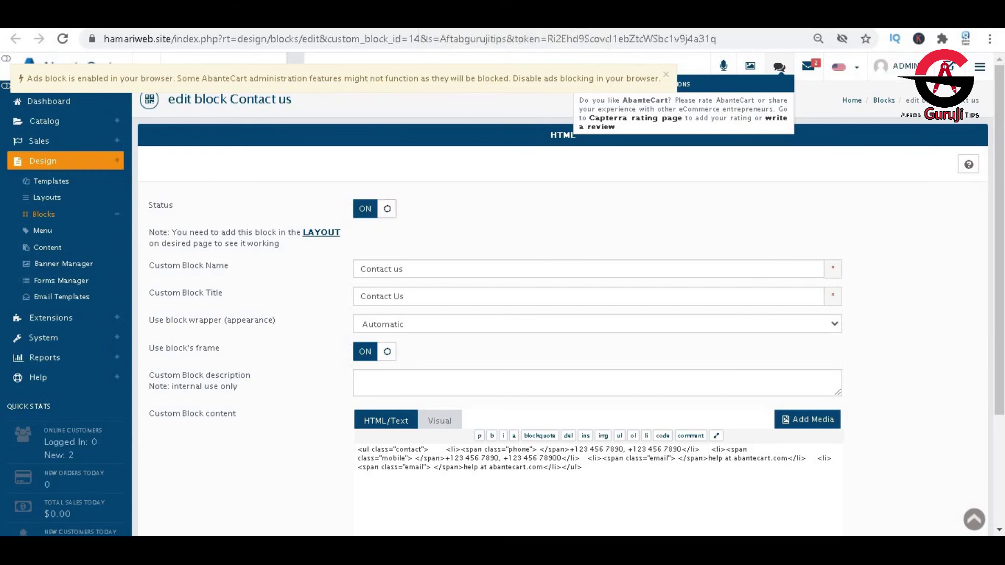
# Locate the mobile numbers in the block's HTML content and zoom the page out
pyautogui.scroll(-3, 1001, 209)
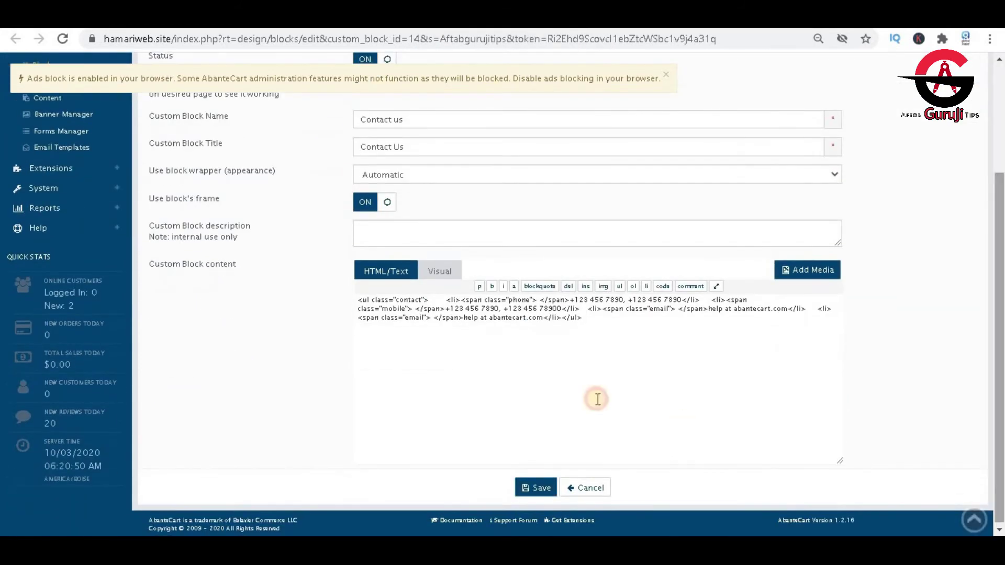
pyautogui.click(612, 314)
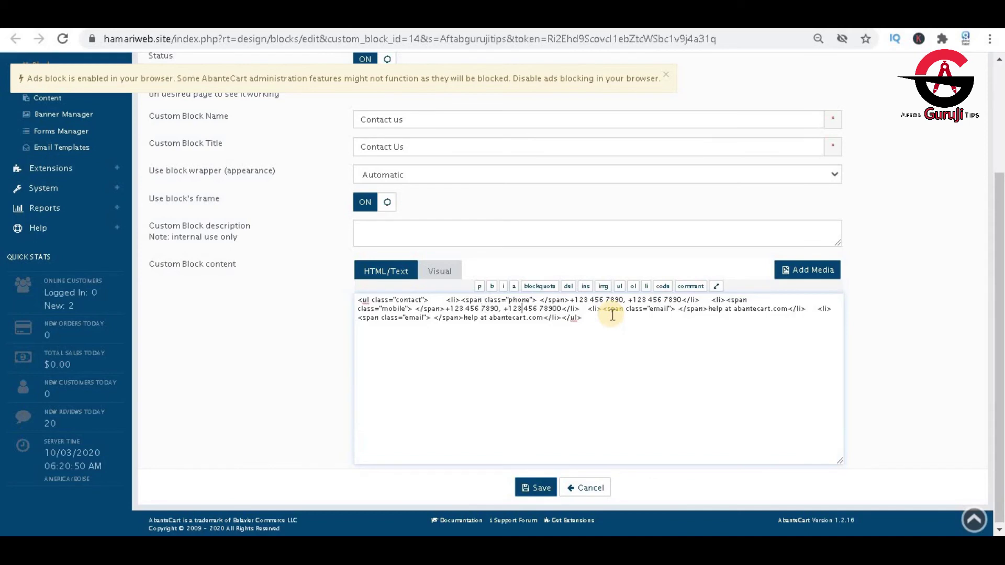
pyautogui.scroll(5, 613, 315)
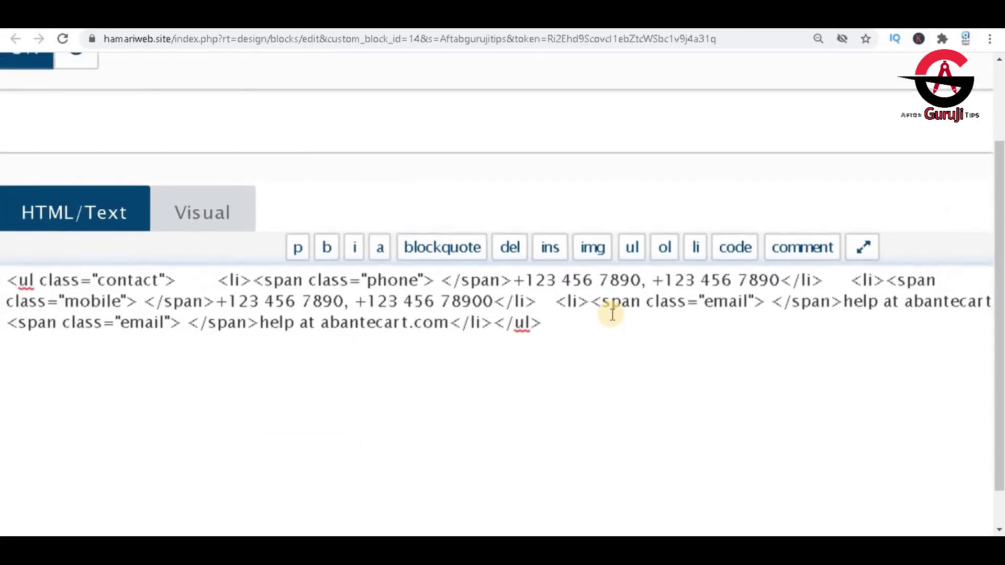
pyautogui.click(246, 303)
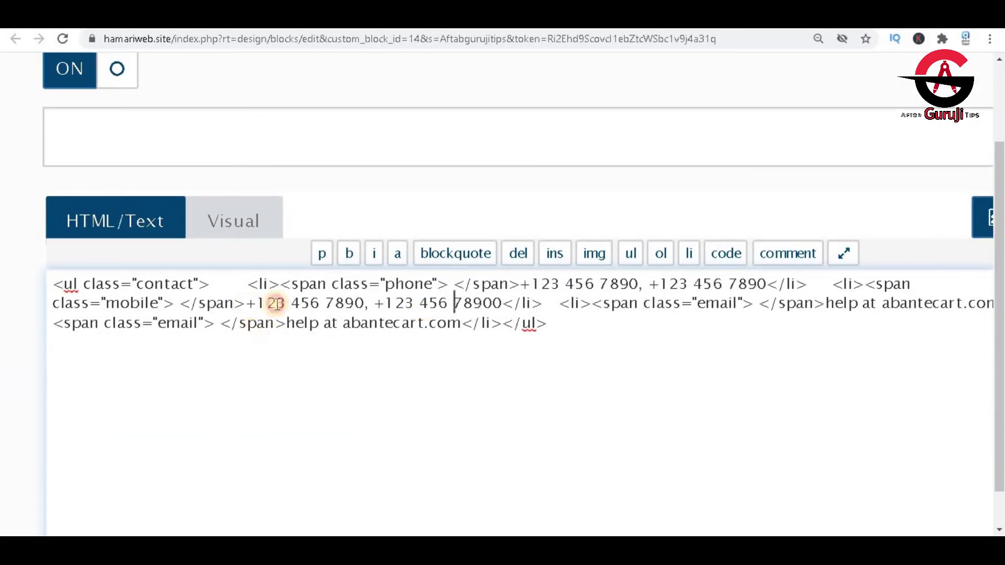
pyautogui.keyDown('shift'); pyautogui.click(364, 303); pyautogui.keyUp('shift')
pyautogui.click(375, 303)
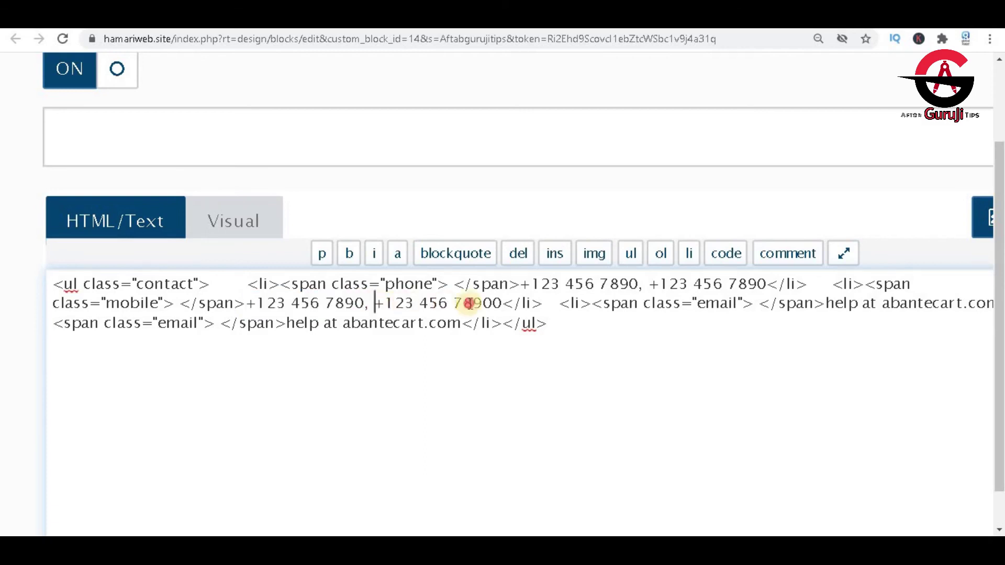
pyautogui.keyDown('shift'); pyautogui.click(473, 303); pyautogui.keyUp('shift')
pyautogui.keyDown('shift'); pyautogui.click(493, 304); pyautogui.keyUp('shift')
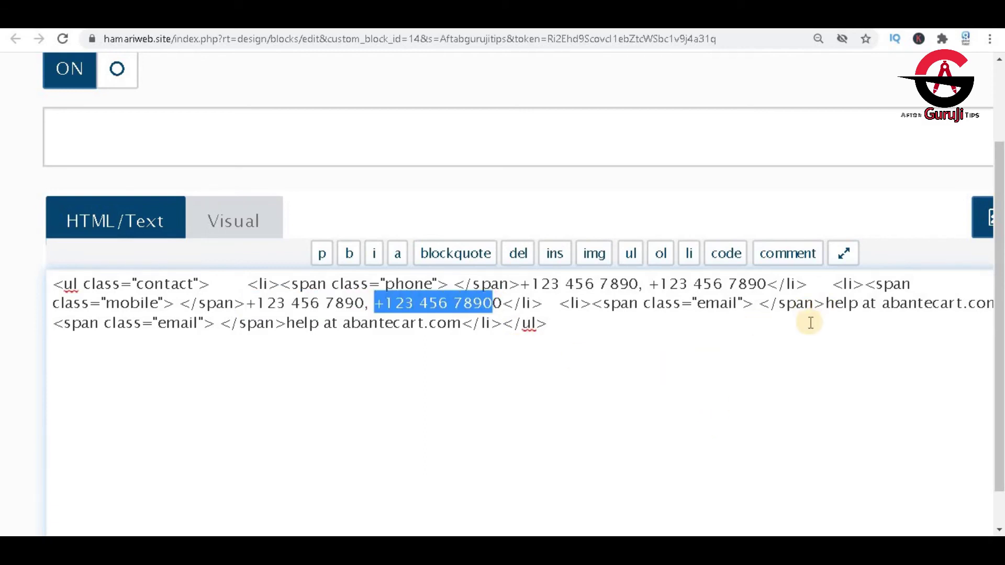
pyautogui.hotkey('ctrl', '-')
pyautogui.hotkey('ctrl', '-')
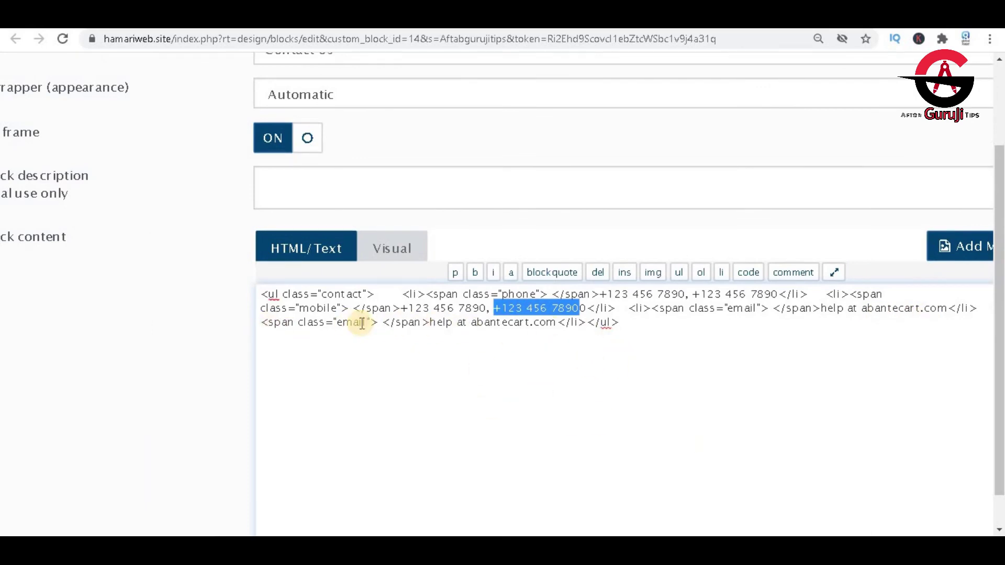
pyautogui.hotkey('ctrl', '-')
pyautogui.hotkey('ctrl', '-')
# Try the formatted text view, undo an accidental digit move, and return to HTML source
pyautogui.click(434, 272)
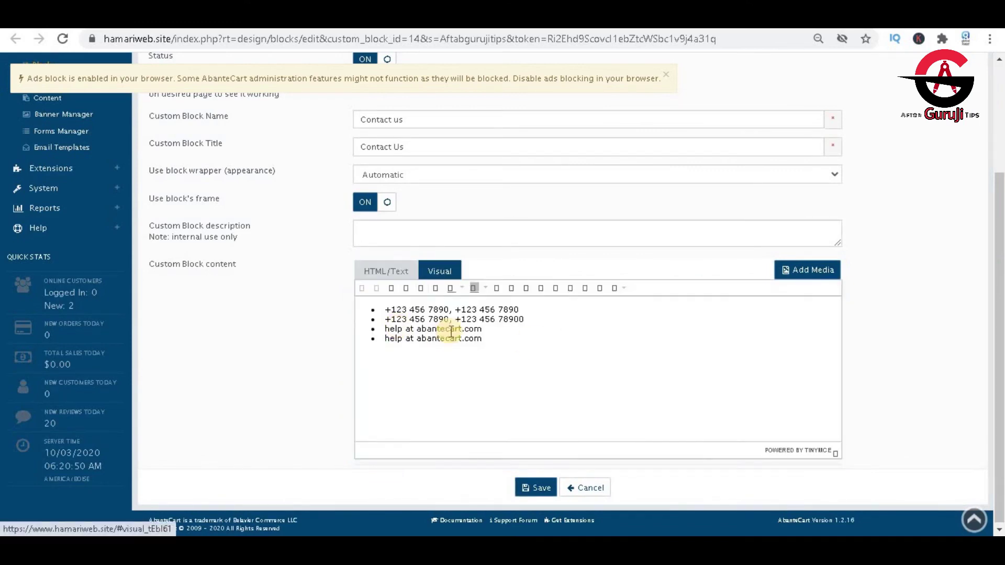
pyautogui.click(376, 350)
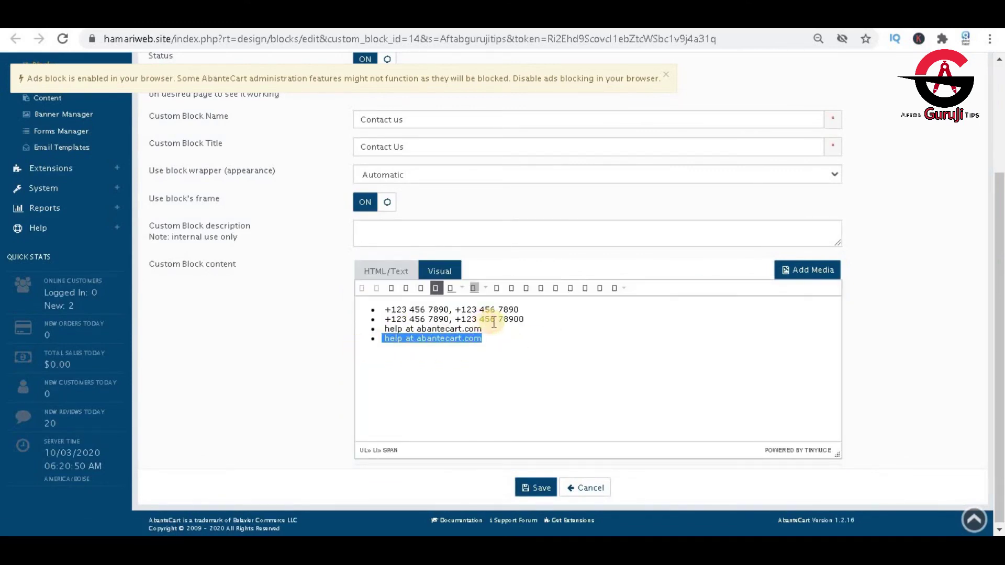
pyautogui.moveTo(491, 320); pyautogui.dragTo(551, 320)
pyautogui.moveTo(417, 315); pyautogui.dragTo(419, 317)
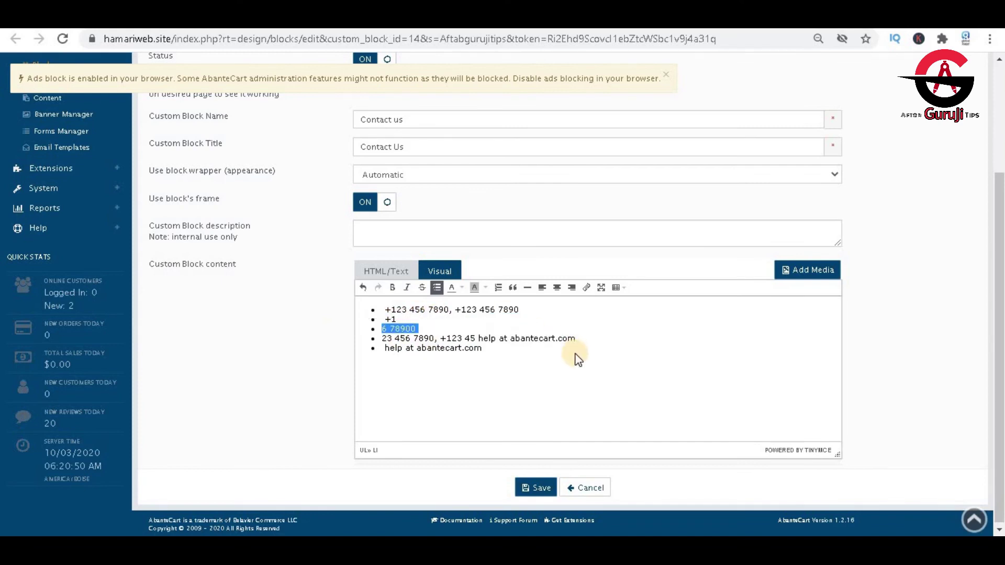
pyautogui.hotkey('ctrl', 'z')
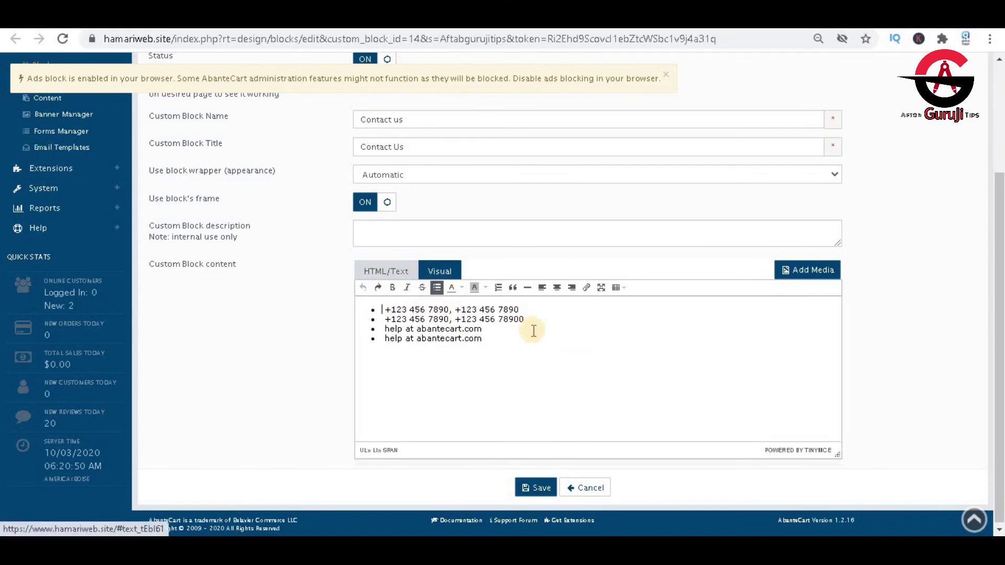
pyautogui.moveTo(482, 339); pyautogui.dragTo(390, 309)
pyautogui.click(398, 273)
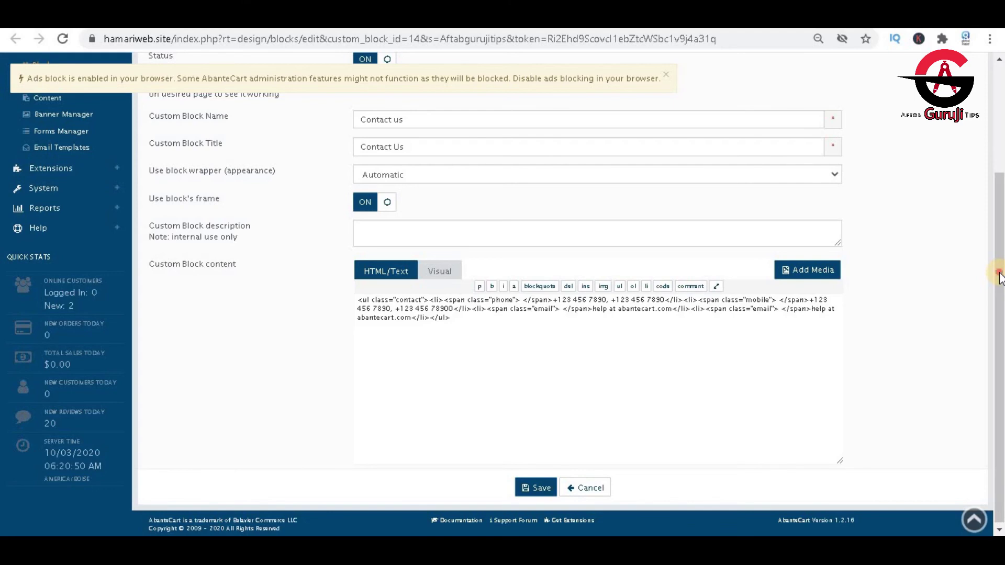
pyautogui.scroll(3, 1000, 277)
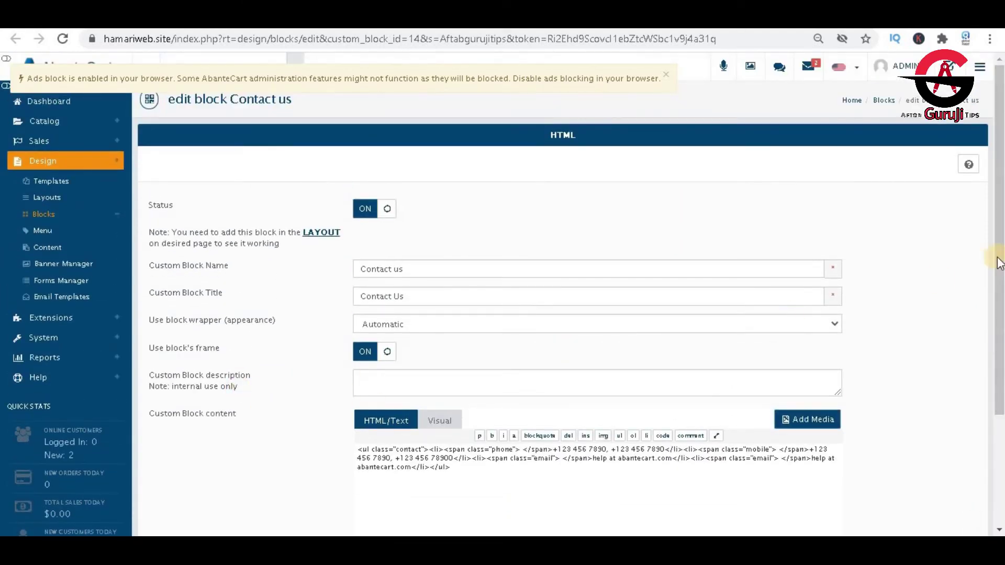
pyautogui.scroll(-1, 1000, 277)
pyautogui.scroll(1, 1000, 277)
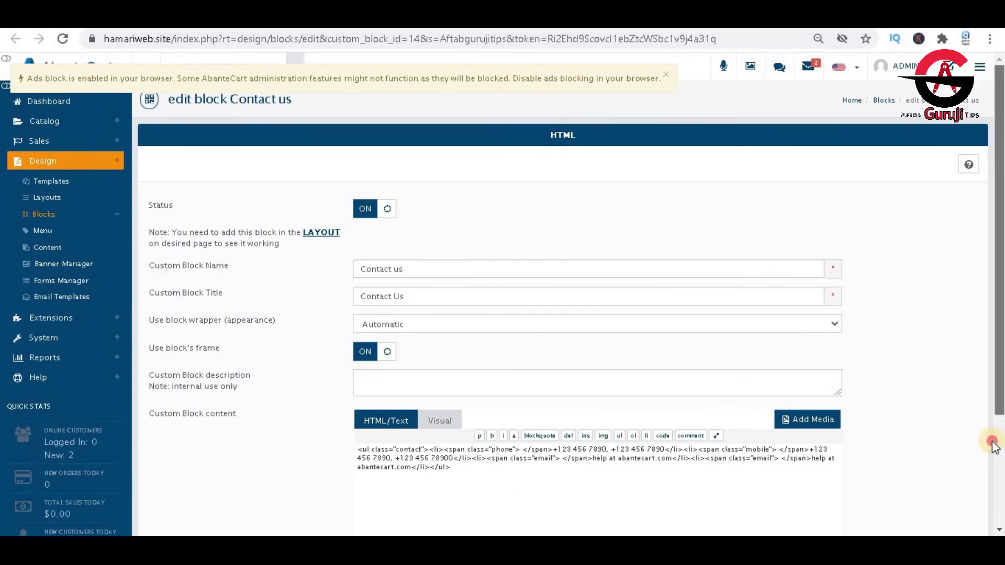
pyautogui.scroll(-2, 554, 356)
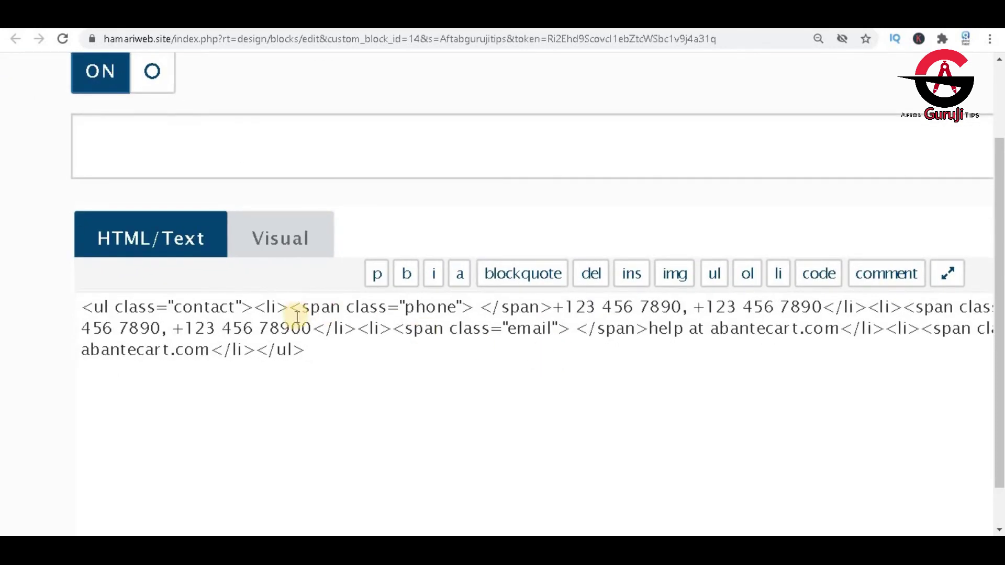
pyautogui.moveTo(315, 329); pyautogui.dragTo(179, 321)
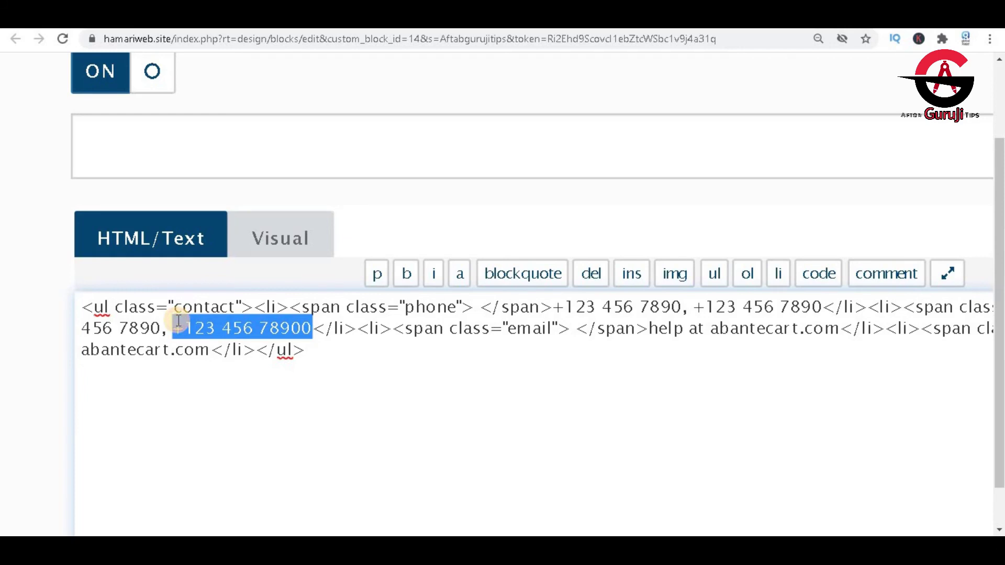
pyautogui.press('BackSpace')
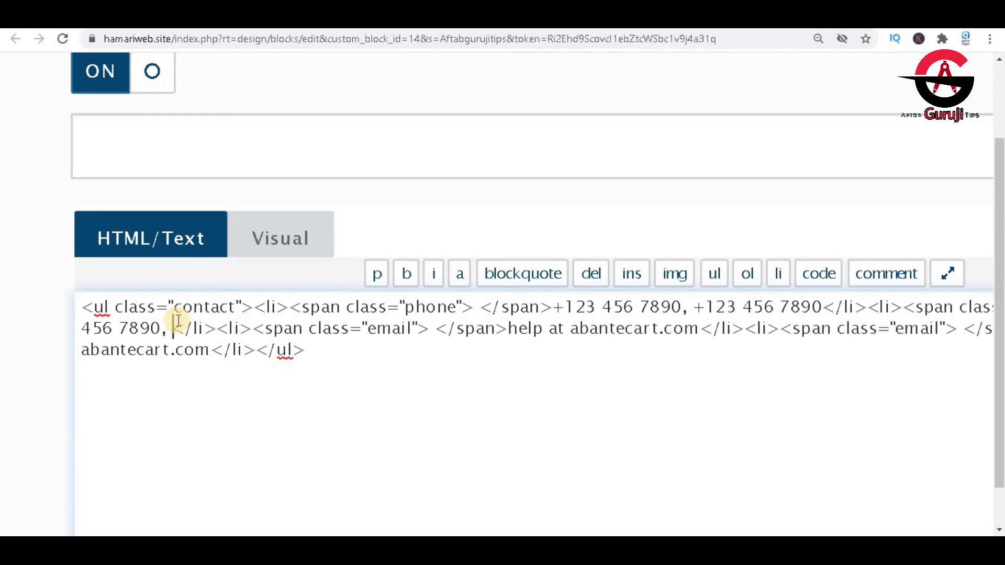
pyautogui.write('00')
pyautogui.press('BackSpace')
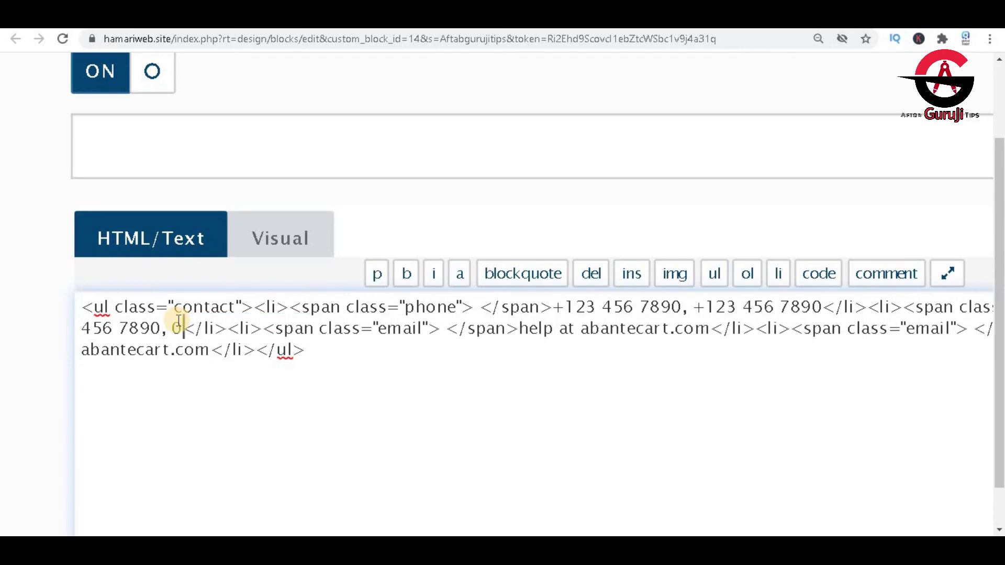
pyautogui.write('092')
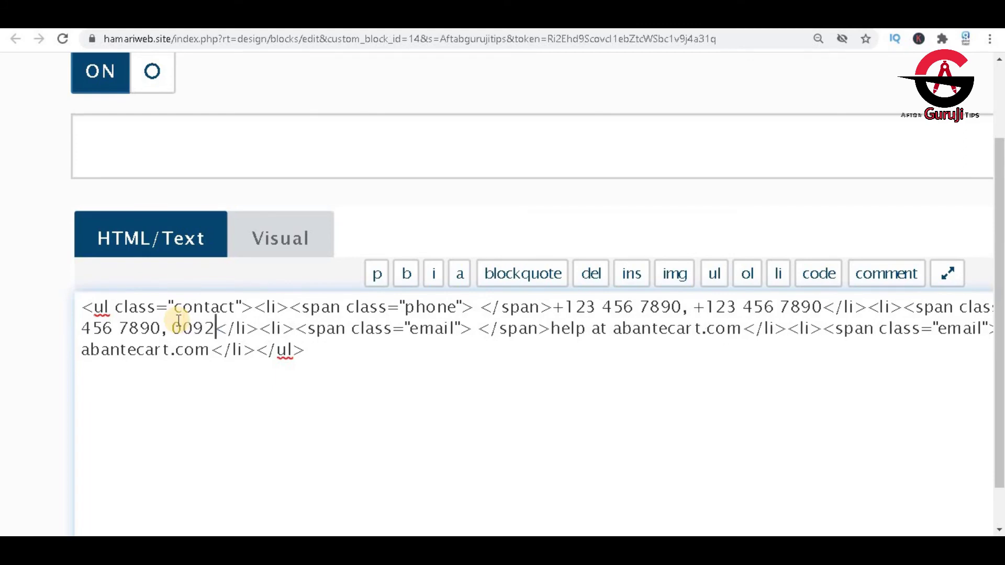
pyautogui.write('123456586')
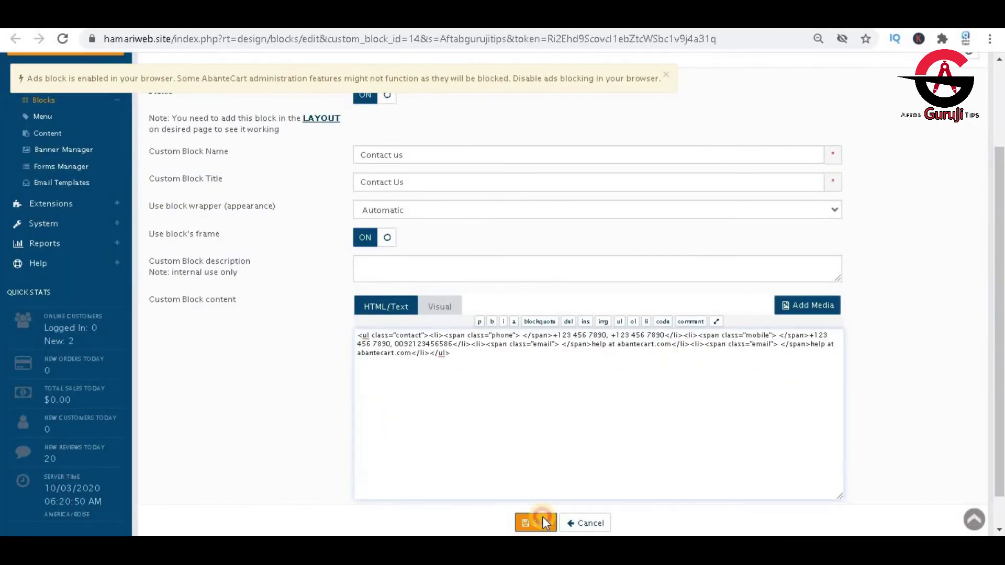
pyautogui.click(543, 522)
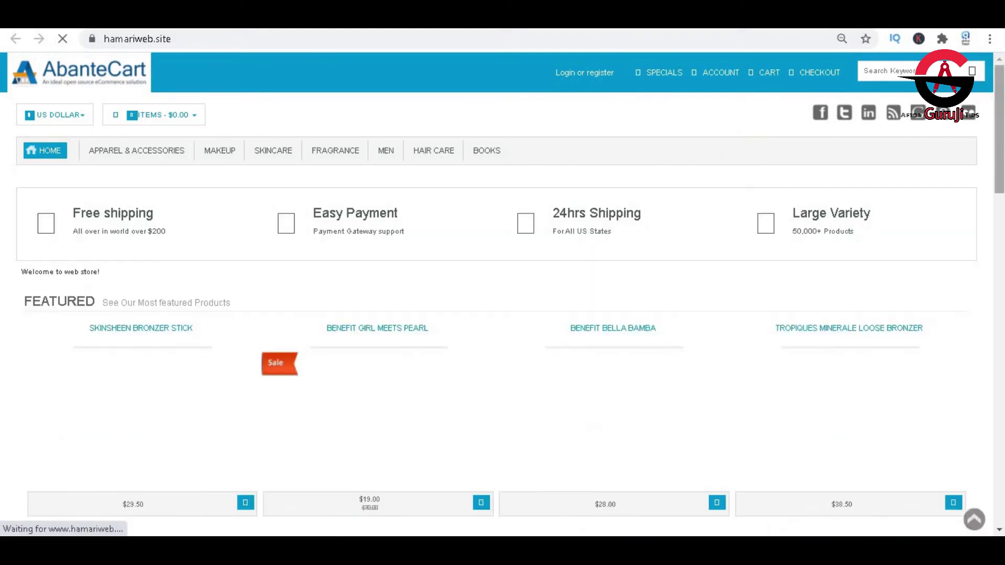
pyautogui.moveTo(1000, 120); pyautogui.dragTo(1001, 492)
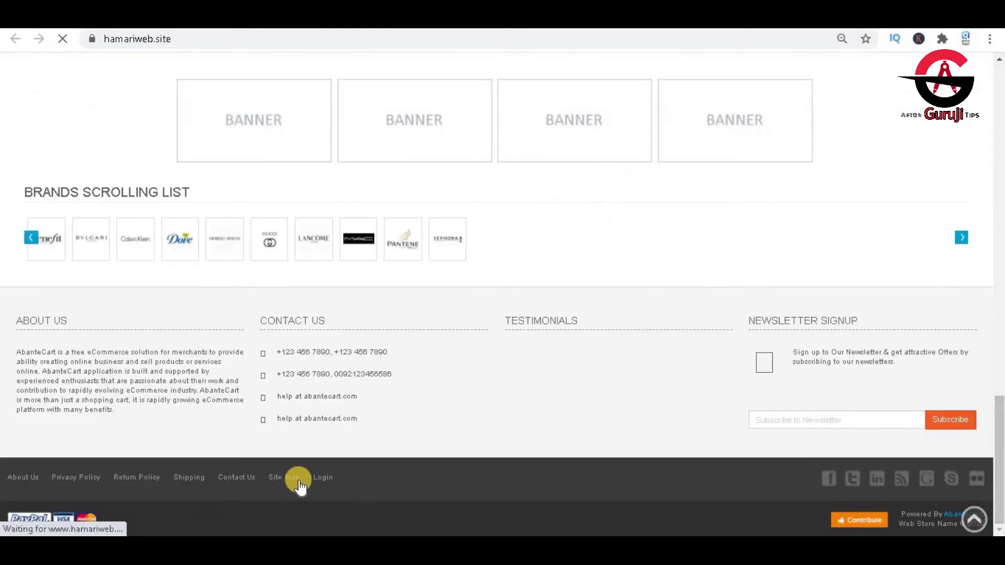
pyautogui.click(233, 479)
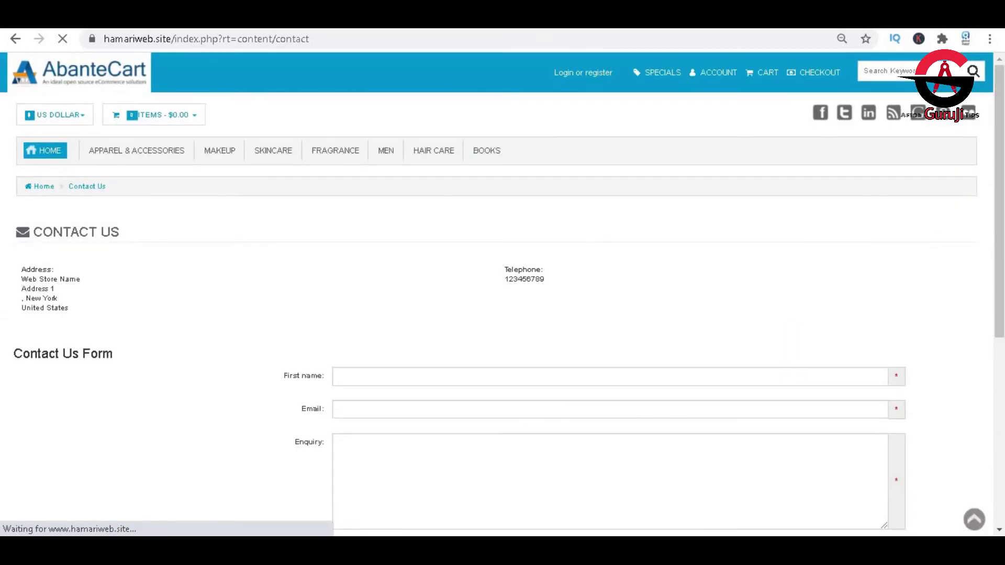
pyautogui.moveTo(999, 293); pyautogui.dragTo(881, 339)
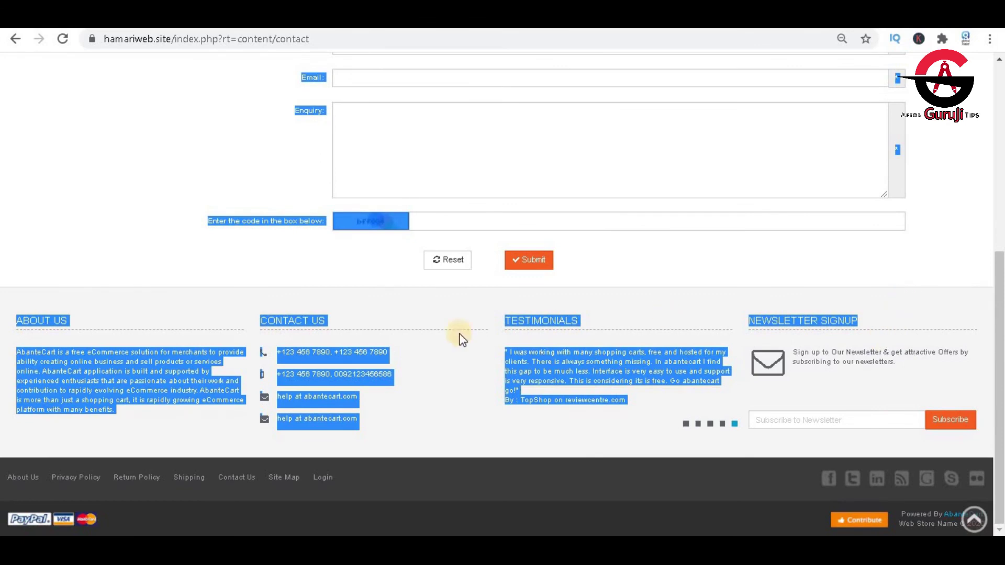
pyautogui.click(296, 378)
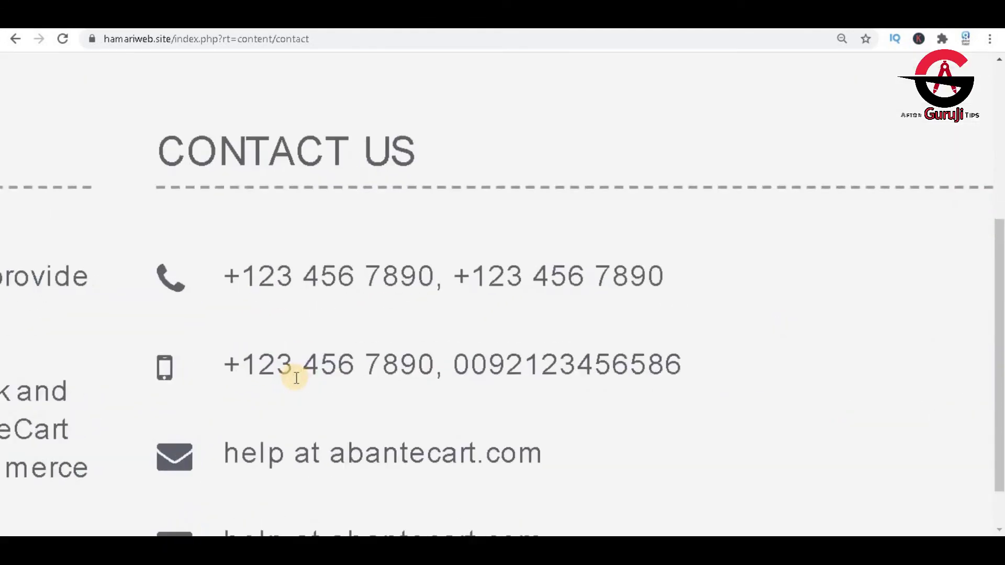
pyautogui.doubleClick(452, 368)
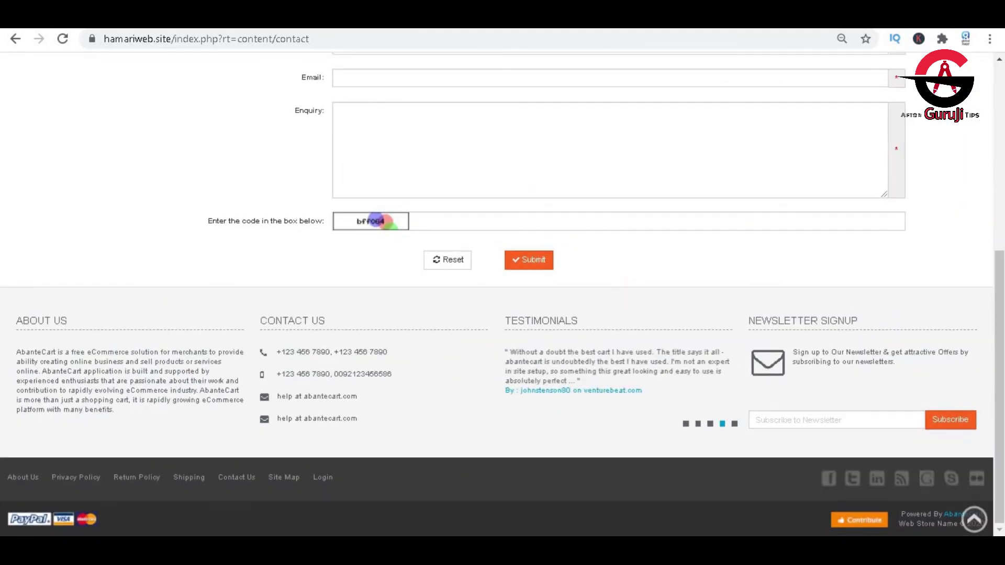
pyautogui.scroll(6, 264, 383)
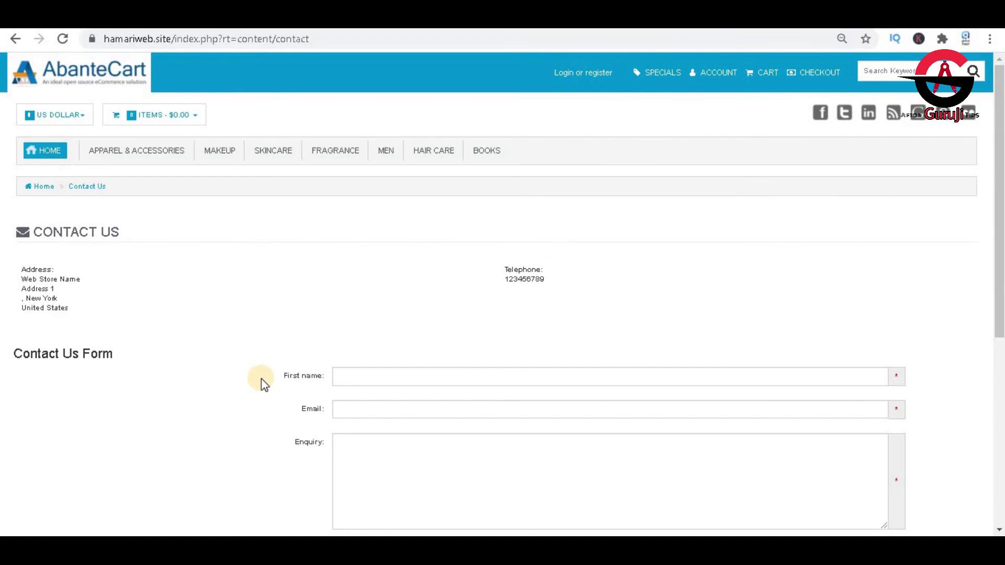
pyautogui.scroll(-15, 265, 384)
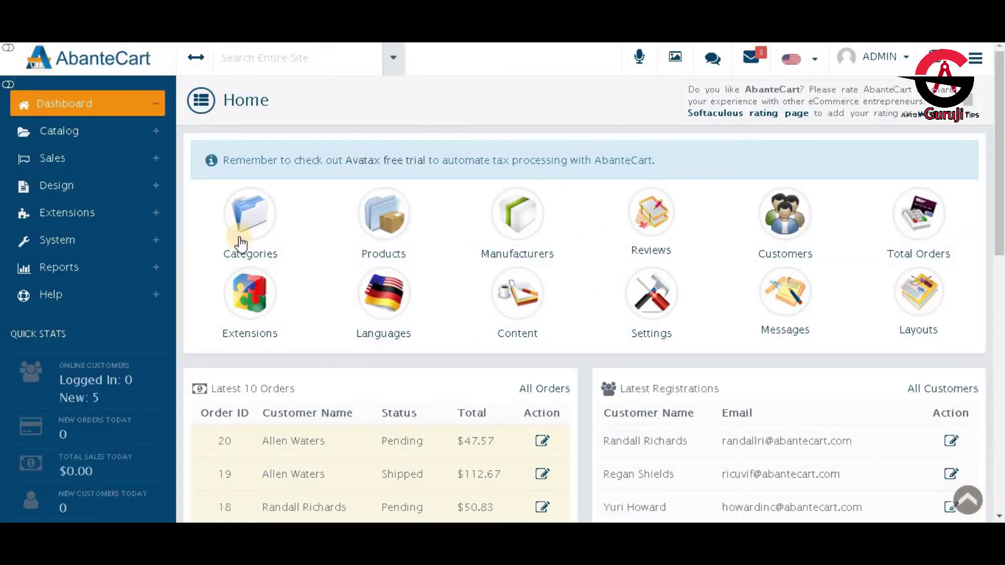
# Open the Categories, Products, Manufacturers and Content pages each in a new tab
pyautogui.rightClick(253, 239)
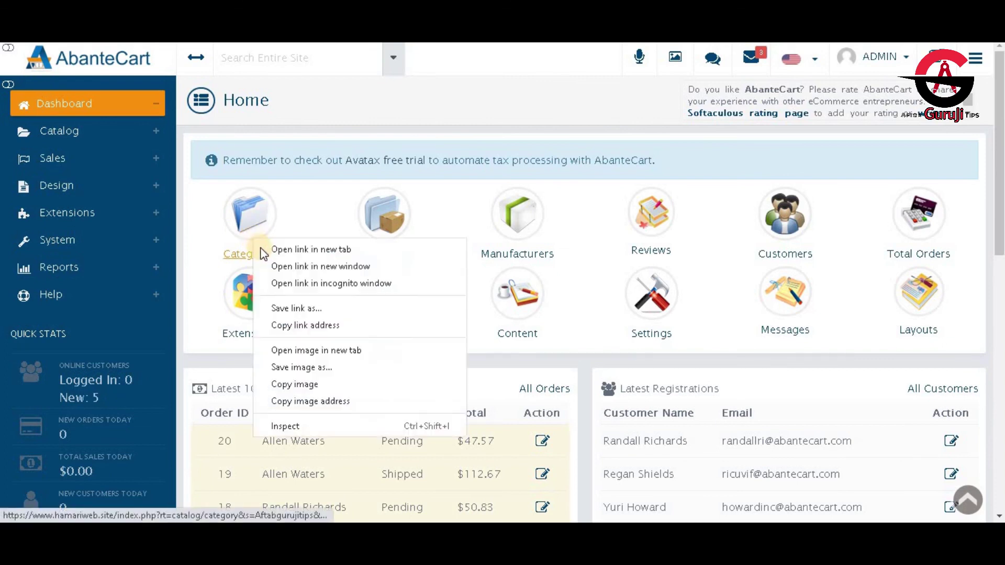
pyautogui.click(416, 247)
pyautogui.rightClick(400, 254)
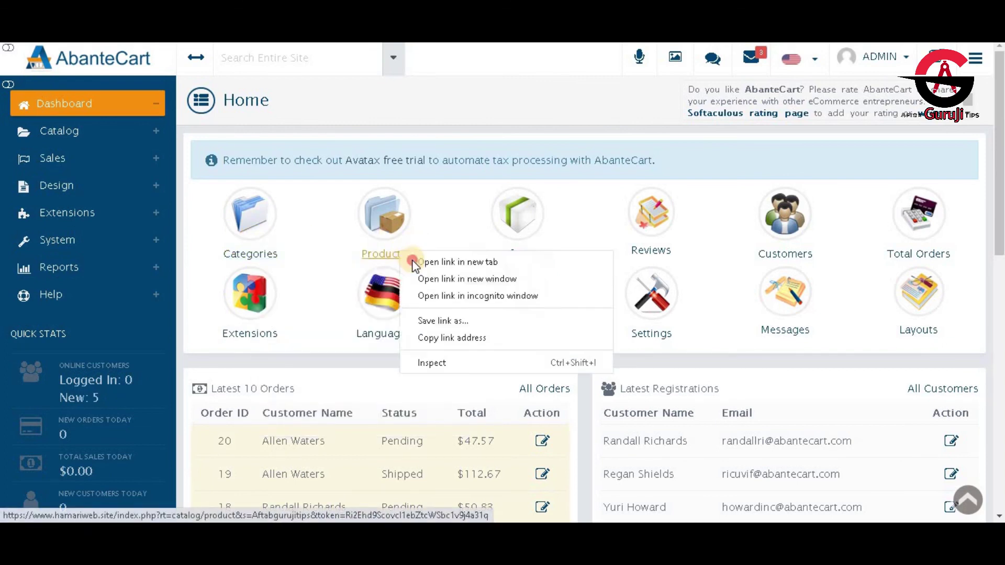
pyautogui.click(514, 262)
pyautogui.rightClick(517, 256)
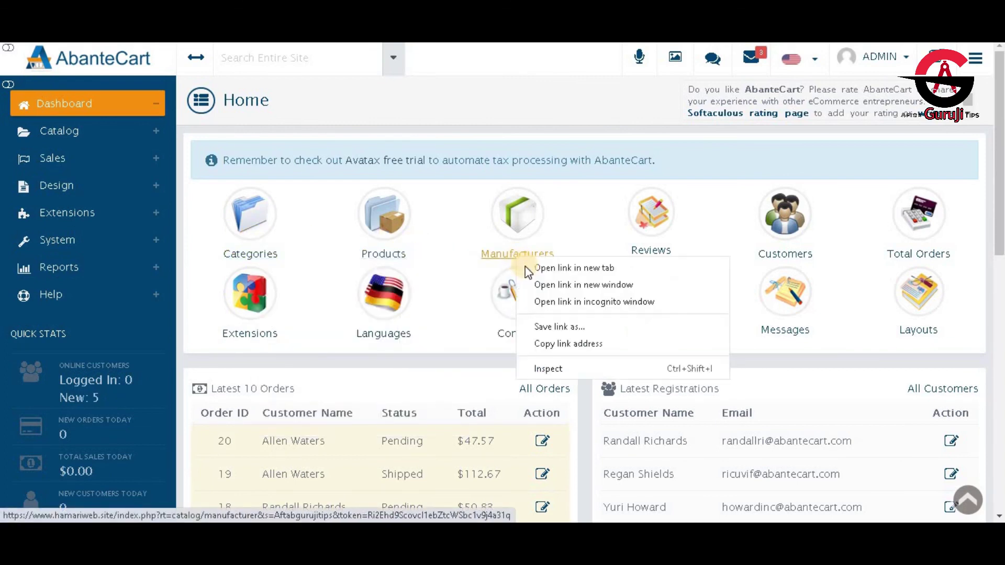
pyautogui.click(534, 330)
pyautogui.rightClick(533, 327)
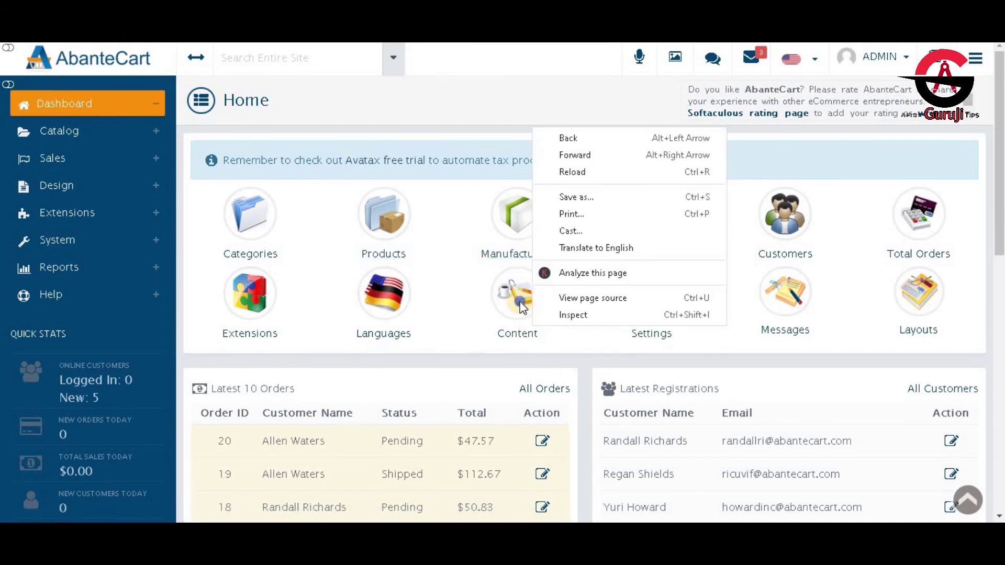
pyautogui.rightClick(523, 306)
pyautogui.click(579, 312)
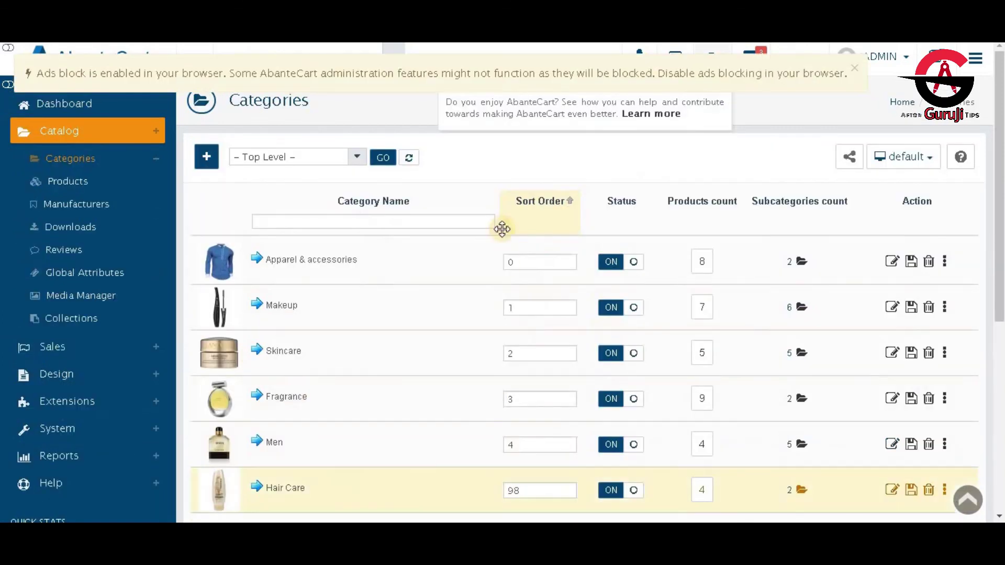
# Review the Apparel & accessories category, leaving its parent as None, then collapse Catalog
pyautogui.scroll(-5, 949, 280)
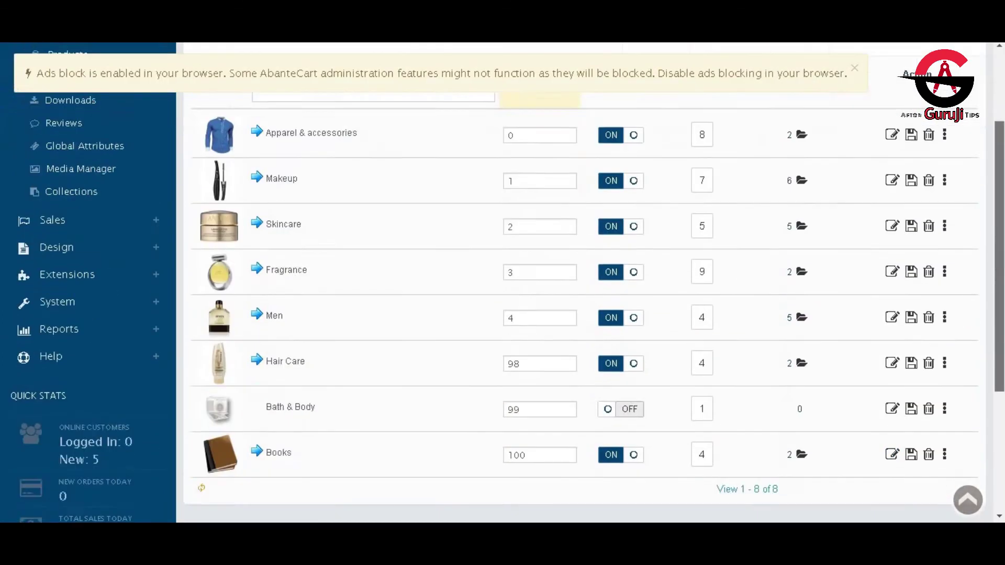
pyautogui.scroll(5, 949, 280)
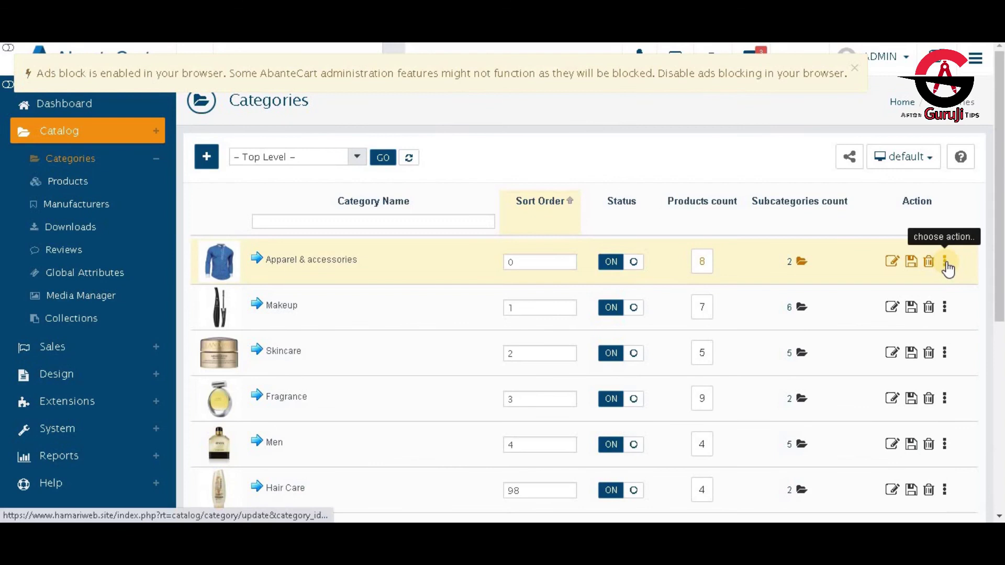
pyautogui.click(890, 261)
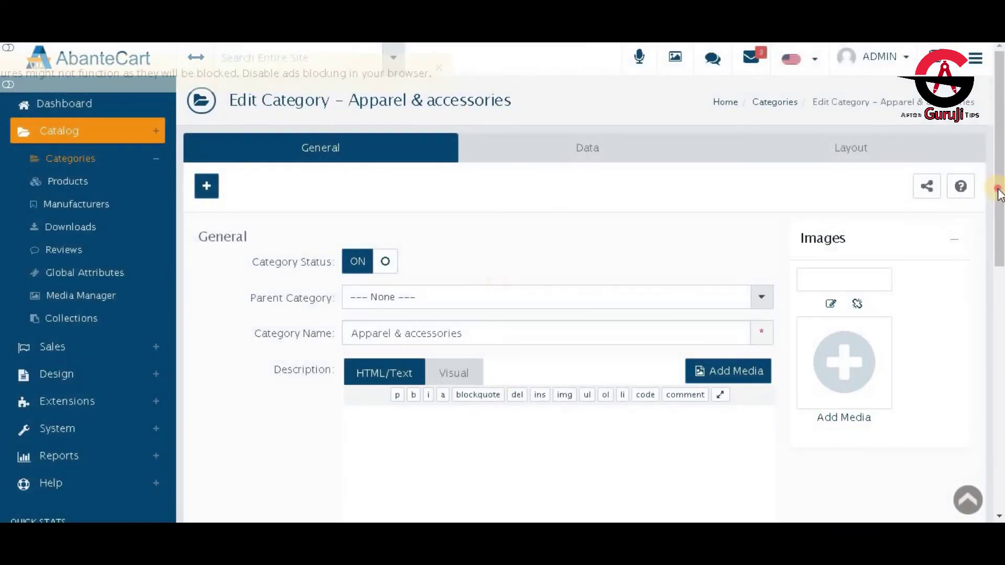
pyautogui.scroll(-2, 963, 515)
pyautogui.scroll(-2, 560, 258)
pyautogui.click(449, 161)
pyautogui.click(449, 161)
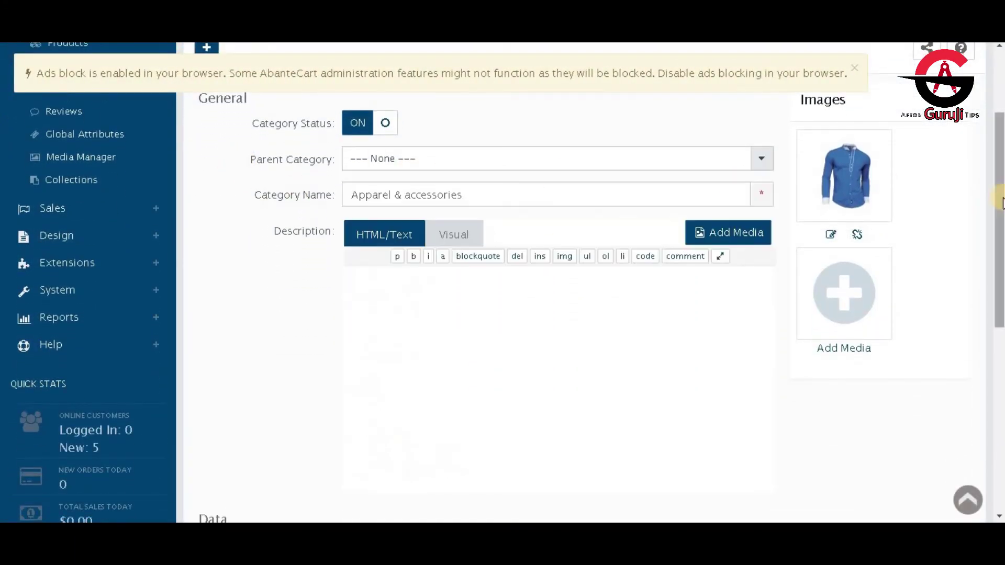
pyautogui.moveTo(1000, 220); pyautogui.dragTo(1000, 158)
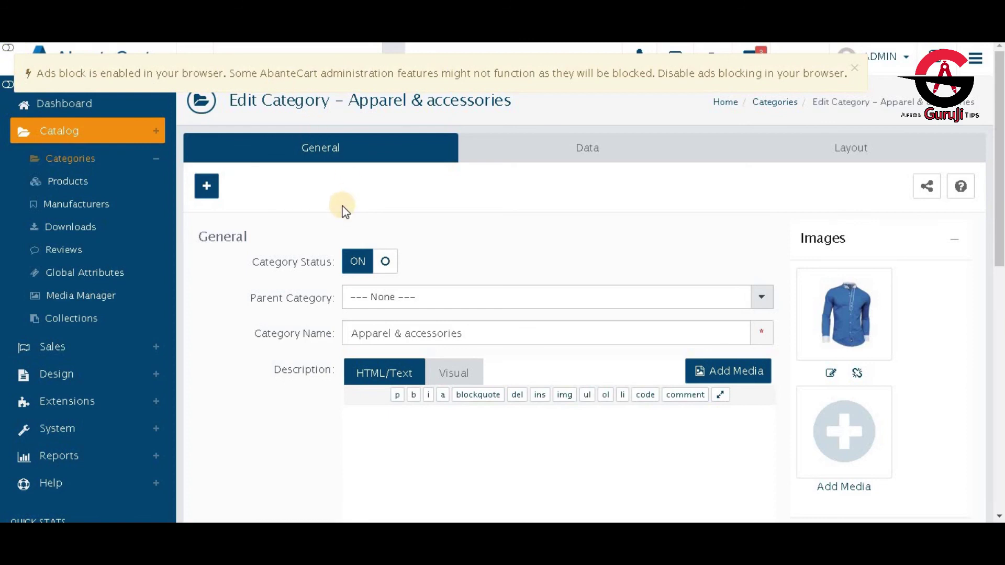
pyautogui.click(89, 126)
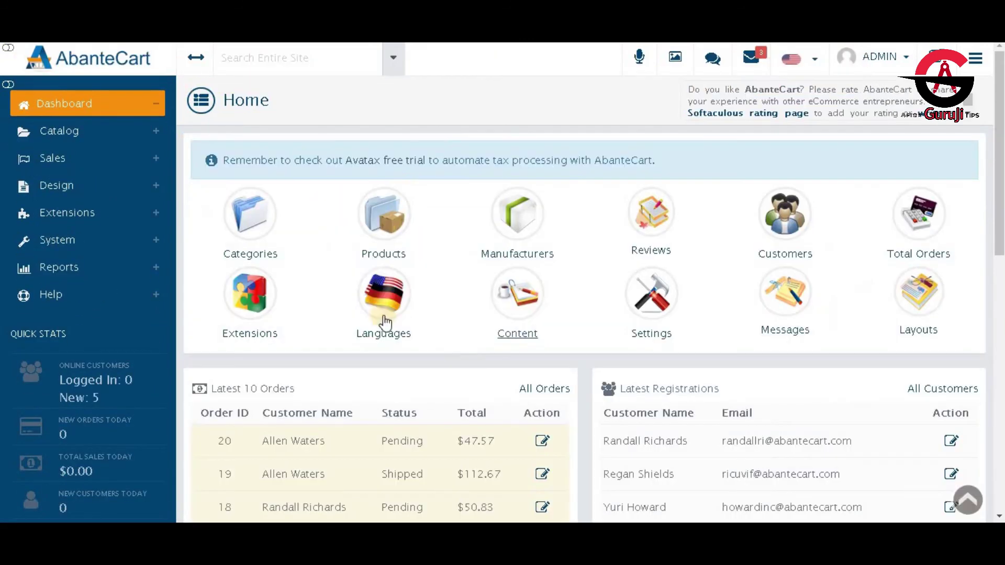
# Start a new category from Categories and put the caret in its SEO Keyword field
pyautogui.click(263, 223)
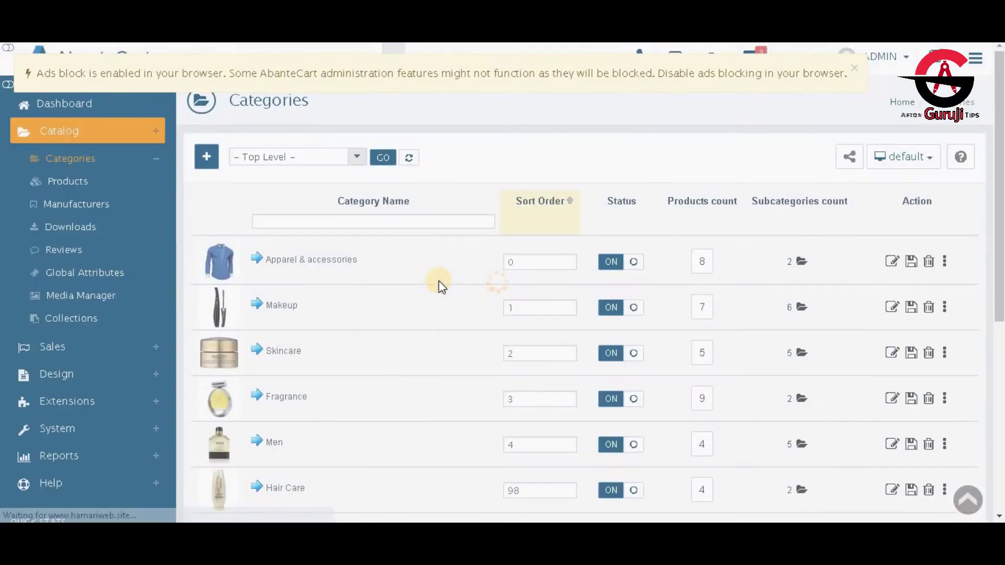
pyautogui.click(207, 157)
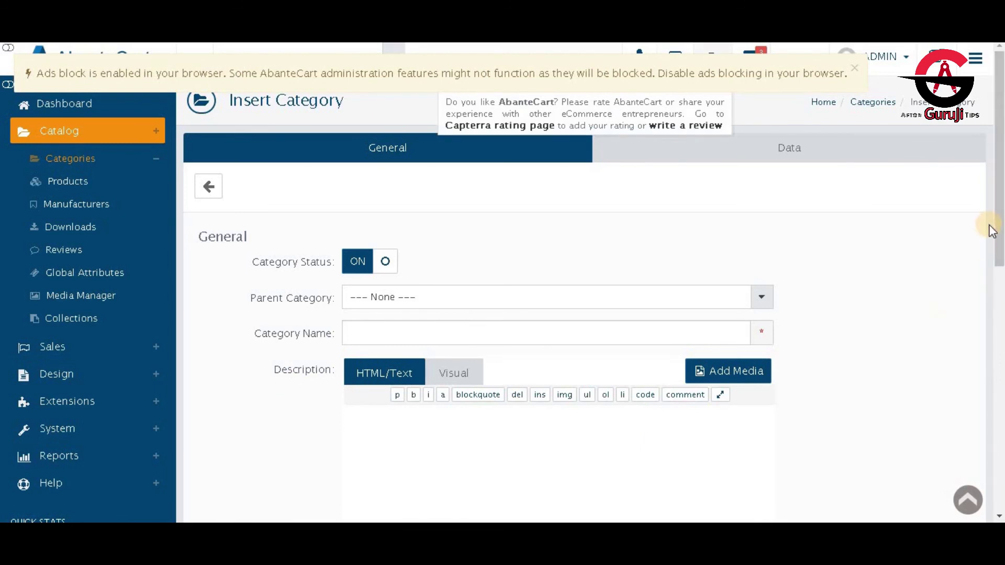
pyautogui.moveTo(1000, 230); pyautogui.dragTo(1000, 479)
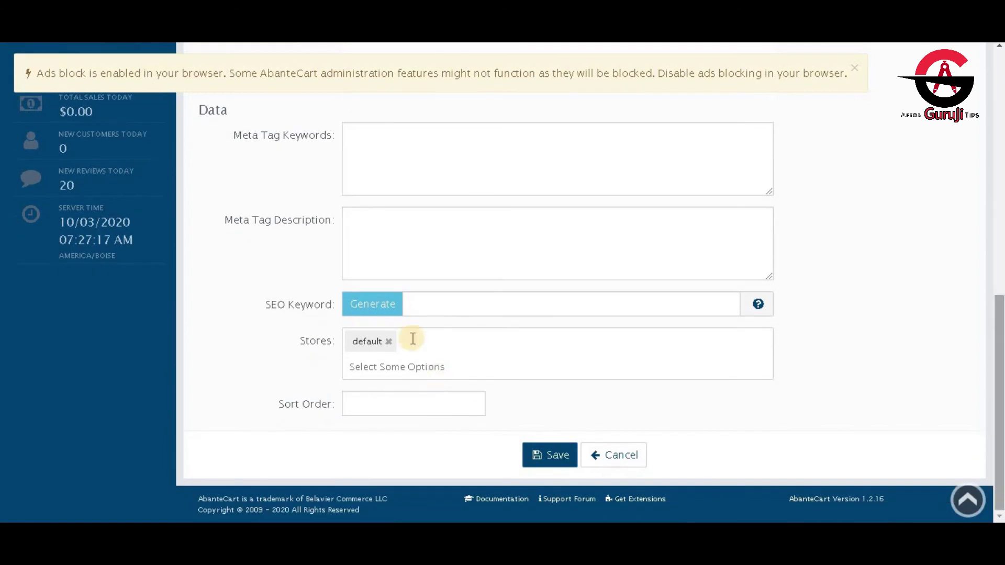
pyautogui.click(438, 305)
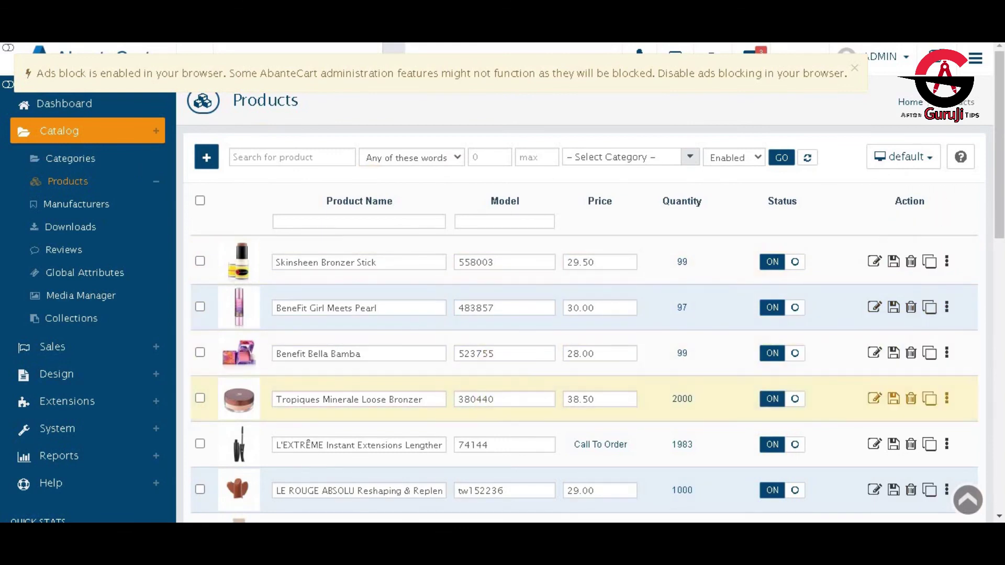
# Scroll through the Products and Manufacturers lists and the storefront's Brands Scrolling List
pyautogui.scroll(-3, 999, 157)
pyautogui.scroll(-8, 1000, 160)
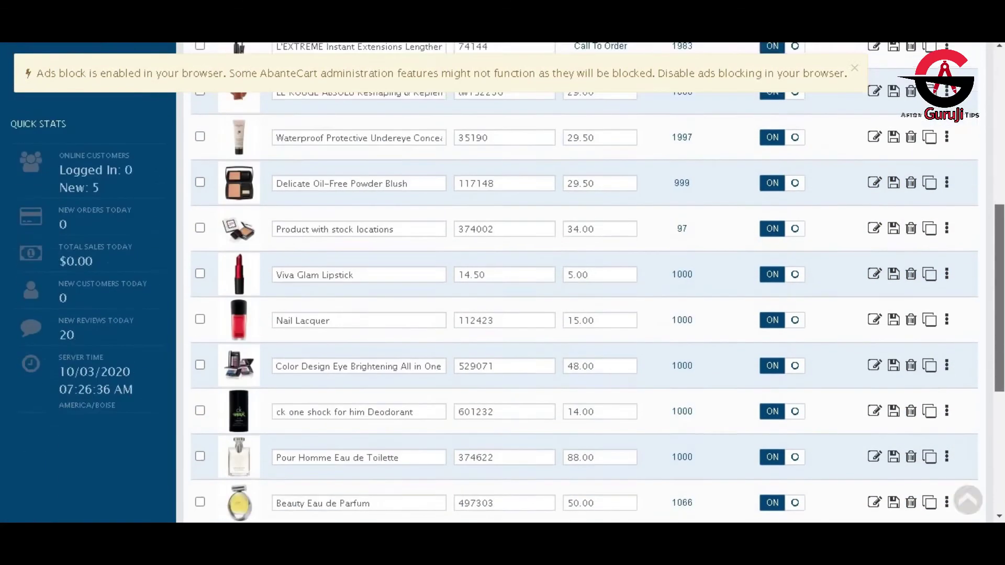
pyautogui.scroll(9, 1000, 160)
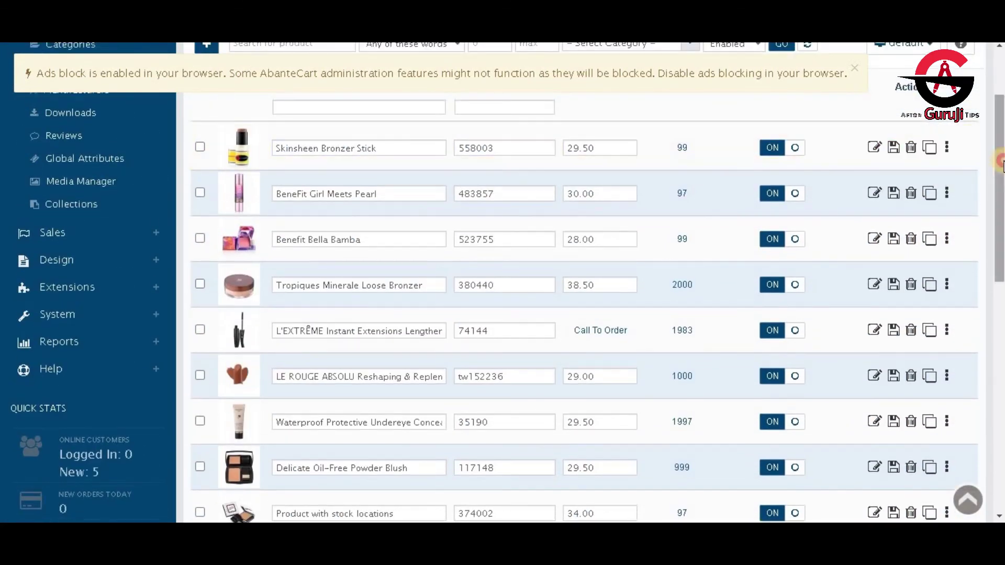
pyautogui.scroll(1, 724, 172)
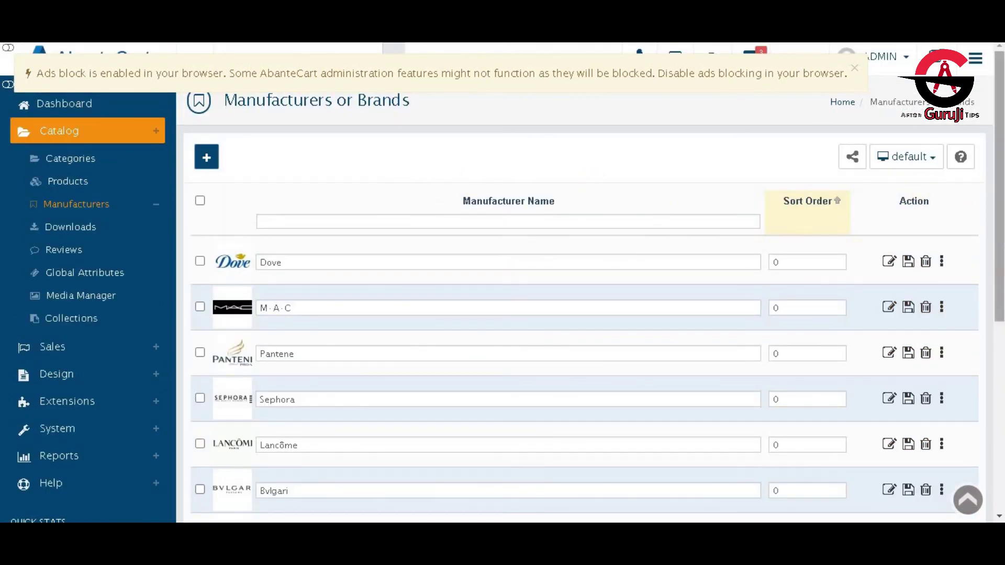
pyautogui.scroll(-1, 108, 202)
pyautogui.scroll(1, 157, 173)
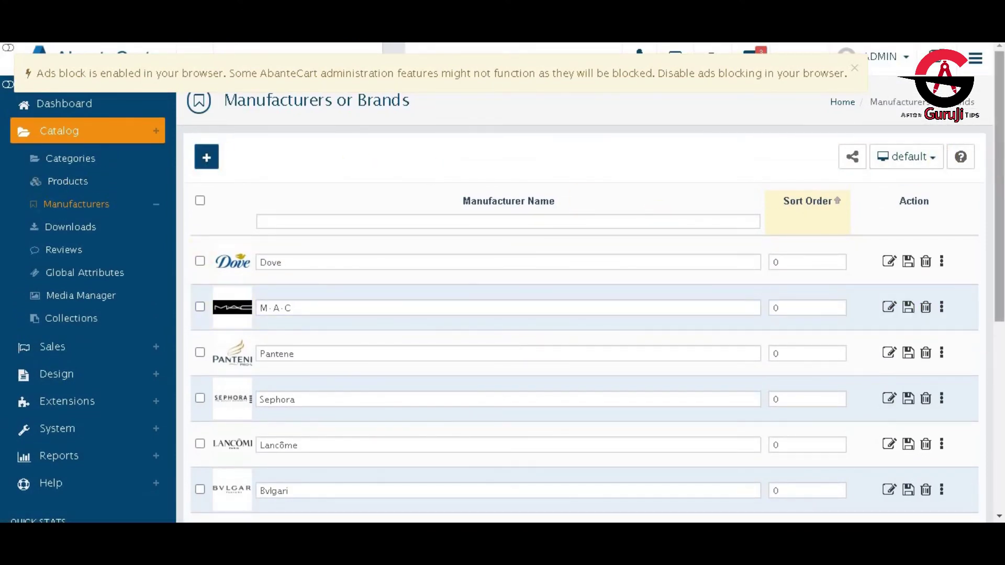
pyautogui.scroll(-10, 1001, 160)
pyautogui.scroll(10, 1000, 160)
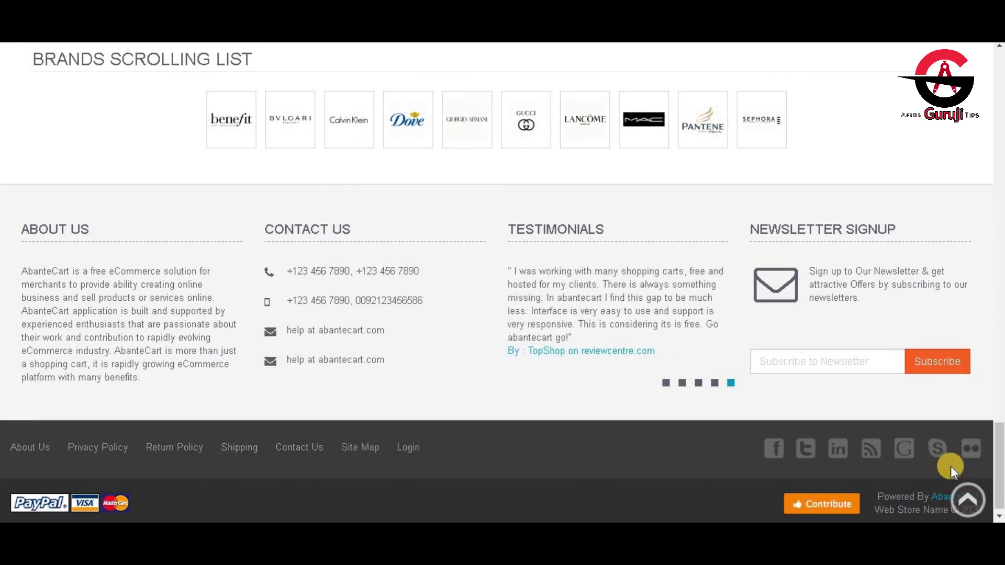
# Scroll the storefront home page back to the top
pyautogui.moveTo(999, 466); pyautogui.dragTo(999, 125)
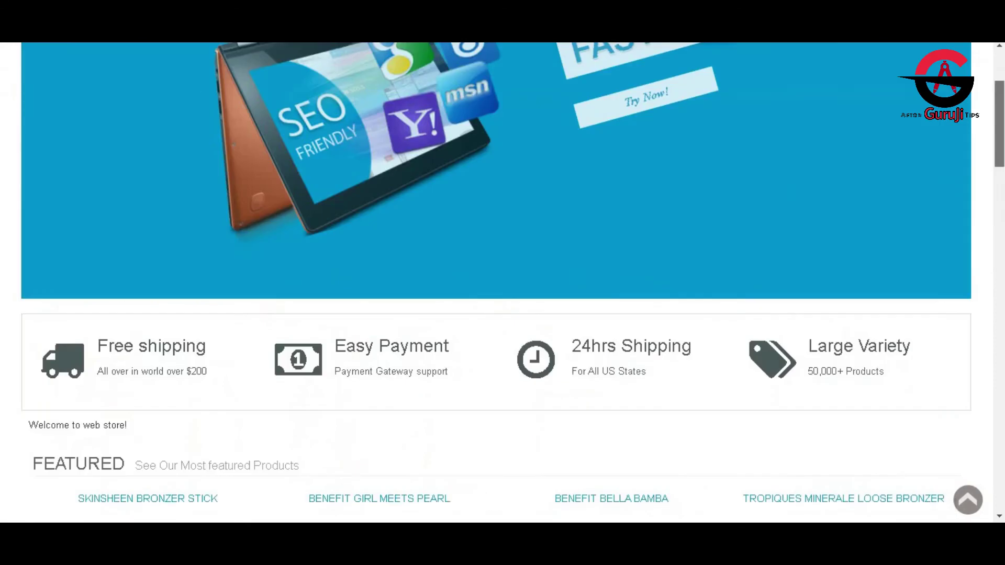
pyautogui.scroll(3, 698, 62)
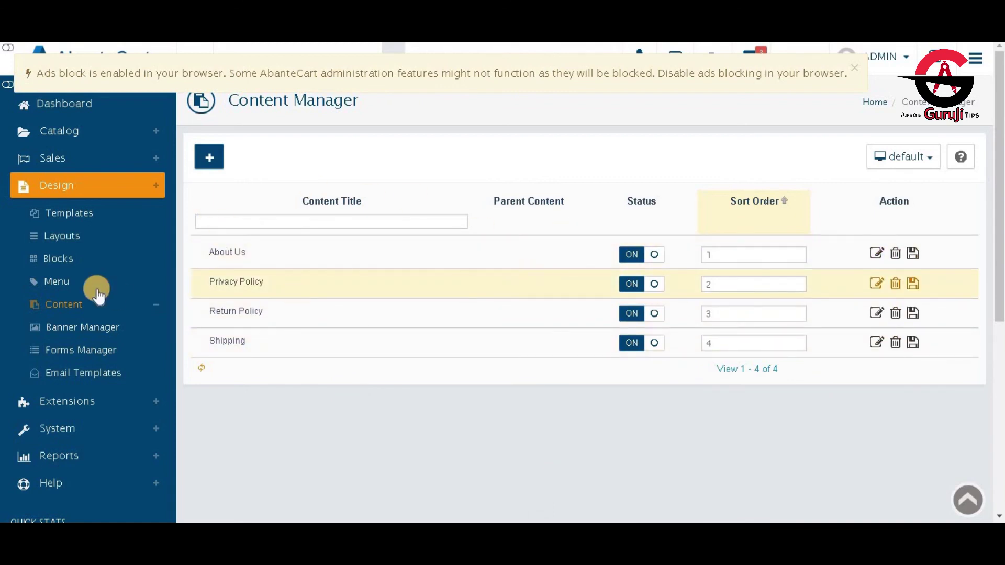
# Open Design > Menu in admin, then preview the storefront HAIR CARE subcategories Conditioner and Shampoo
pyautogui.click(64, 283)
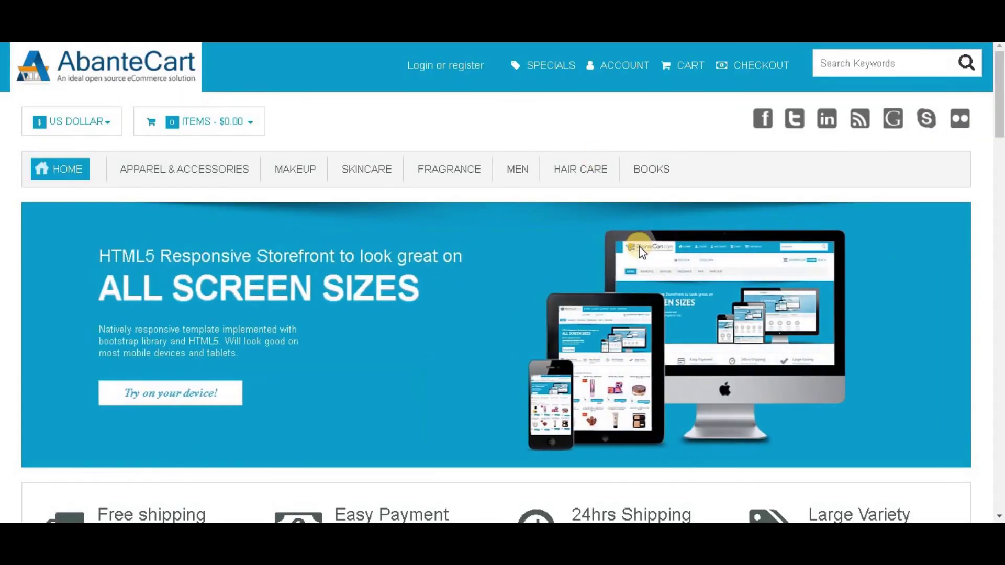
pyautogui.moveTo(640, 246)
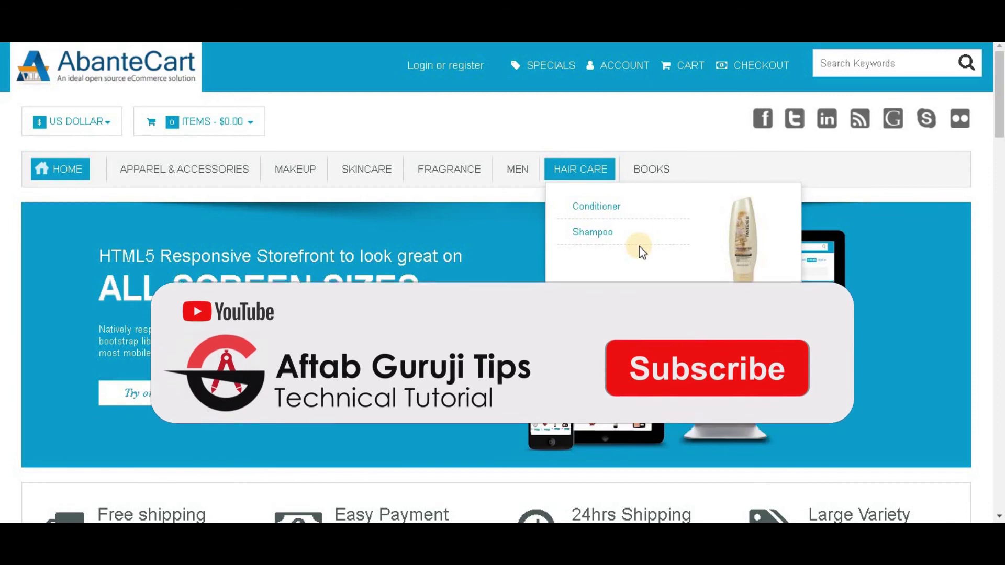